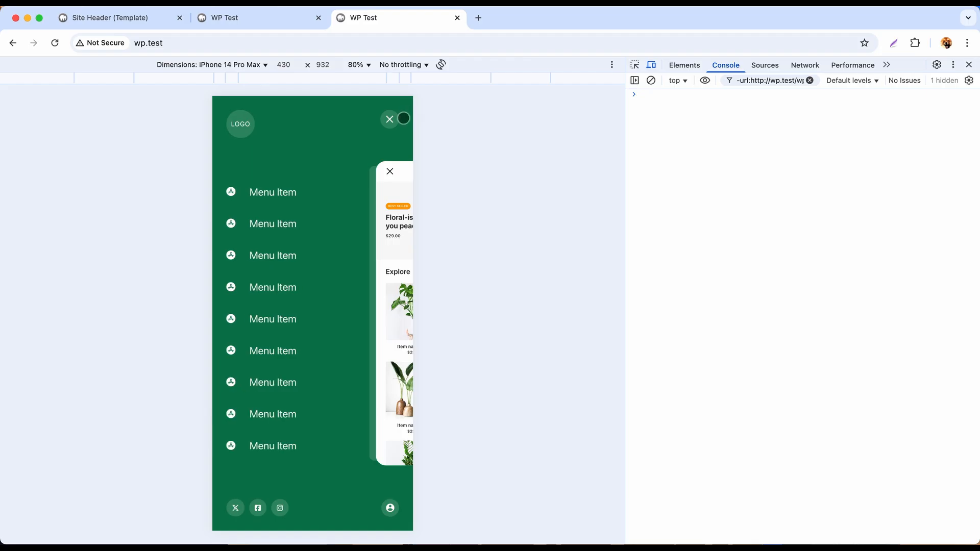
Look over the desktop home page down to its Explore section, close the extra preview tab and return to the Site Header template
left_click(146, 20)
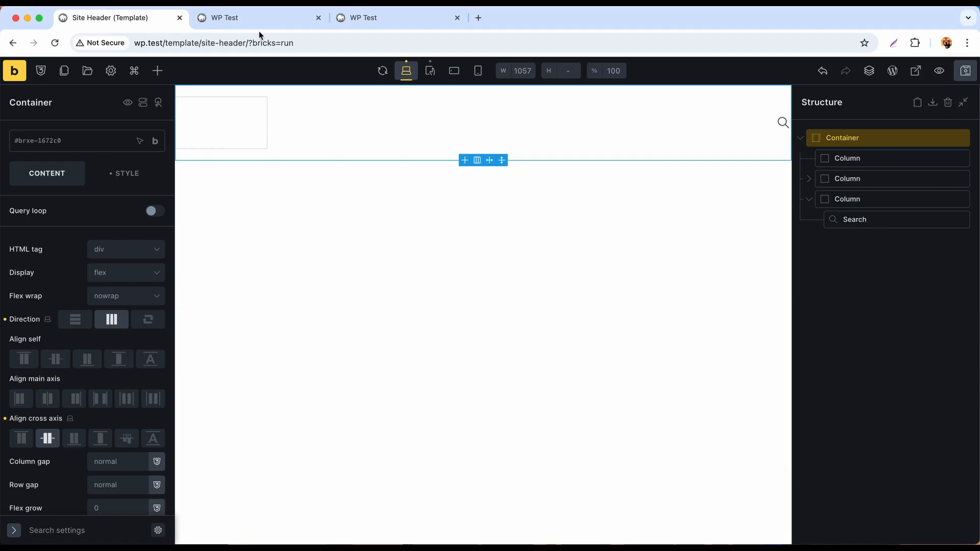
left_click(244, 19)
scroll(484, 189, "down", 7)
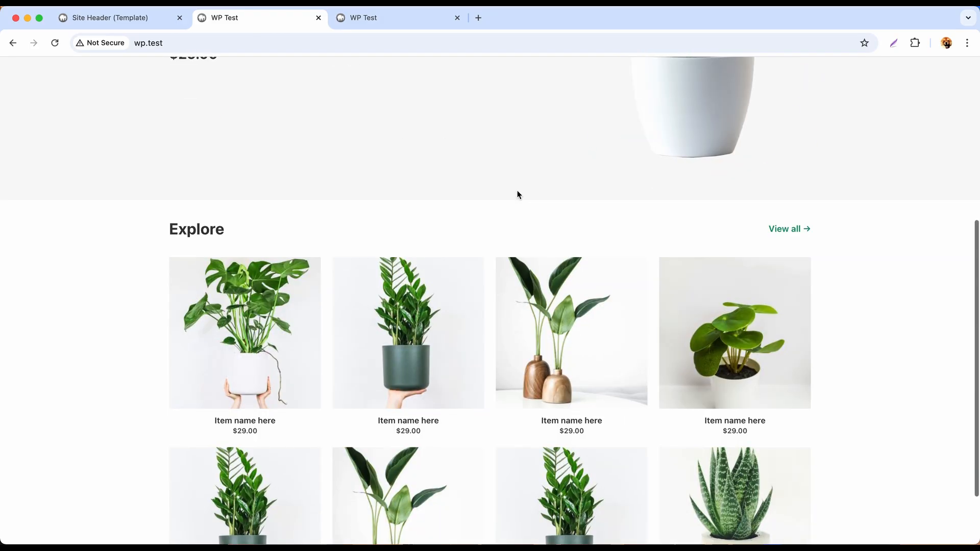
scroll(485, 189, "up", 4)
scroll(484, 185, "up", 3)
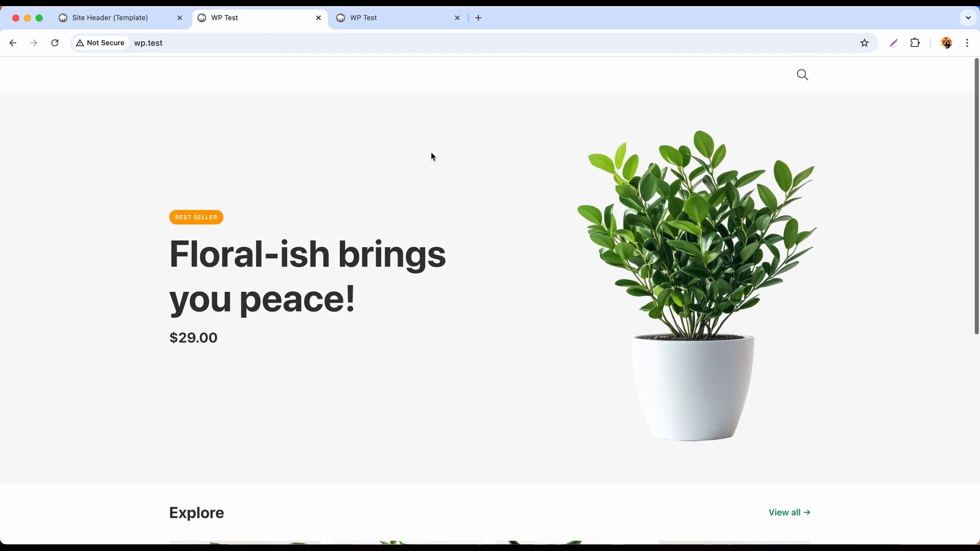
key("super+w")
left_click(154, 19)
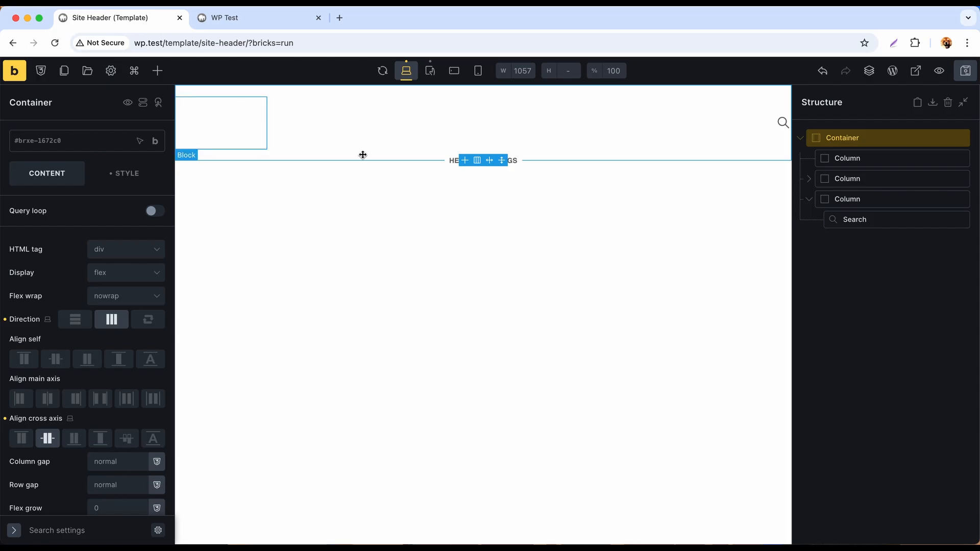
Search the elements for "mortar" and add a Fullscreen Menu inside the header container's first column
left_click(863, 164)
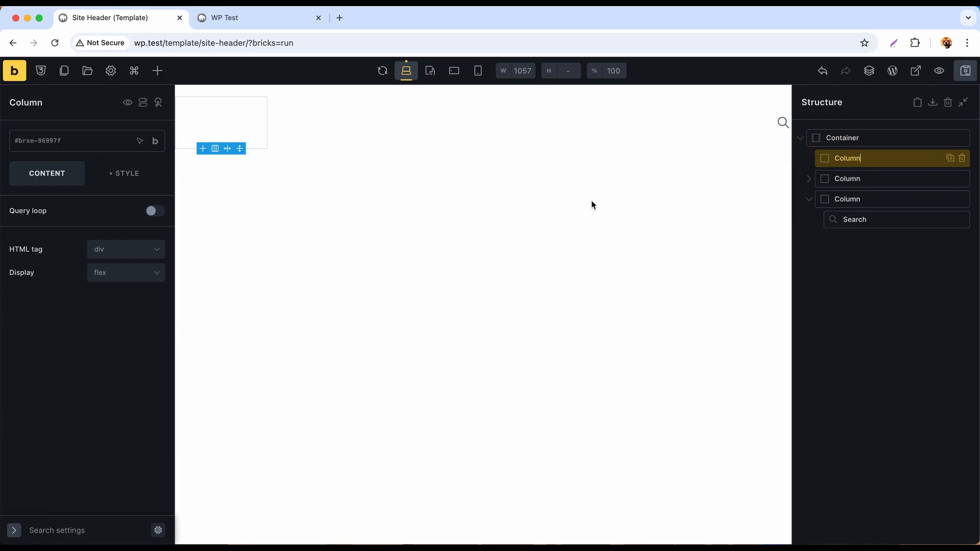
left_click(157, 70)
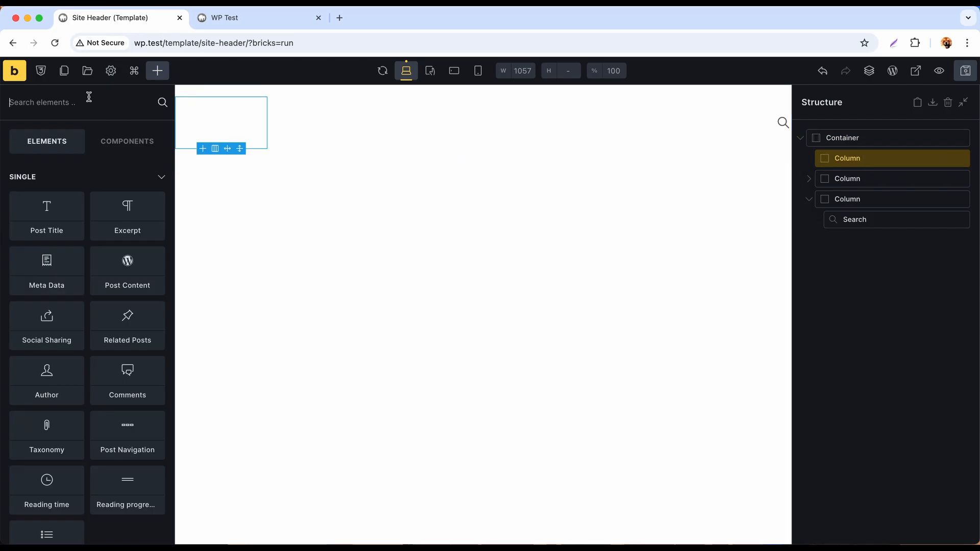
type("mortar")
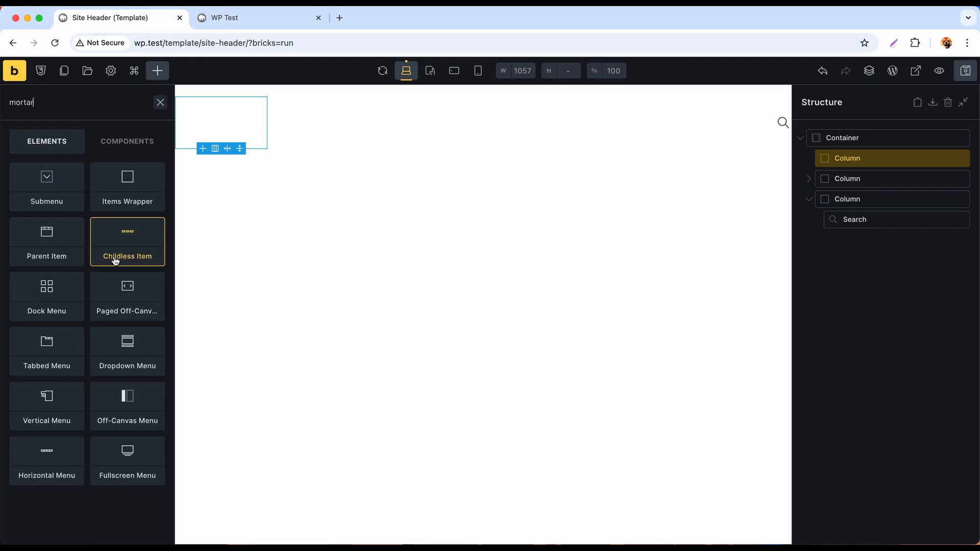
left_click(131, 479)
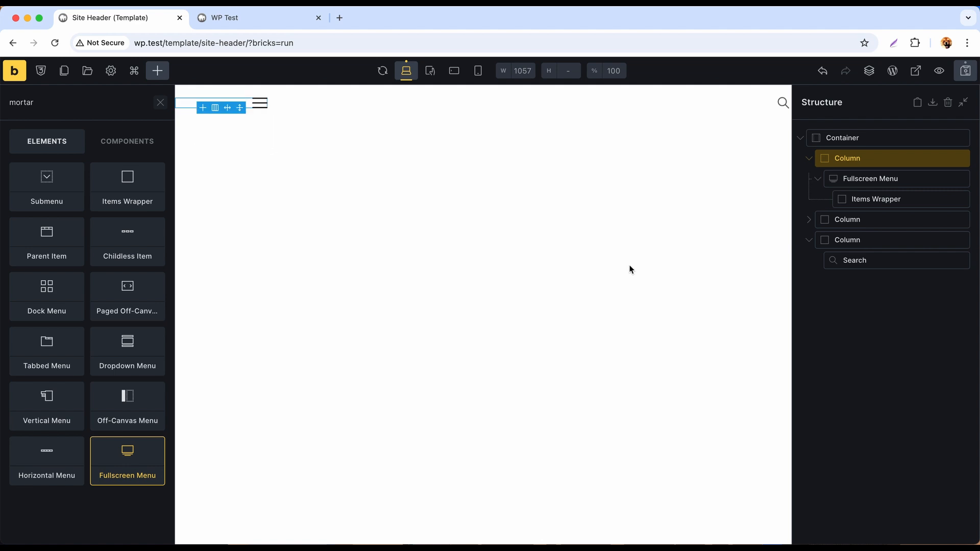
Align the Fullscreen Menu's toggle button to the left
left_click(884, 180)
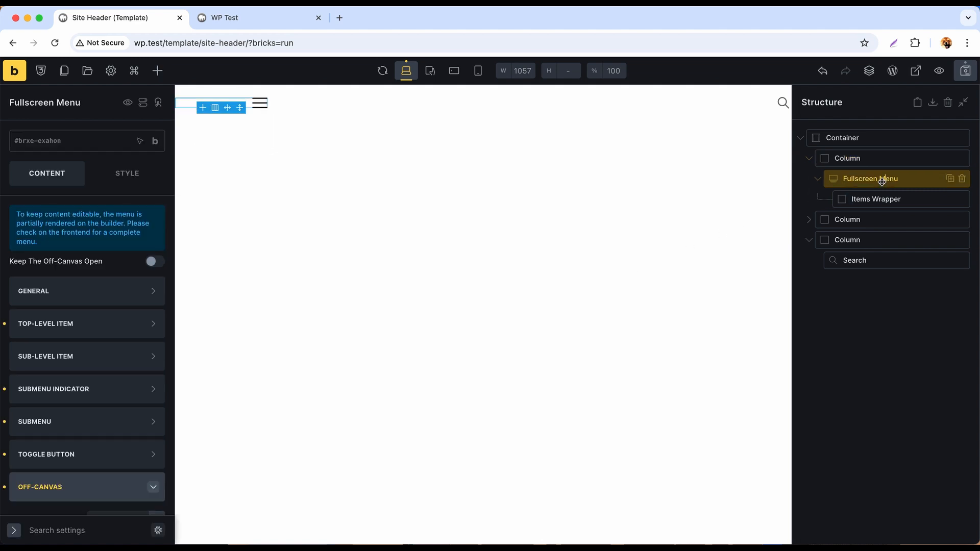
left_click(93, 460)
scroll(97, 406, "down", 3)
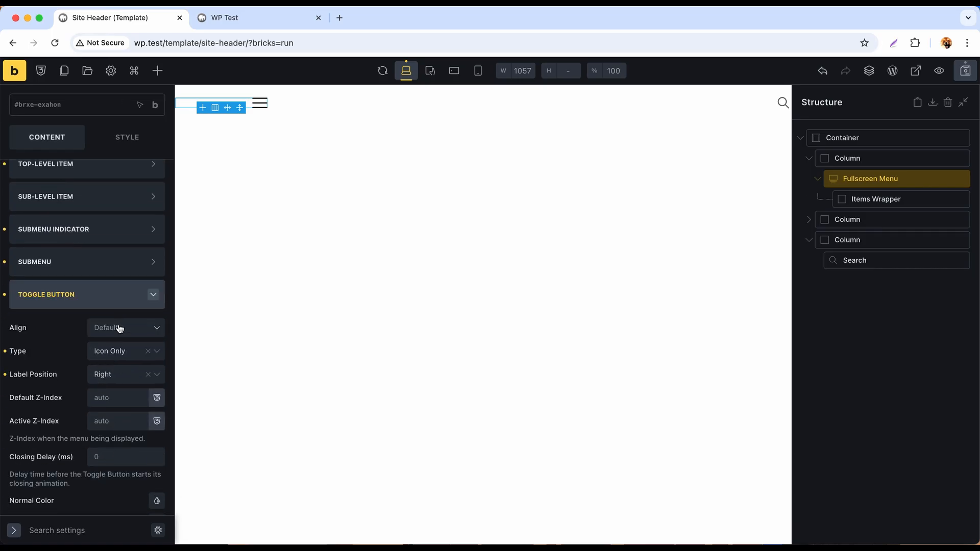
left_click(119, 329)
left_click(109, 354)
Set the toggle button's normal colour and hover colour to dark grey #424242
scroll(87, 356, "down", 7)
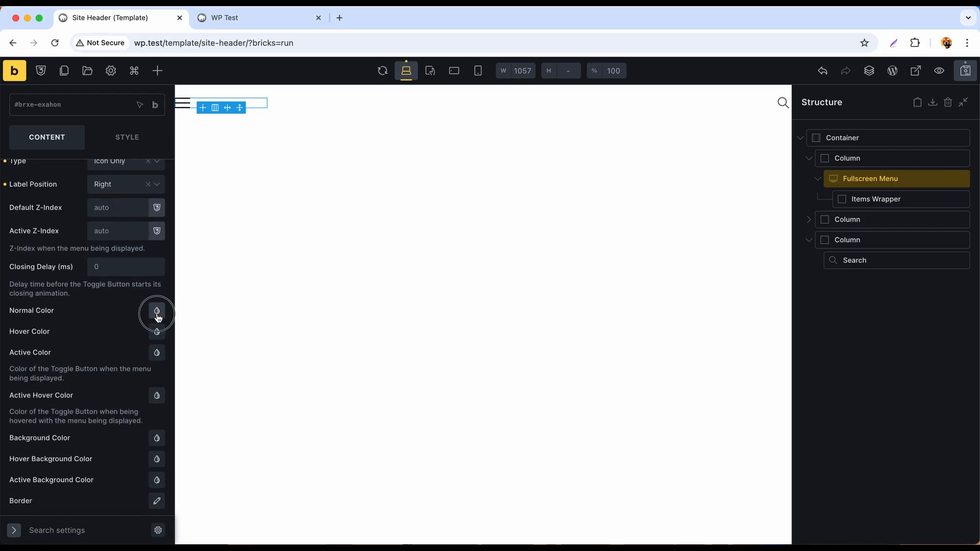
left_click(156, 311)
left_click(97, 335)
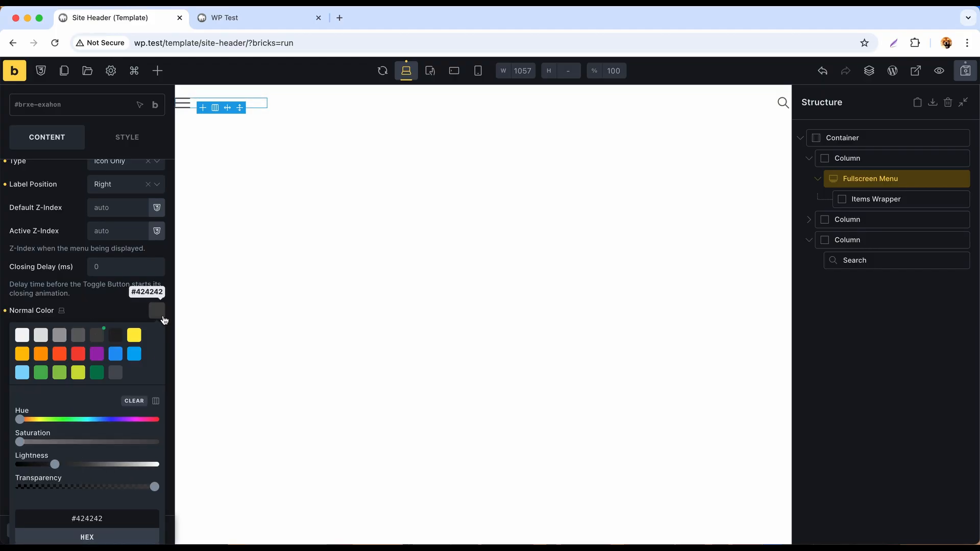
left_click(156, 311)
left_click(156, 332)
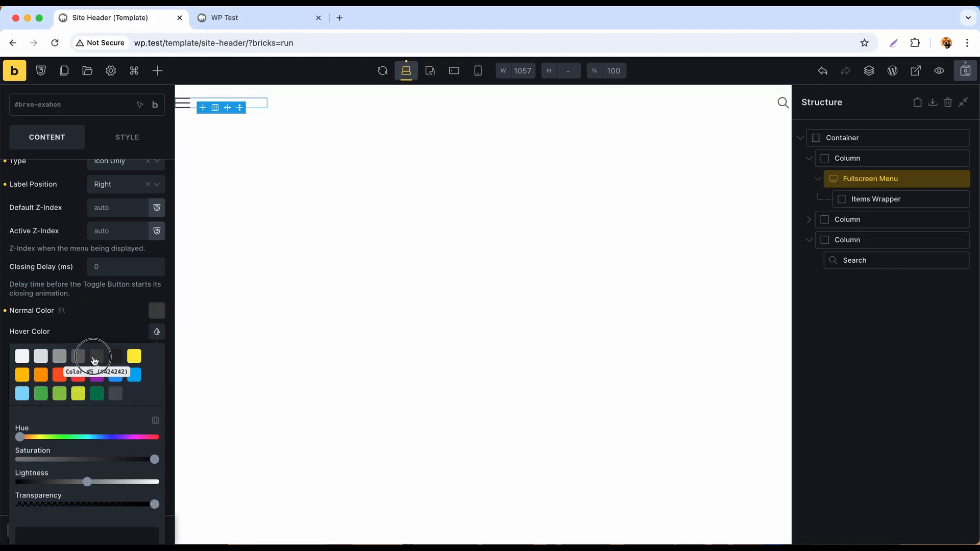
left_click(97, 355)
left_click(153, 333)
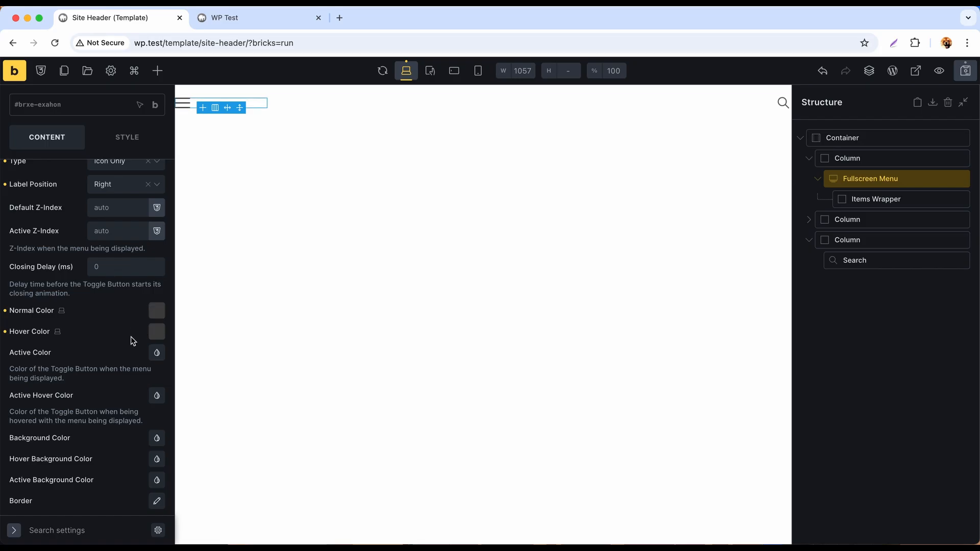
Set the toggle button's hamburger icon to Style 1
scroll(131, 336, "down", 10)
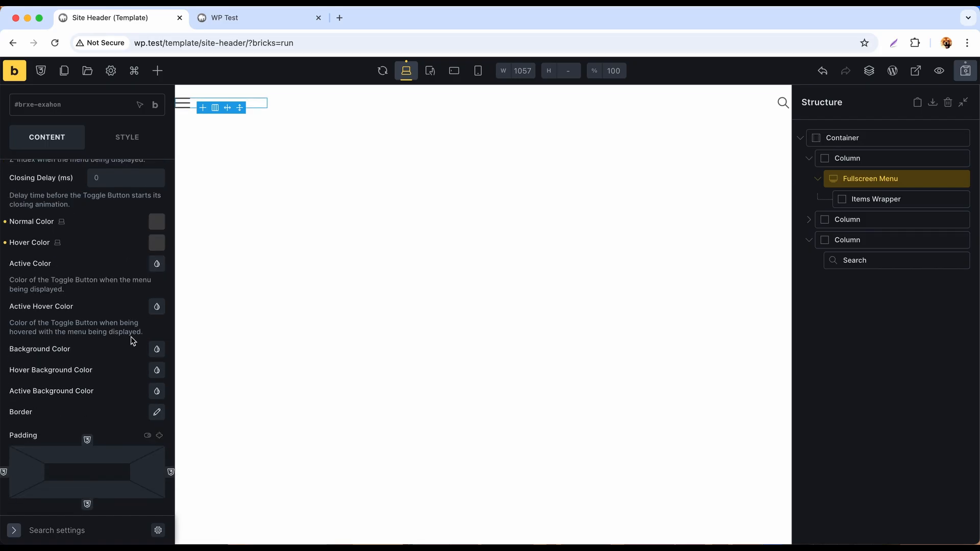
left_click(123, 280)
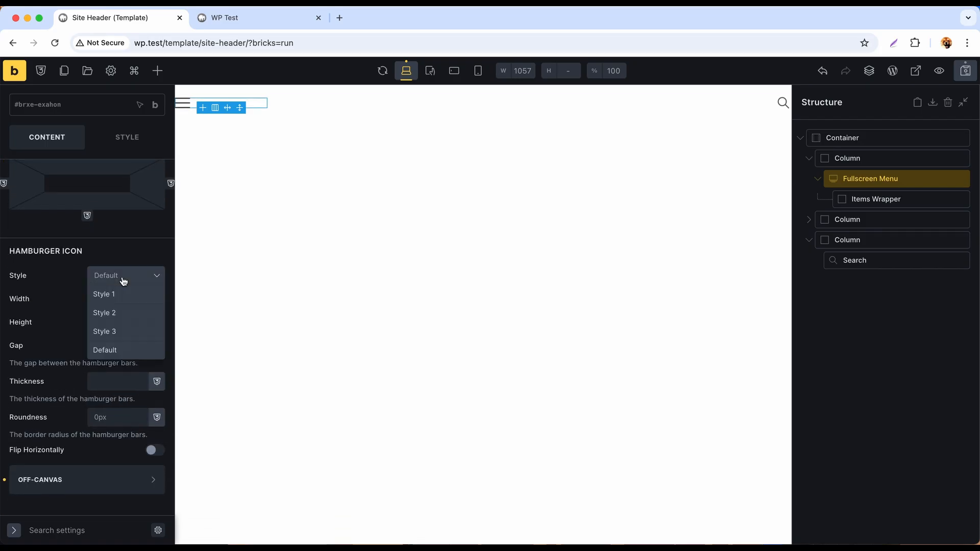
left_click(119, 292)
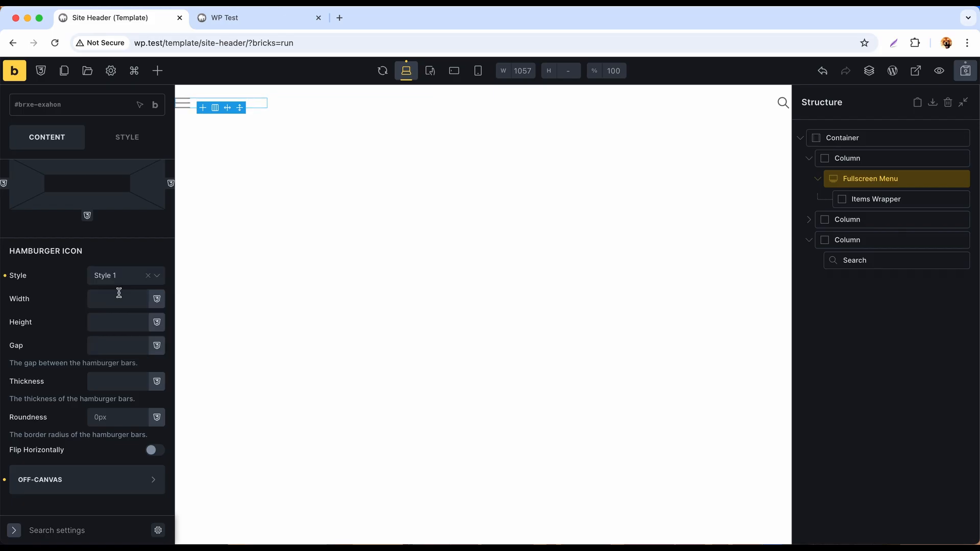
Keep the menu's off-canvas open in the builder and set its background to green #06794d
left_click(107, 479)
scroll(105, 288, "up", 5)
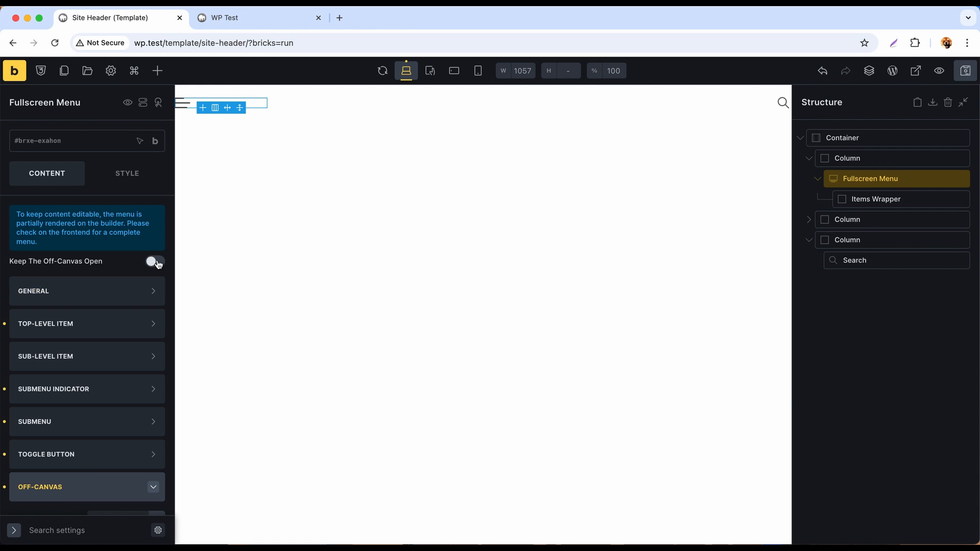
left_click(156, 262)
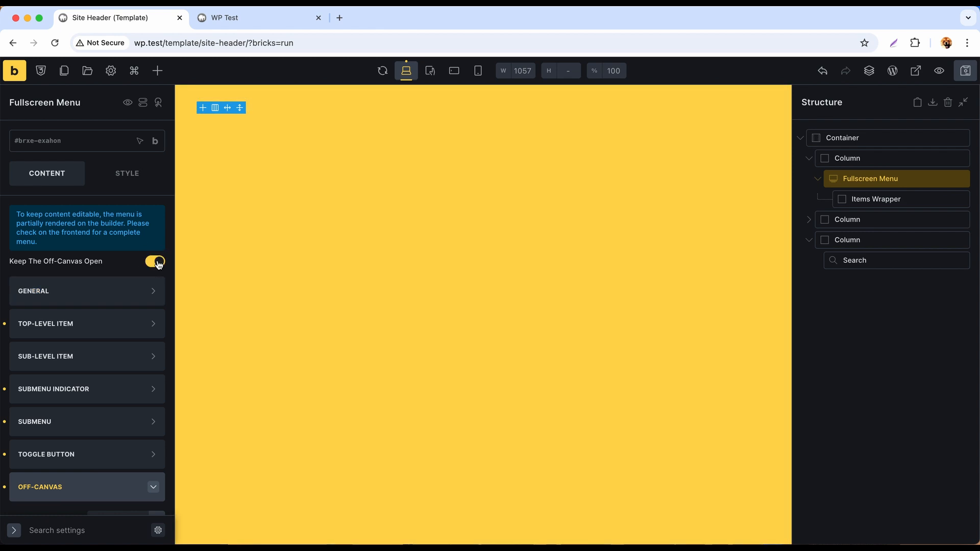
scroll(104, 485, "down", 5)
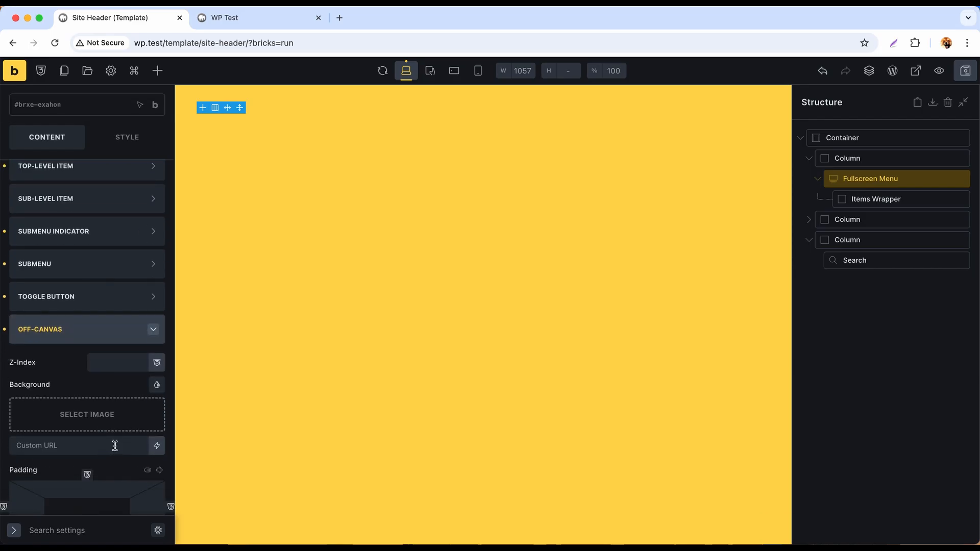
scroll(116, 419, "down", 2)
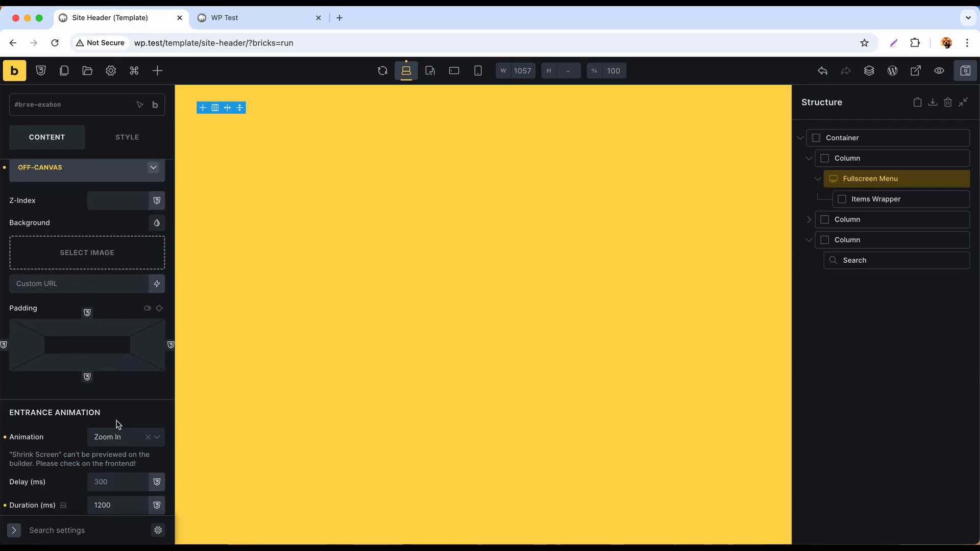
left_click(157, 223)
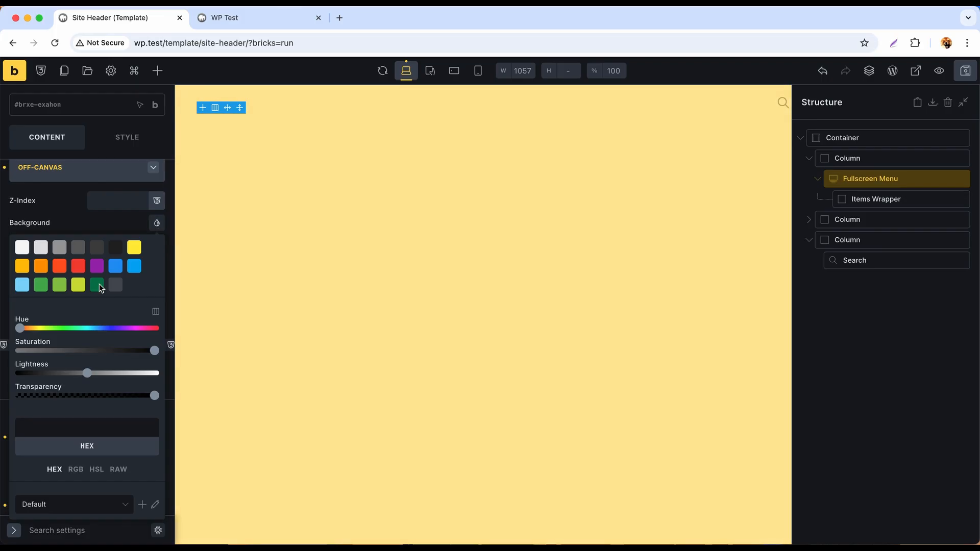
left_click(97, 288)
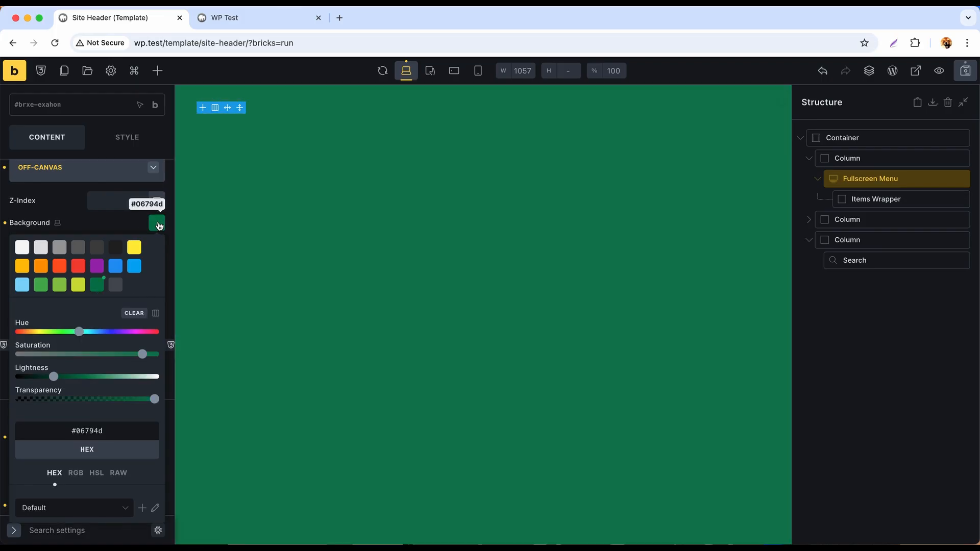
left_click(158, 225)
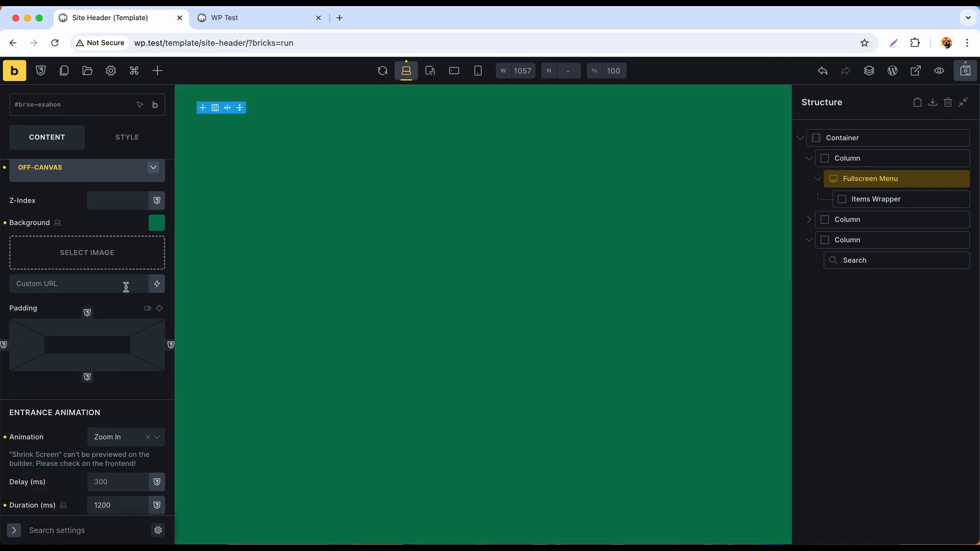
Change the off-canvas entrance animation to Shrink Screen
scroll(125, 284, "down", 1)
scroll(126, 287, "down", 5)
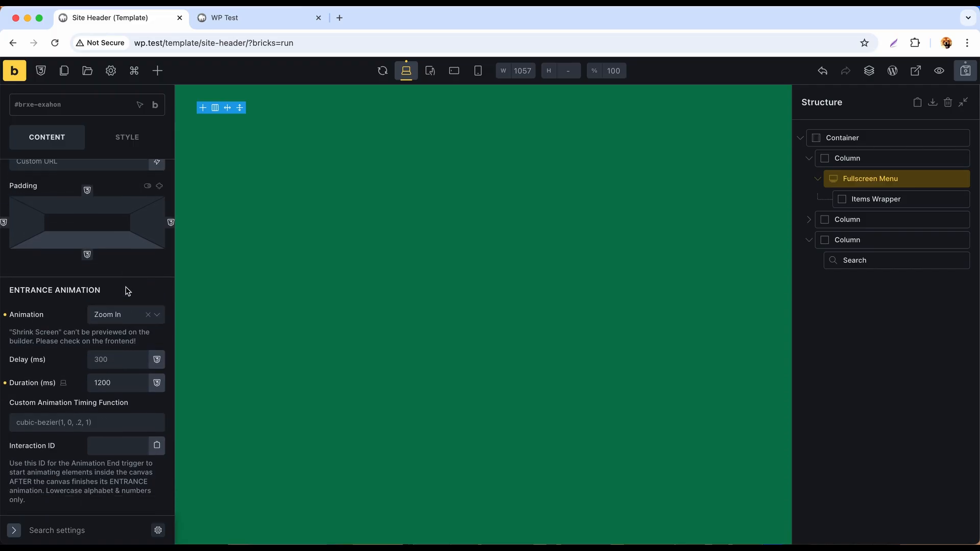
left_click(116, 285)
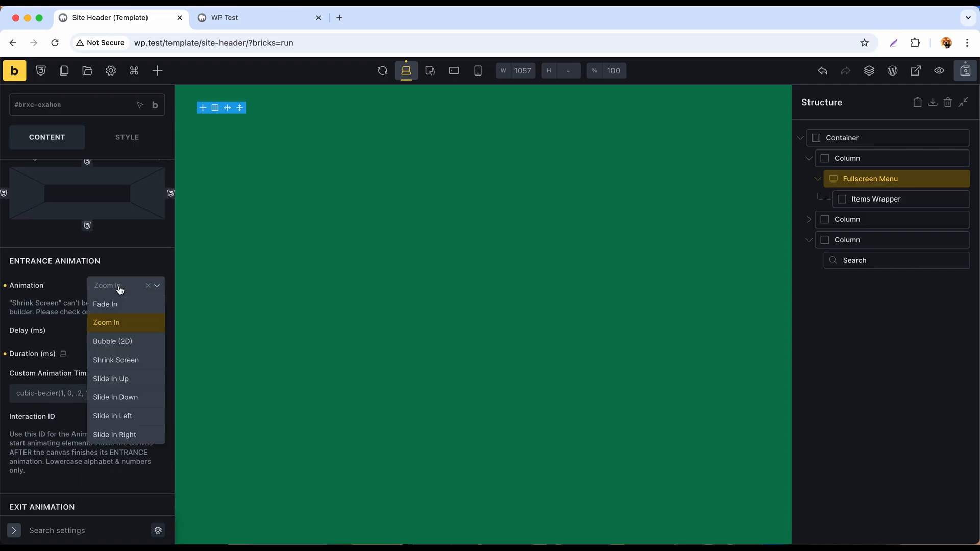
left_click(119, 361)
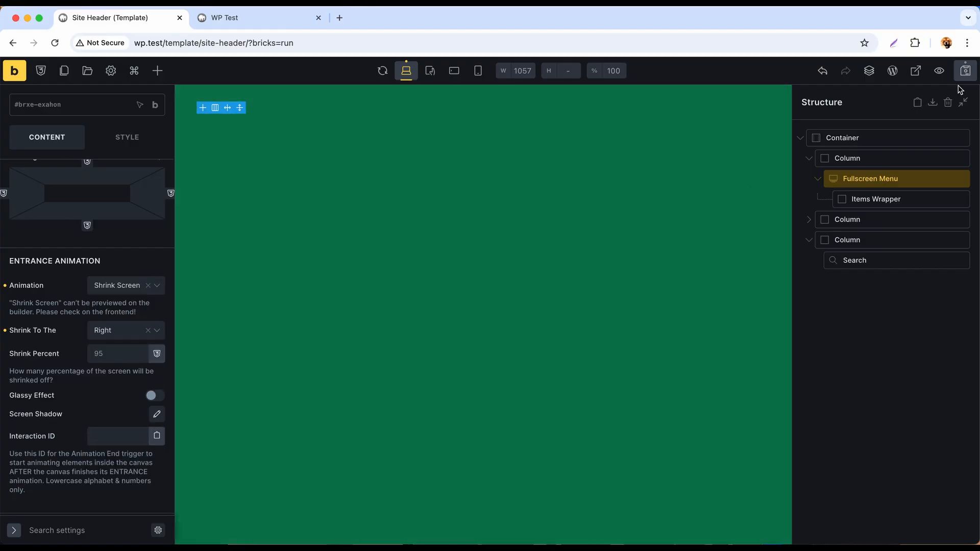
Save the header template and open the fullscreen menu on the live home page to test the shrink animation
left_click(962, 77)
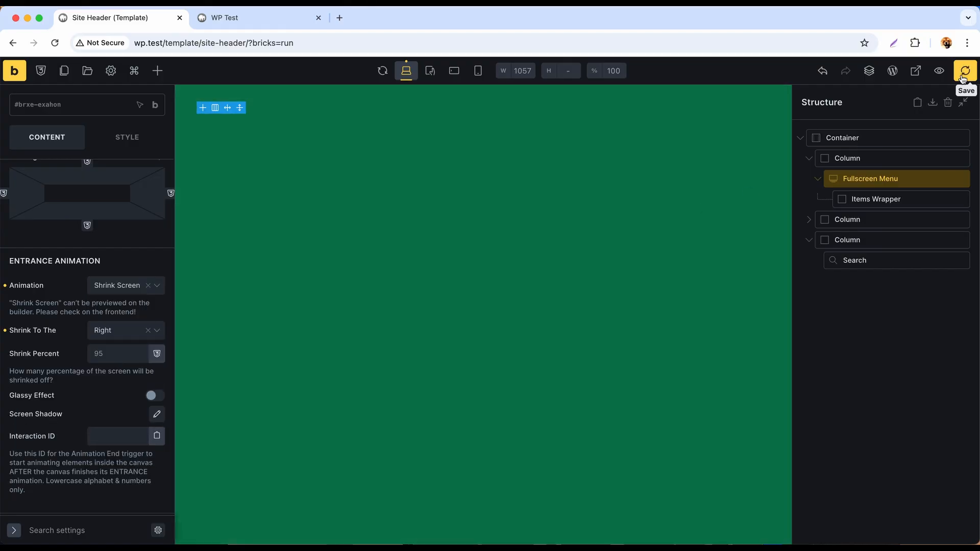
left_click(245, 17)
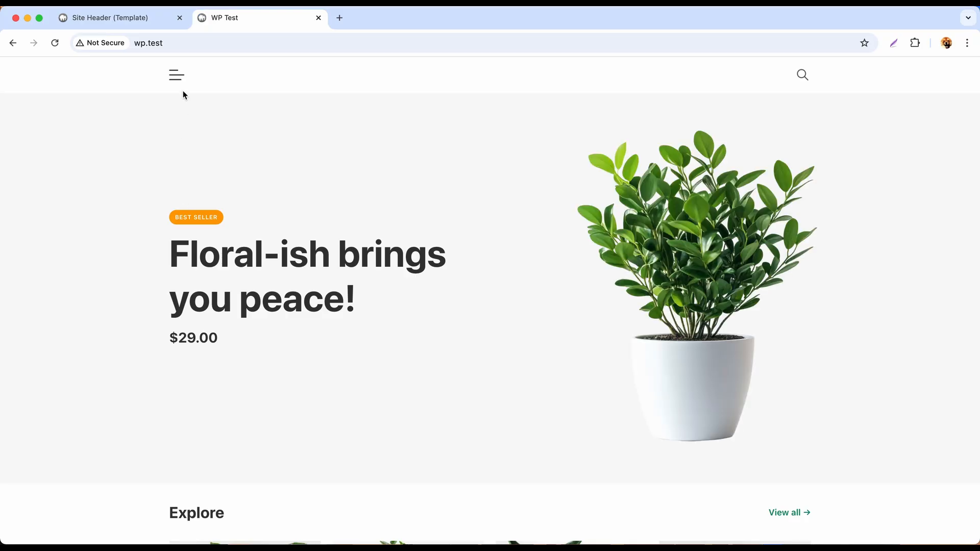
left_click(175, 77)
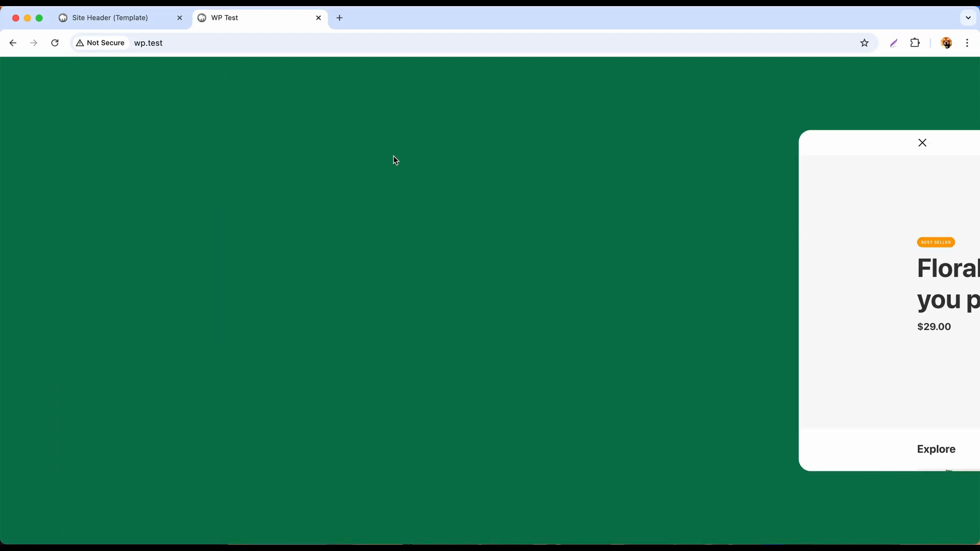
Review the template's shrink direction choices, keeping Right, and the Shrink Percent description, and compare them with the open menu on the live page
left_click(149, 23)
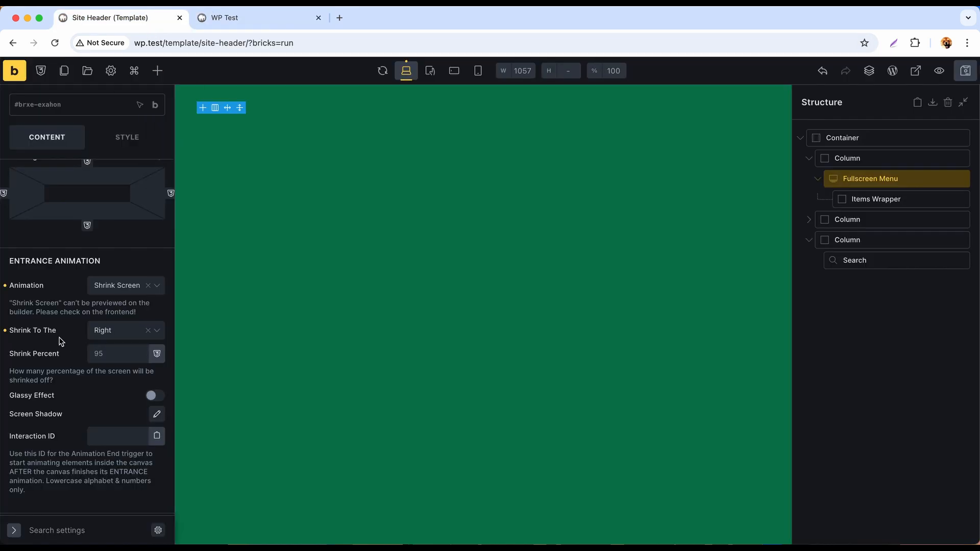
left_click(109, 335)
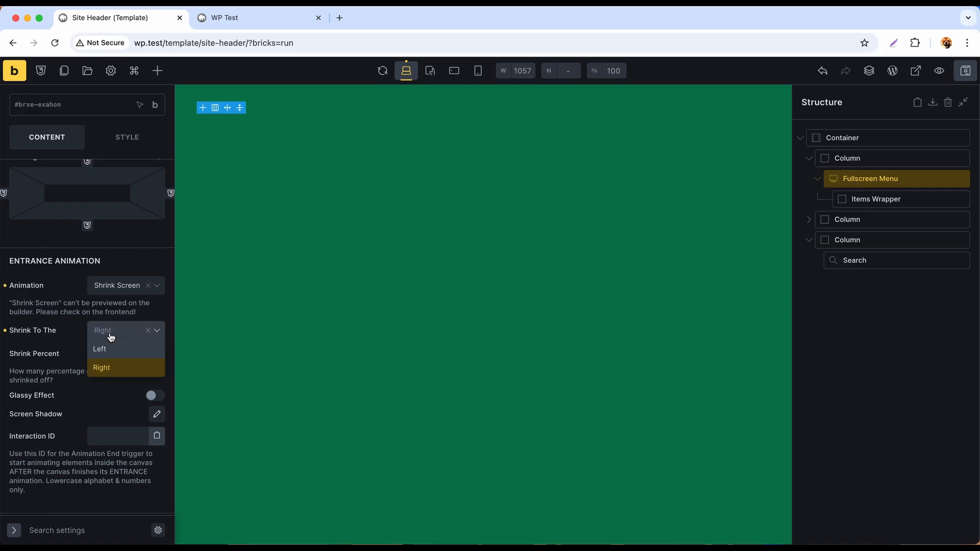
left_click(113, 368)
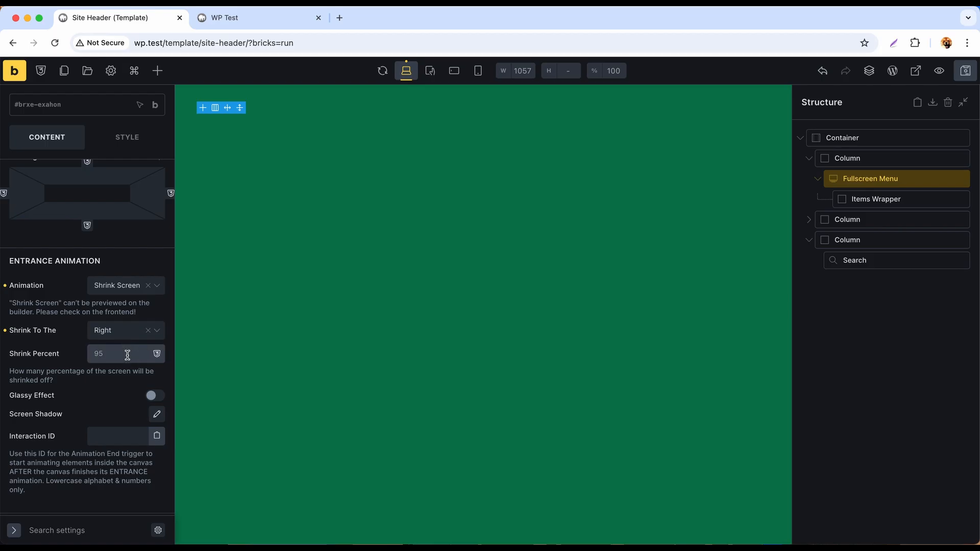
left_click_drag(10, 371, 64, 379)
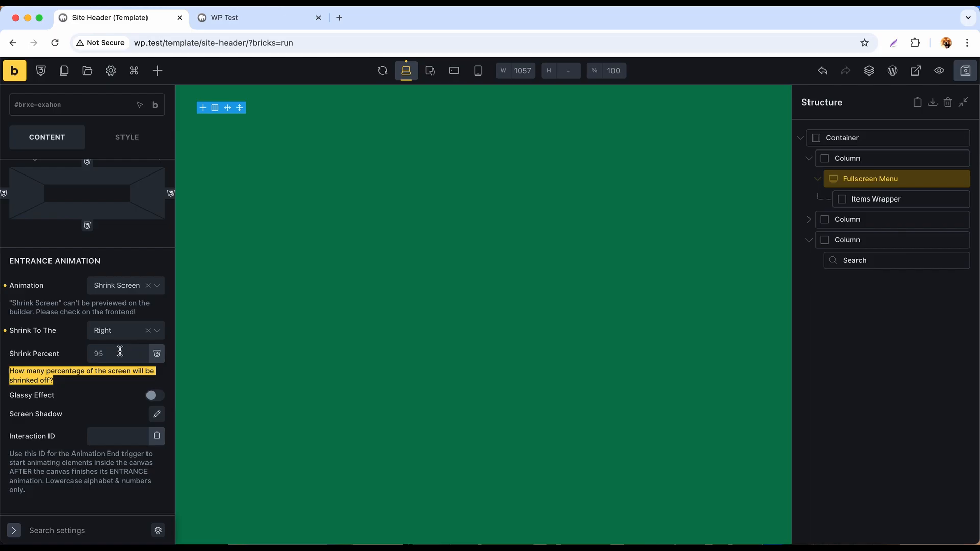
left_click(249, 18)
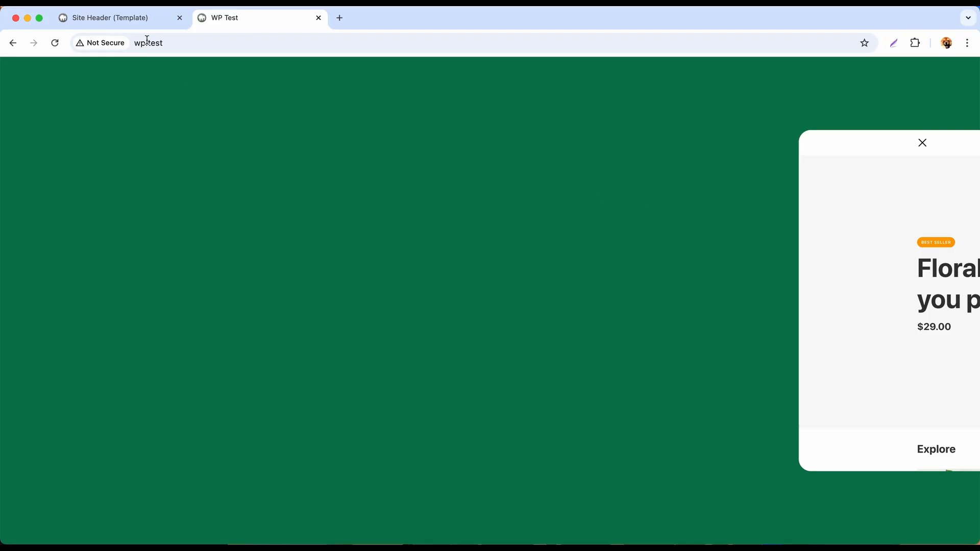
Set the fullscreen menu's Shrink Percent to 50 in the header template and save the template
left_click(139, 20)
left_click(126, 351)
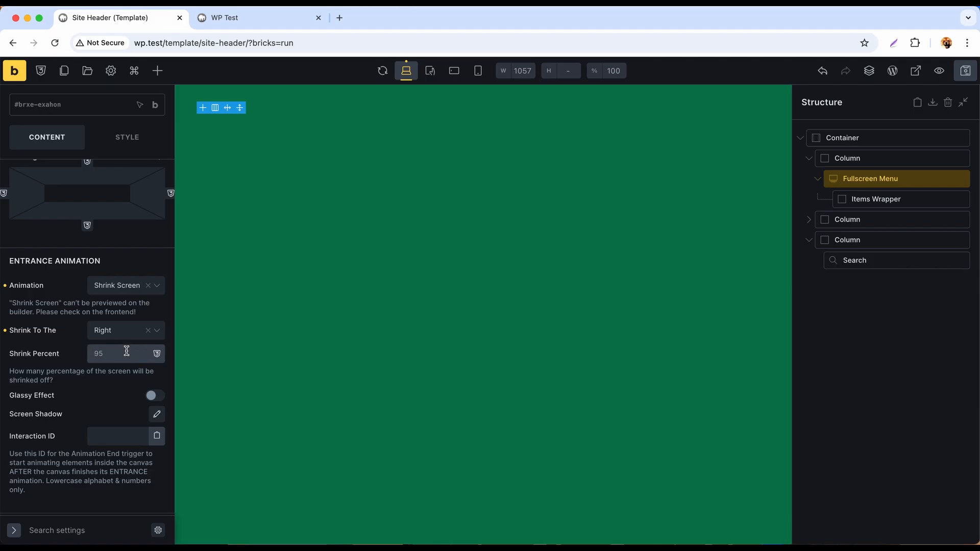
type("50")
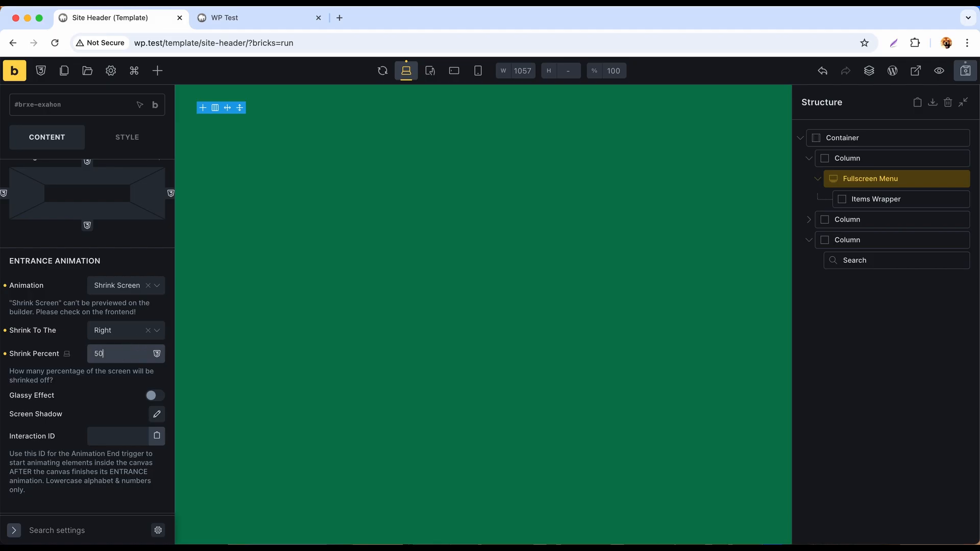
left_click(971, 74)
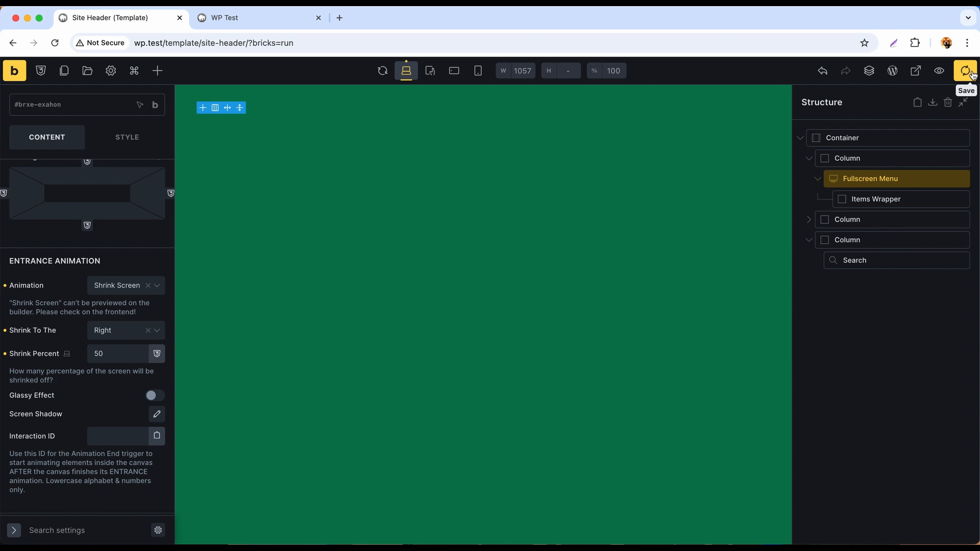
Reload the live home page and open the menu to check the new shrink percentage
left_click(255, 17)
left_click(55, 42)
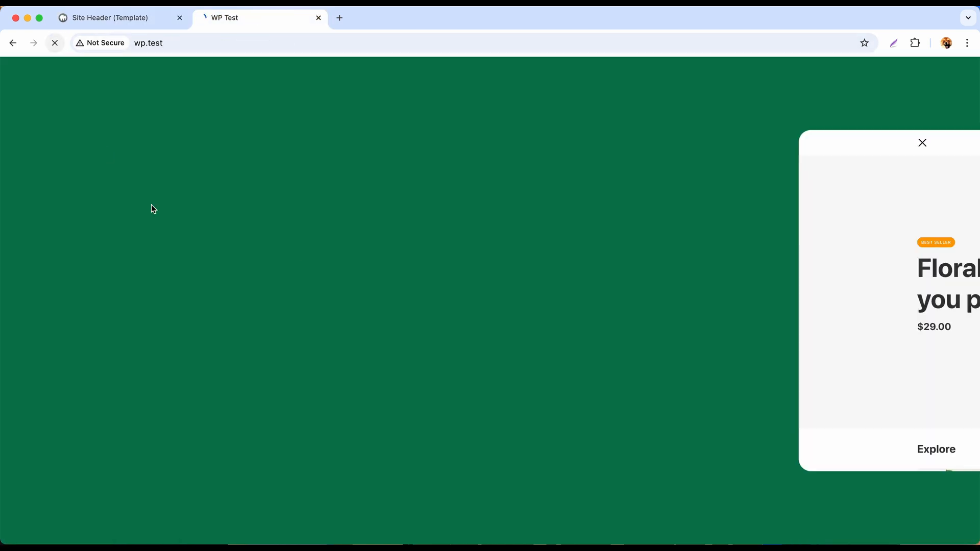
left_click(177, 77)
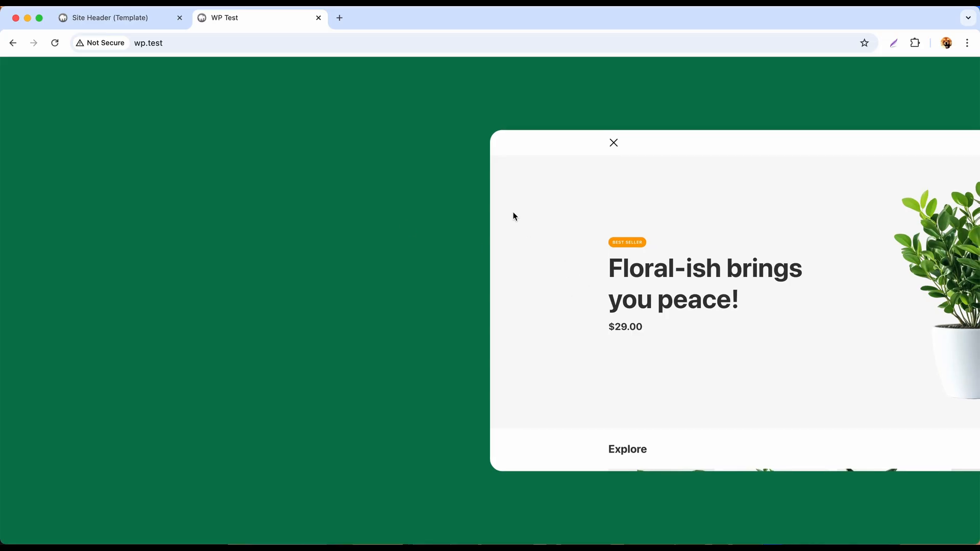
Turn on the Glassy Effect for the menu's Shrink Screen animation and save the header template
left_click(153, 20)
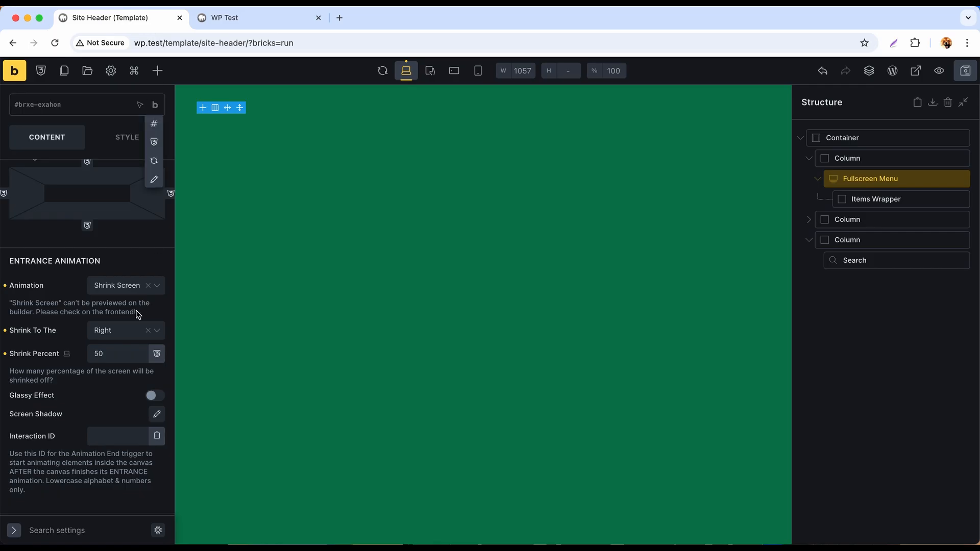
scroll(154, 306, "down", 2)
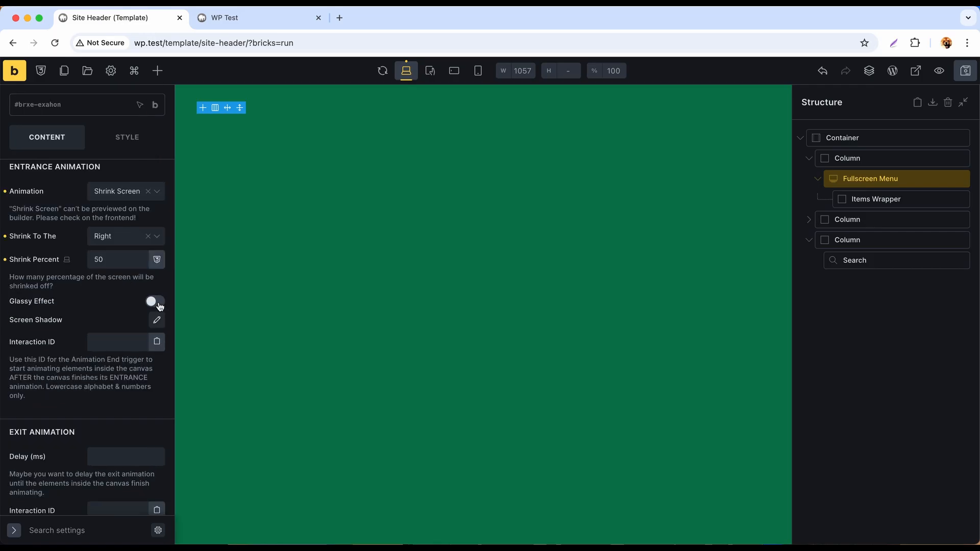
left_click(159, 305)
left_click(964, 75)
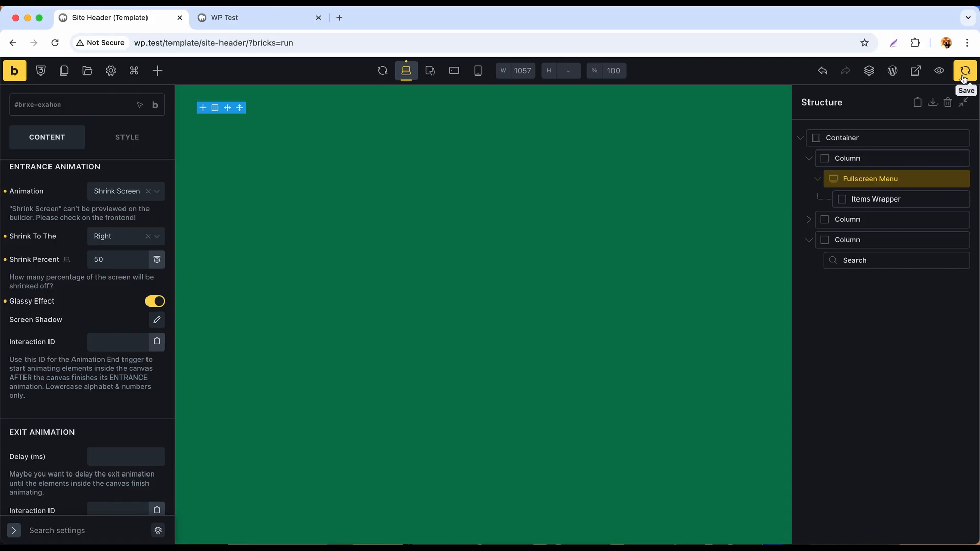
Test the Glassy Effect with the menu open on the reloaded live page and switch the effect back off in the template
left_click(249, 23)
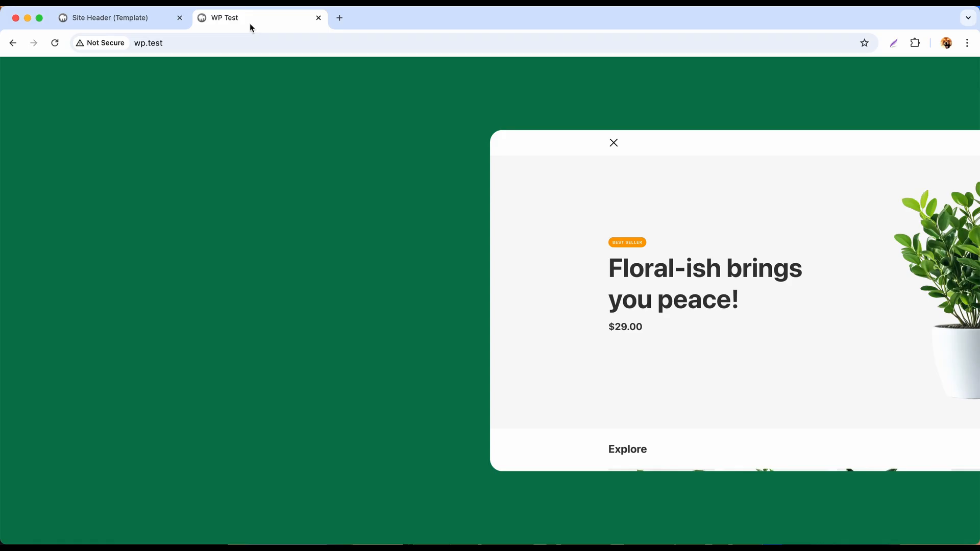
left_click(56, 45)
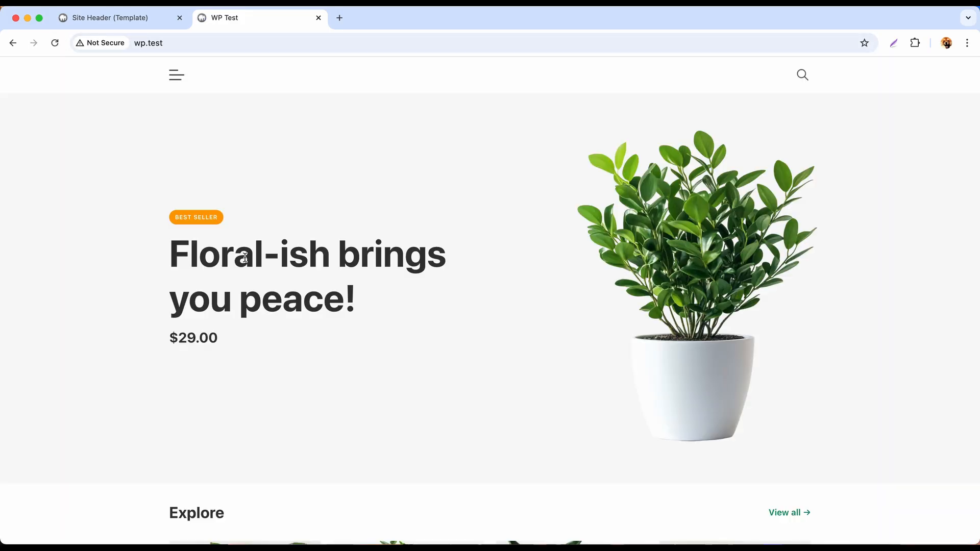
left_click(176, 77)
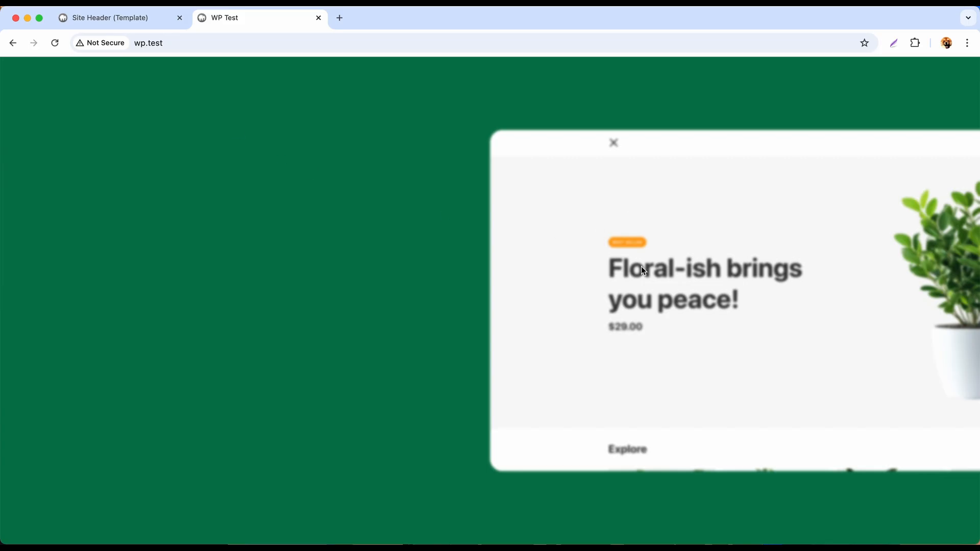
left_click(146, 18)
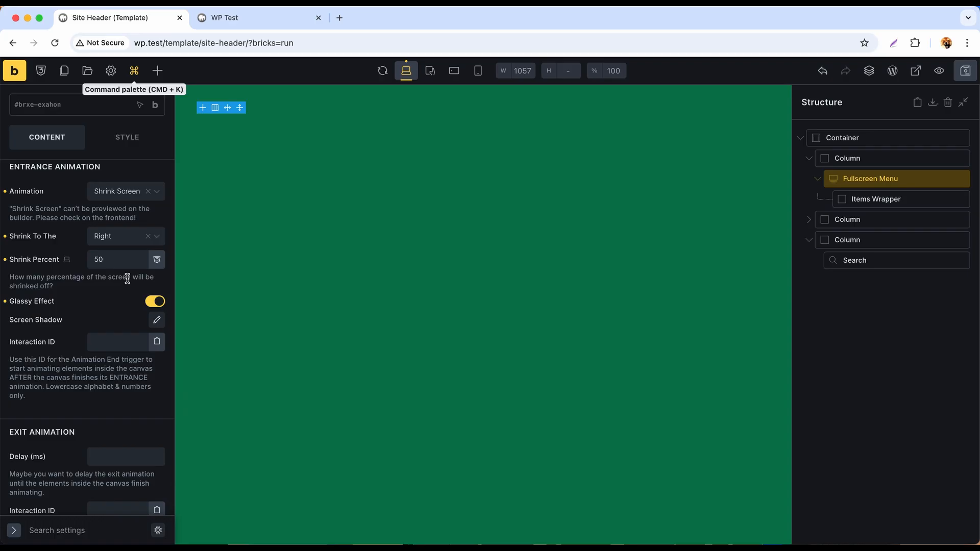
left_click(154, 302)
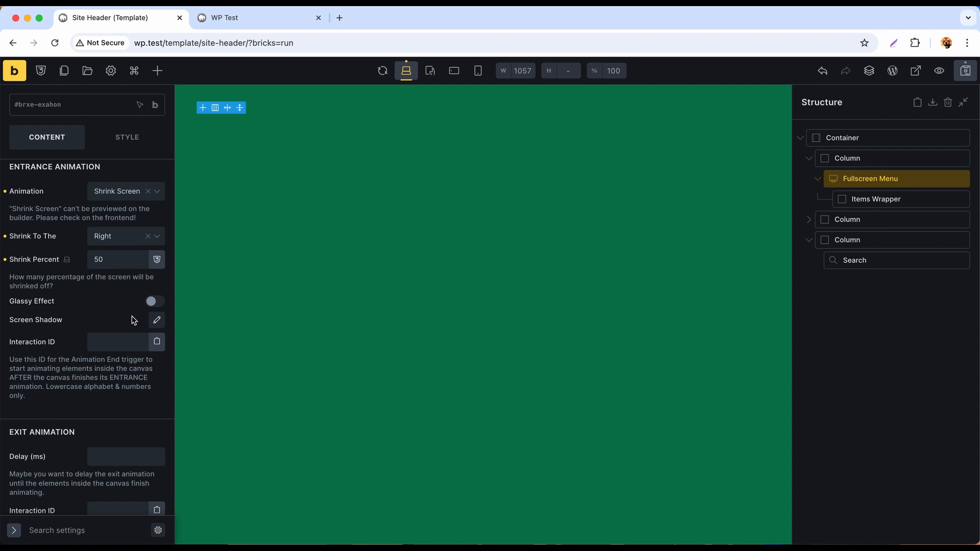
Give the menu's Screen Shadow an X offset of -35px, Y 0, blur 0 and spread -15px
left_click(156, 322)
left_click(116, 363)
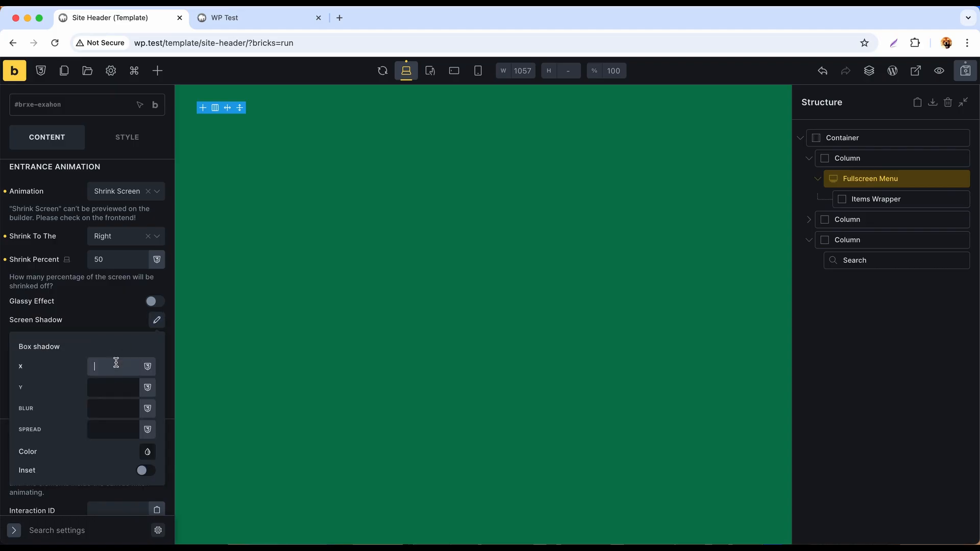
type("-35px")
left_click(110, 387)
type("0")
left_click(93, 408)
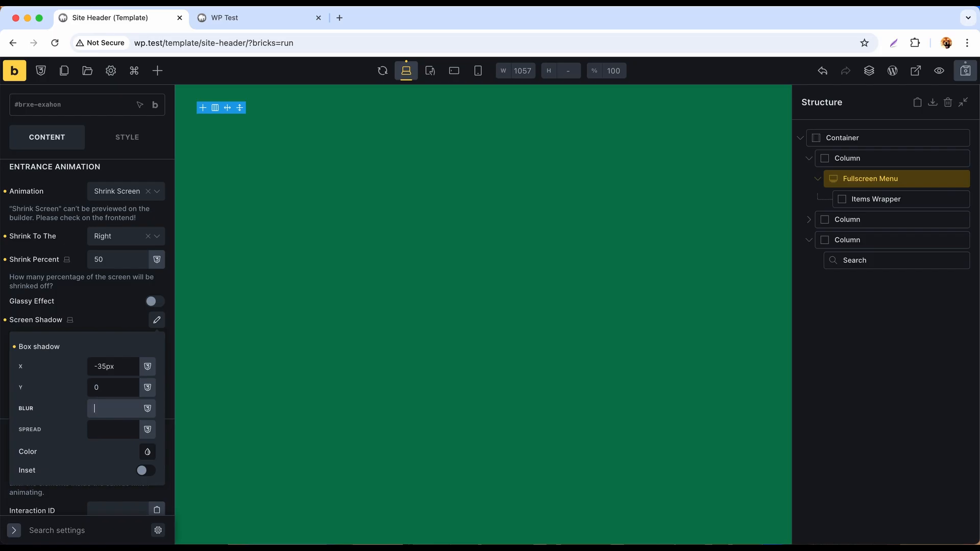
type("0")
left_click(94, 430)
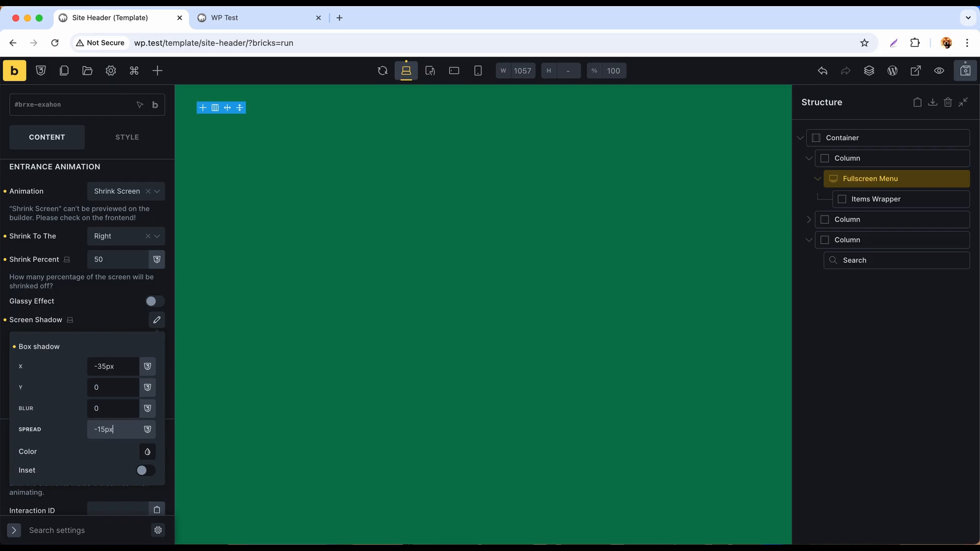
type("-15px")
Set the screen shadow's color to the translucent white rgba(255, 255, 255, 0.15) and save the template
left_click(148, 451)
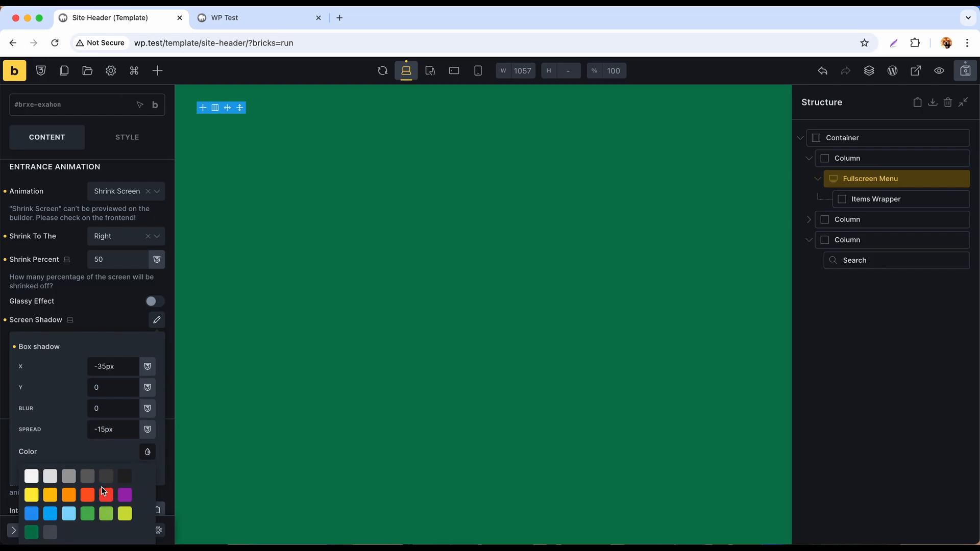
left_click(50, 532)
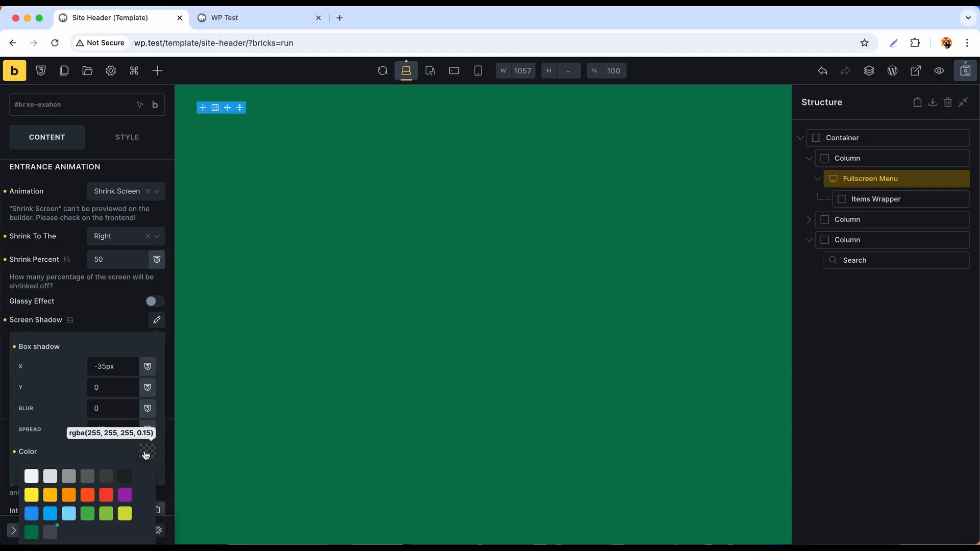
left_click(965, 76)
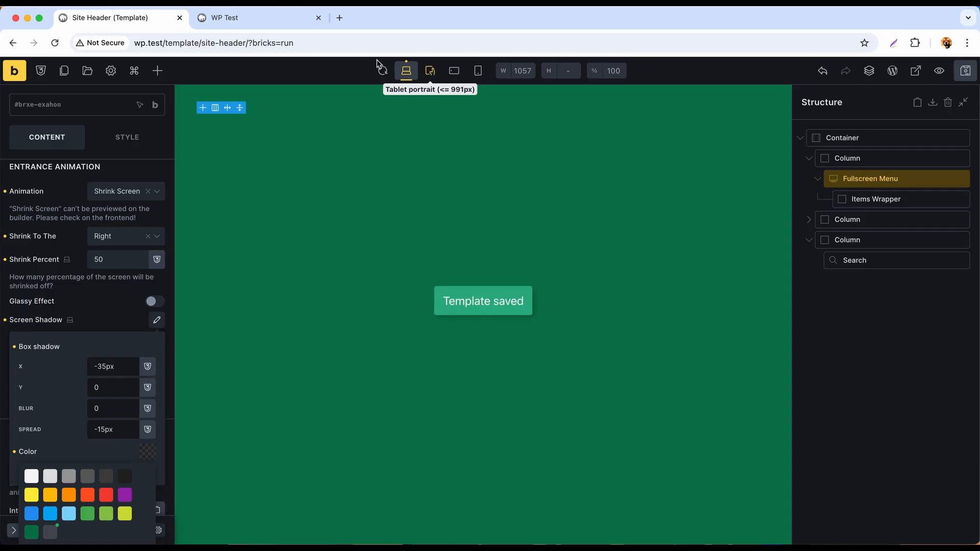
Reload the live home page and open the menu to inspect the screen shadow along the shrunken page
left_click(255, 20)
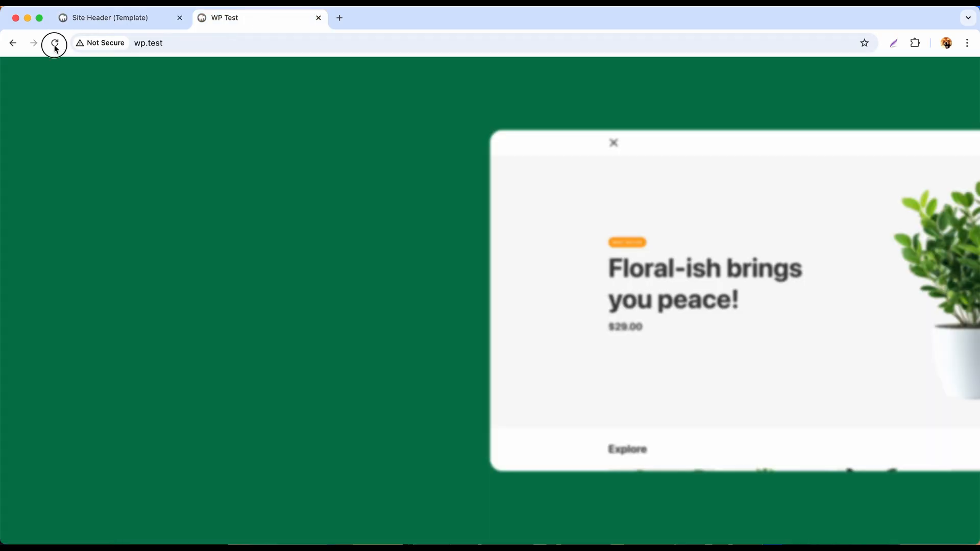
left_click(55, 45)
left_click(177, 76)
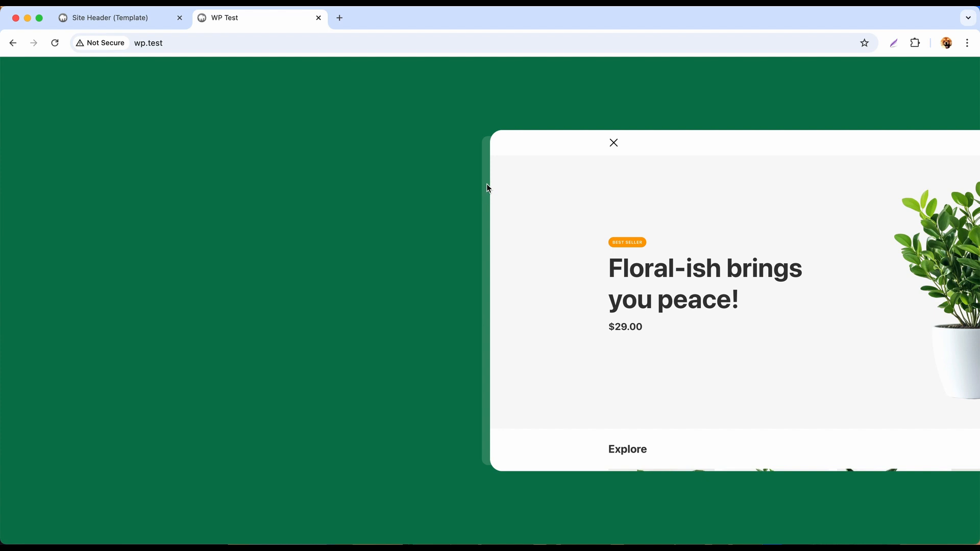
Add a Container inside the header template's Fullscreen Menu and nest the Items Wrapper in it
left_click(153, 19)
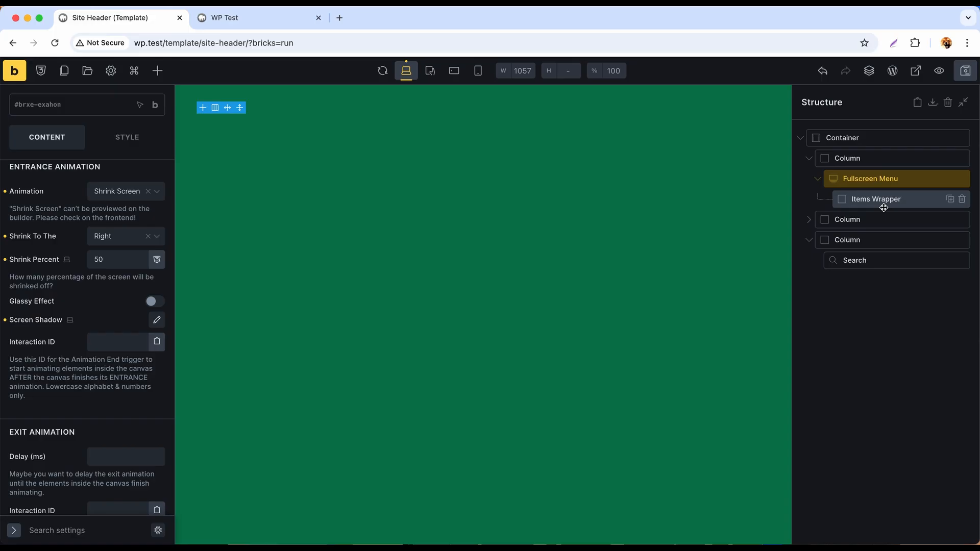
left_click(894, 178)
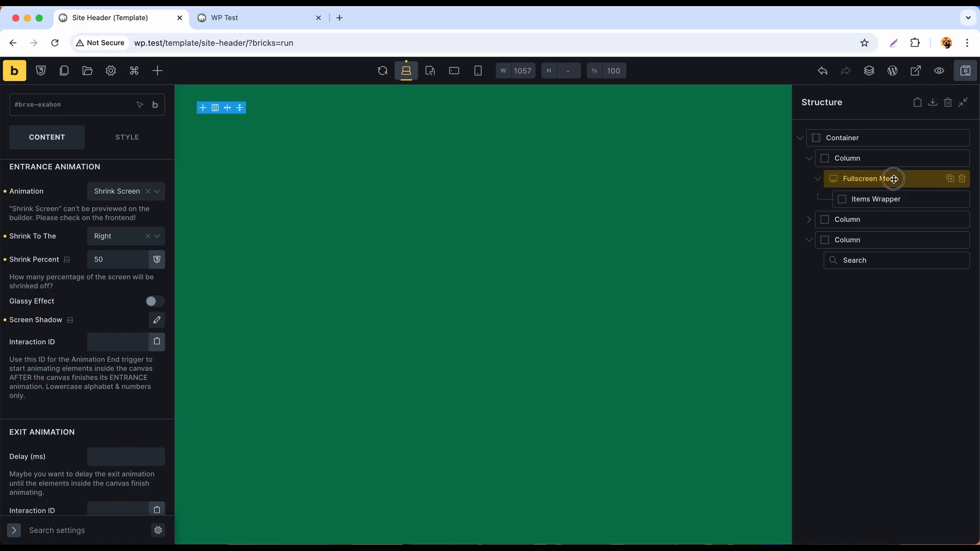
left_click(158, 71)
type("c")
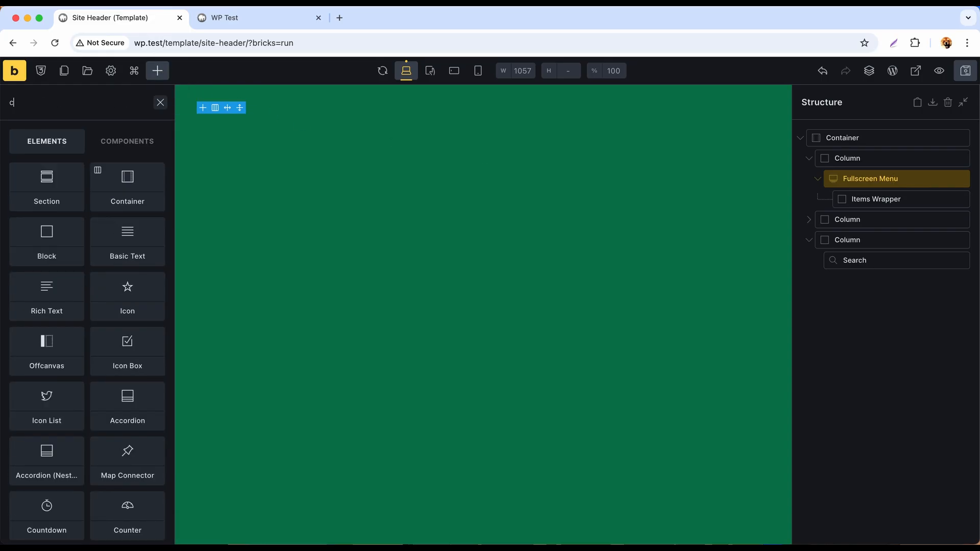
type("onta")
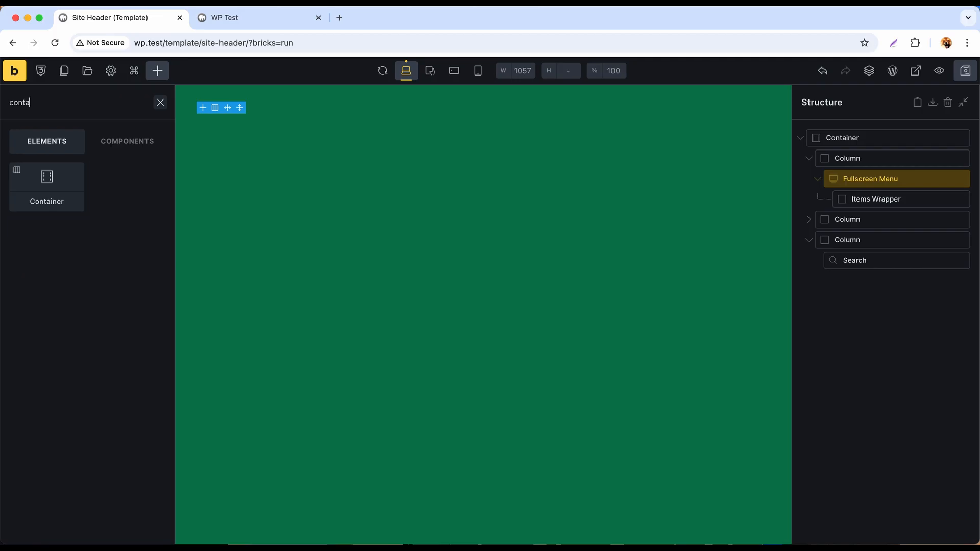
left_click(68, 206)
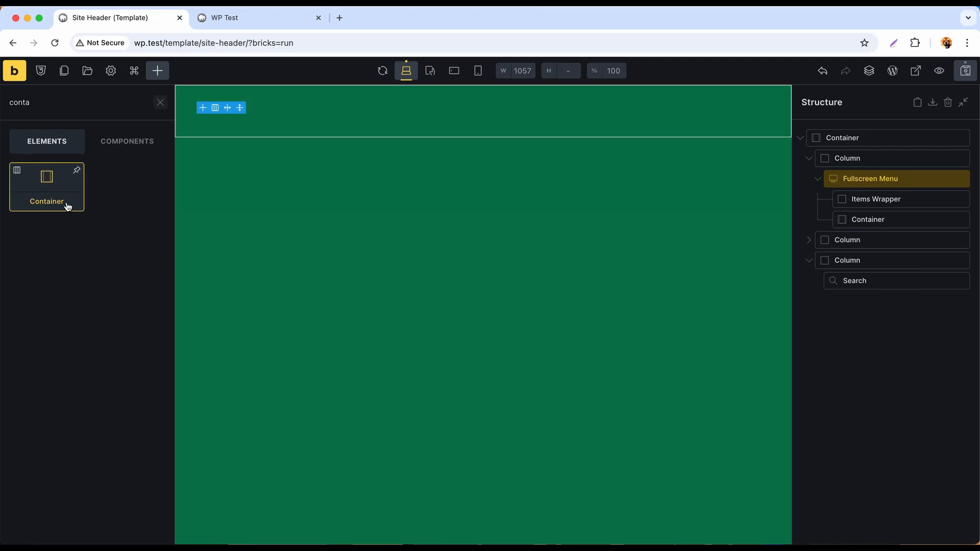
left_click_drag(878, 204, 893, 220)
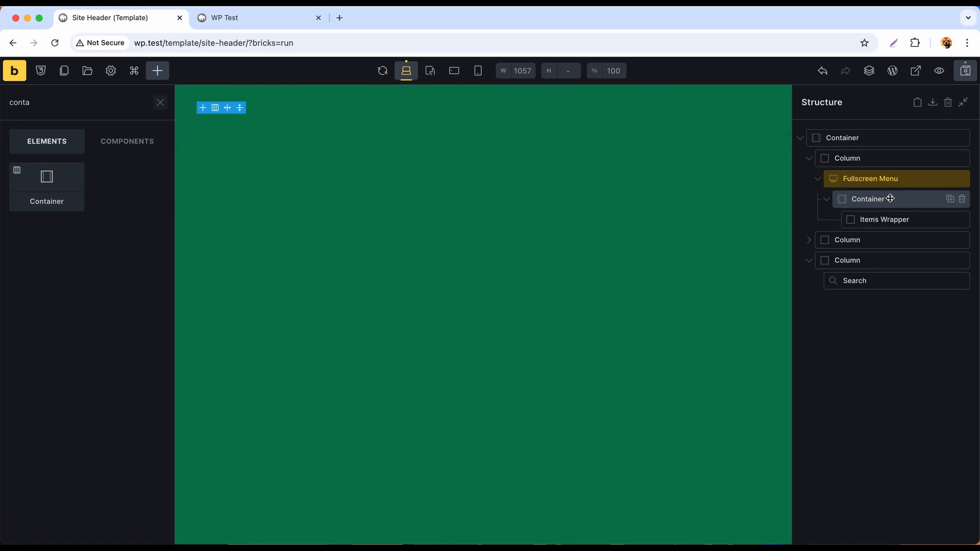
Set the height of the Container inside the Fullscreen Menu to 100%
left_click(890, 199)
left_click(130, 175)
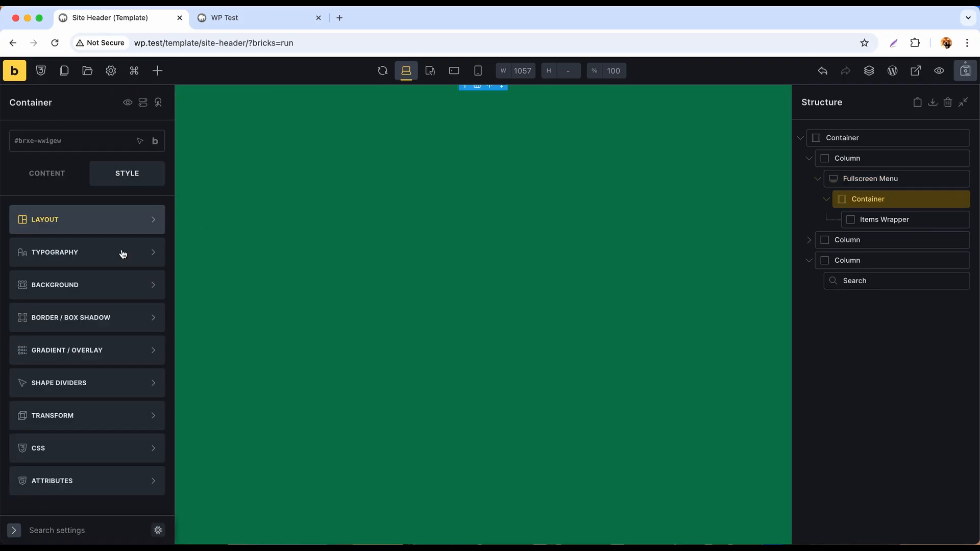
left_click(93, 225)
scroll(100, 442, "down", 3)
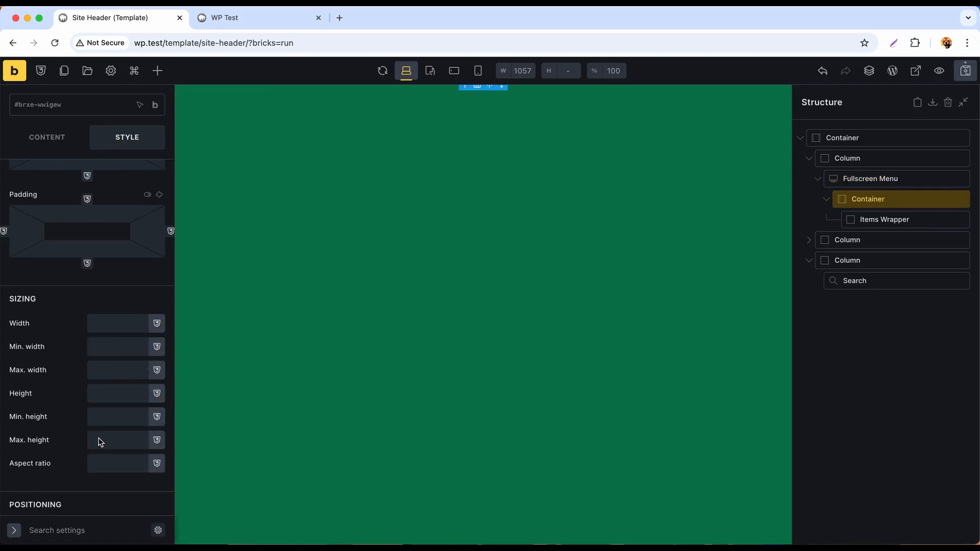
scroll(101, 442, "down", 3)
left_click(114, 308)
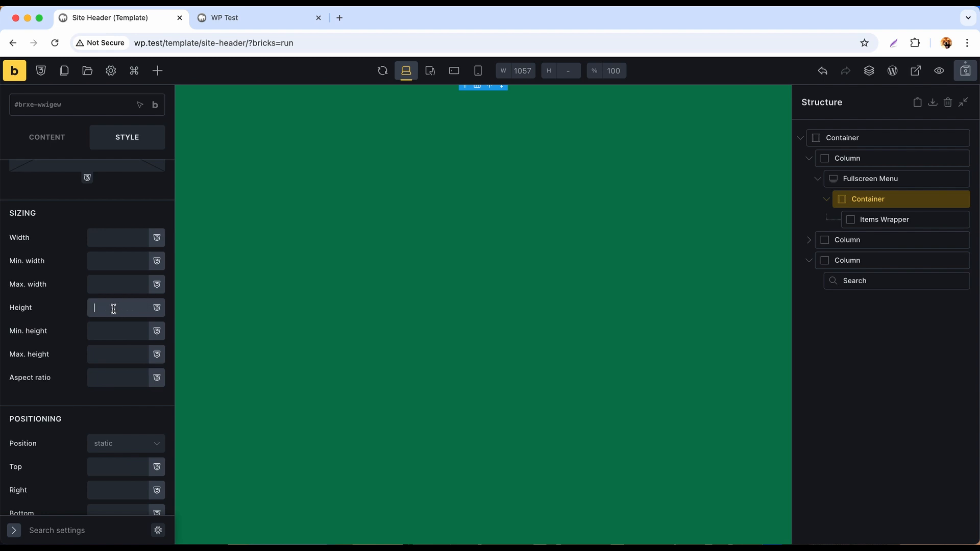
type("100%")
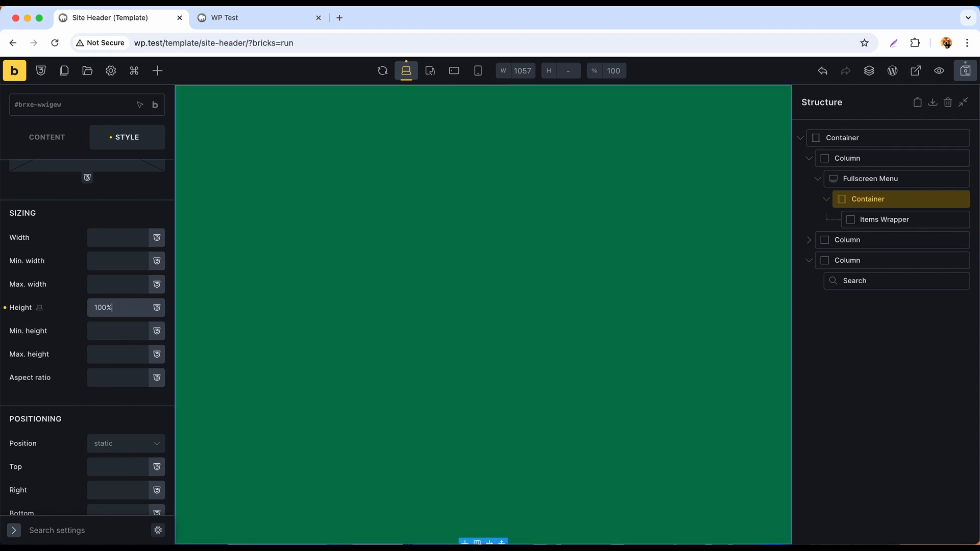
Add a Childless Item inside the Items Wrapper and select it for editing
left_click(907, 224)
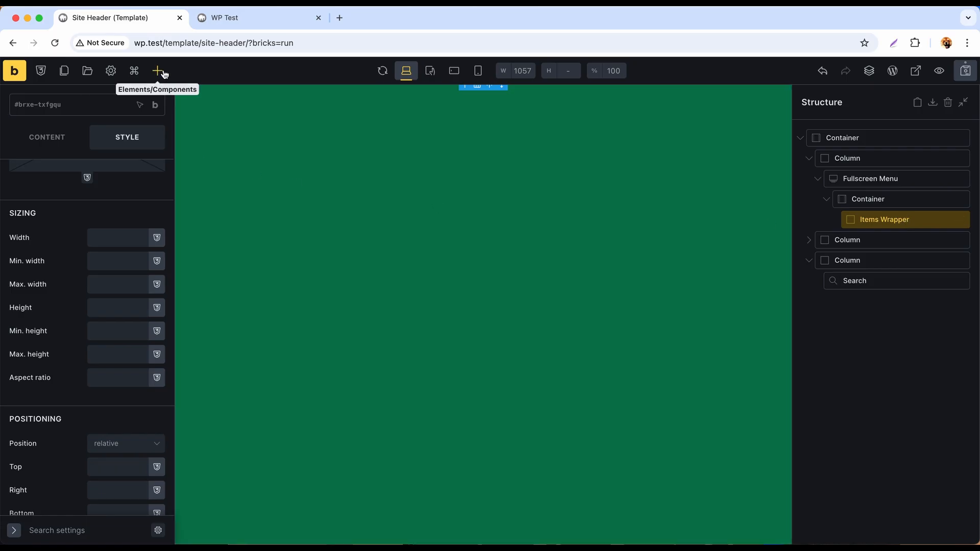
type("mort")
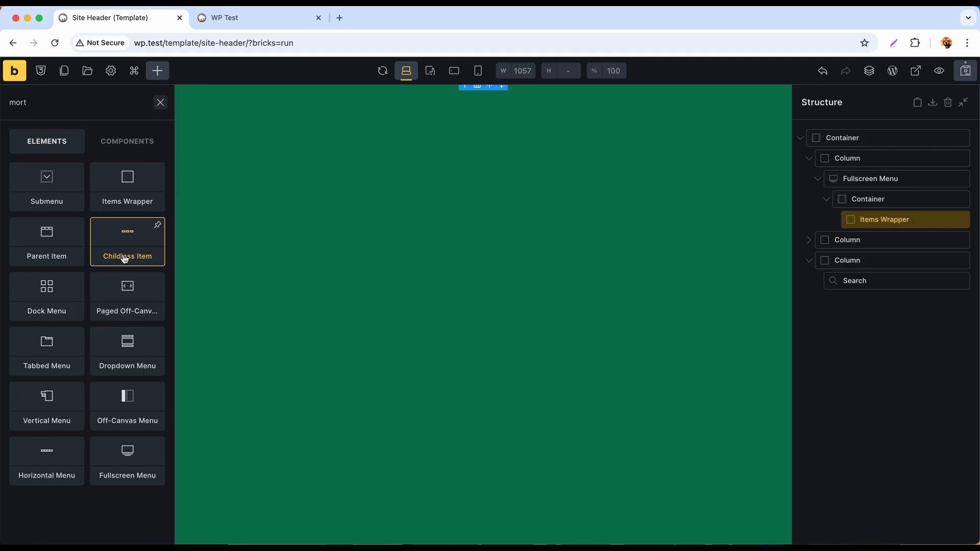
left_click(124, 259)
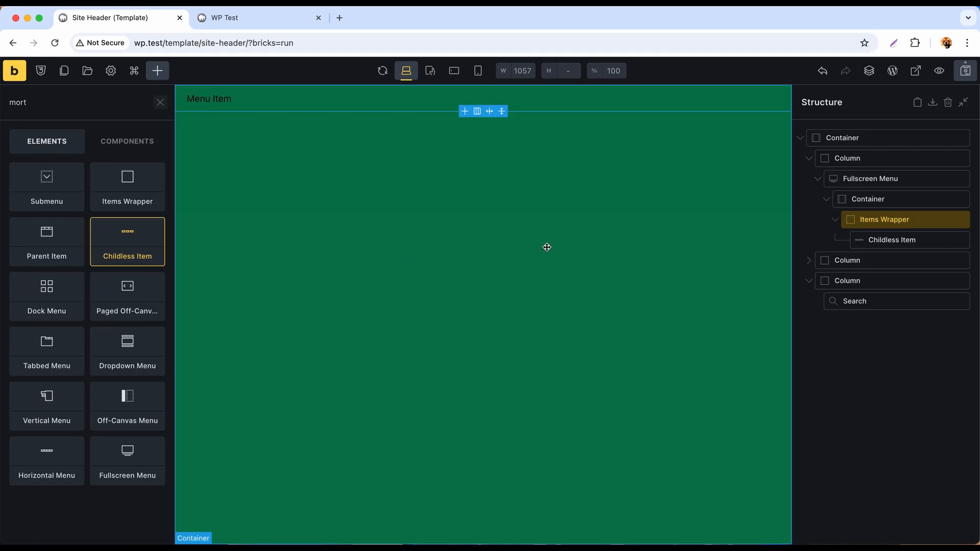
left_click(890, 239)
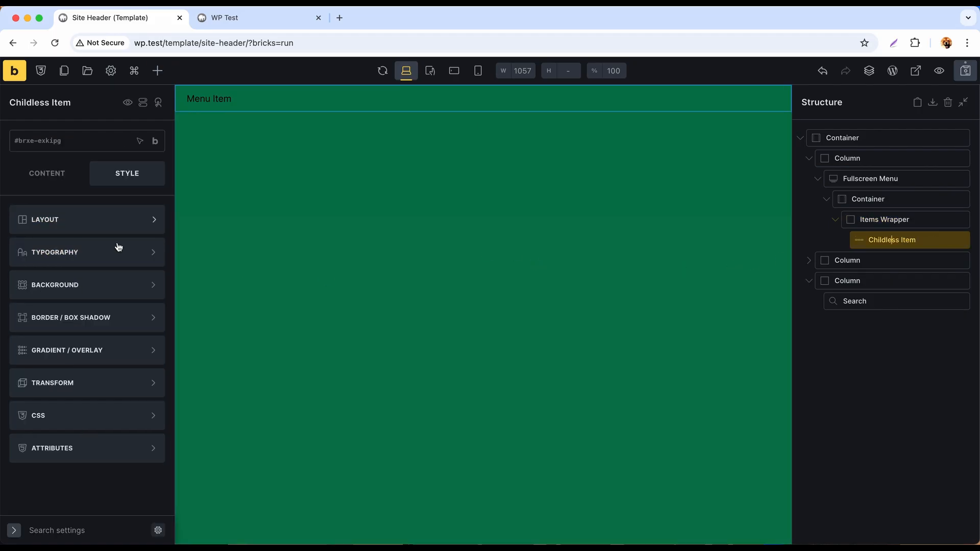
Give the Childless Item the round A-shaped app store icon from the Ionicons set
left_click(47, 173)
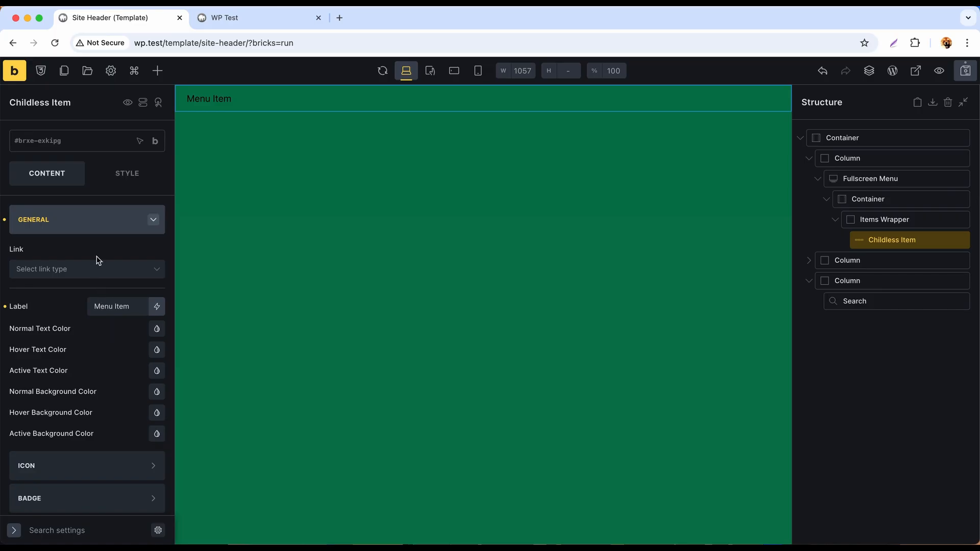
left_click(85, 462)
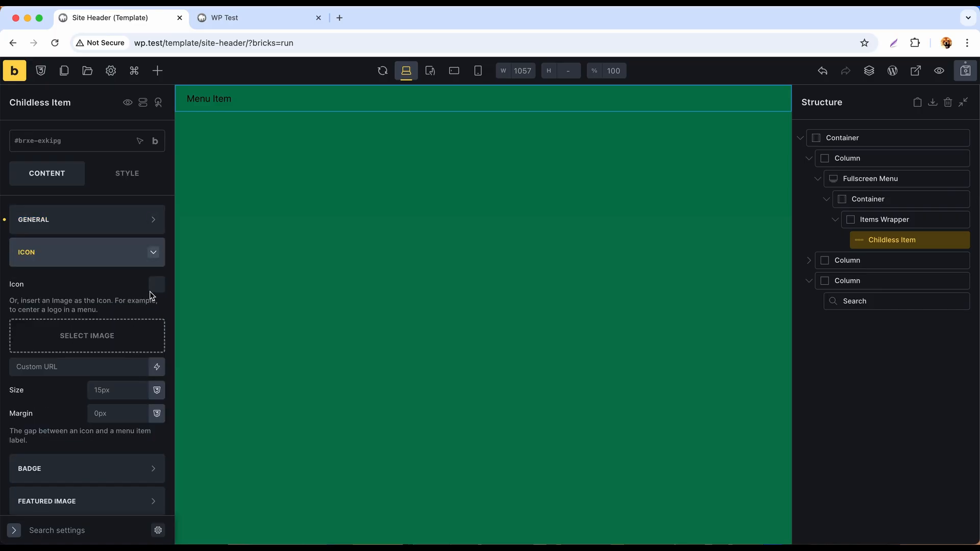
left_click(154, 290)
left_click(102, 316)
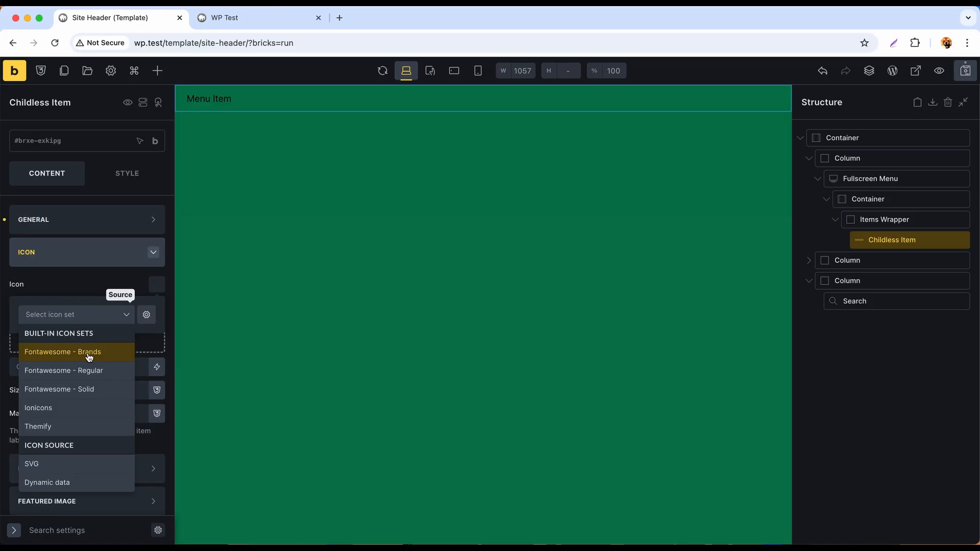
left_click(78, 408)
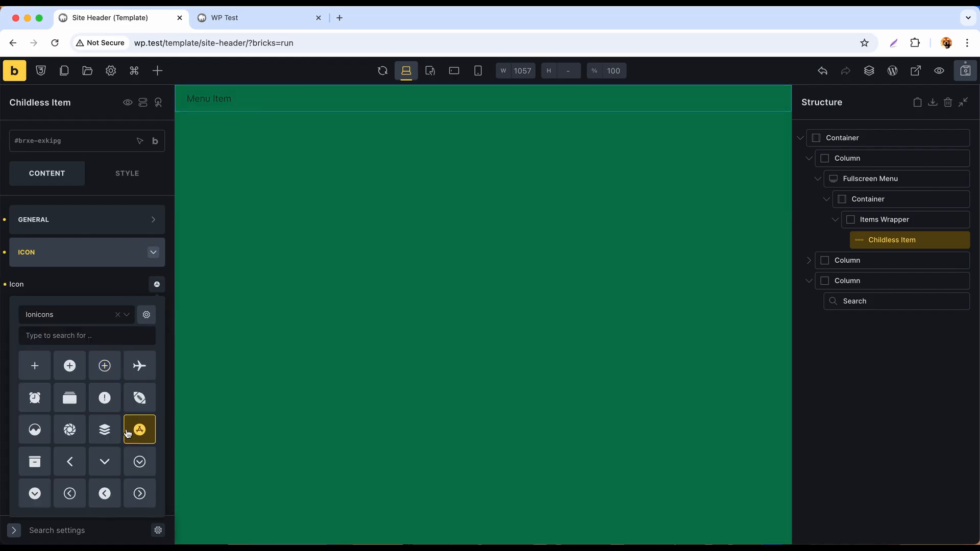
left_click(157, 286)
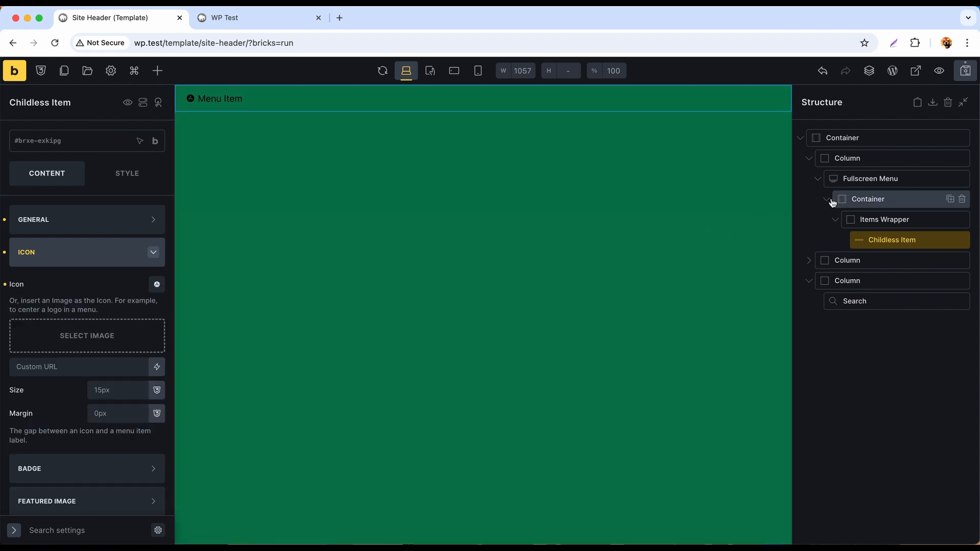
Set the typography font size of the Fullscreen Menu's top-level items to 22
left_click(877, 179)
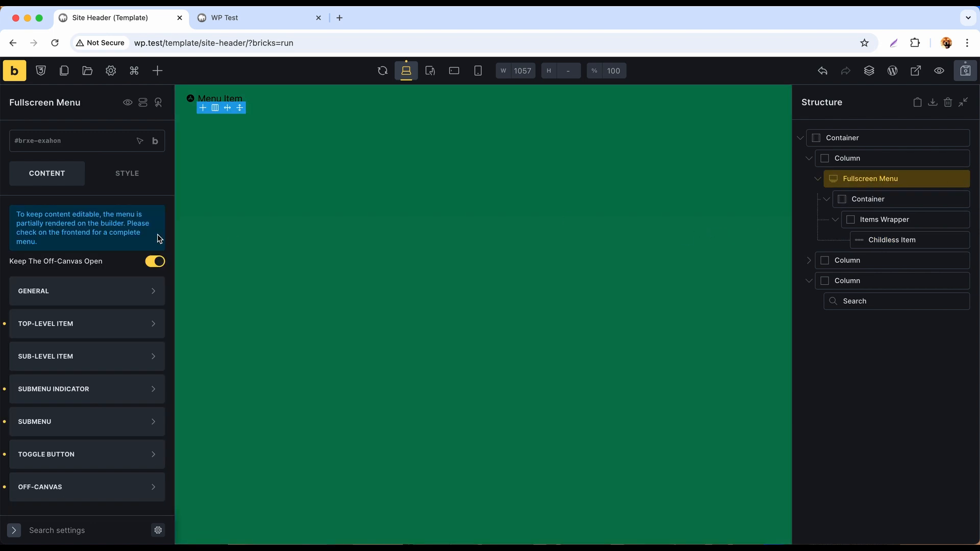
left_click(94, 328)
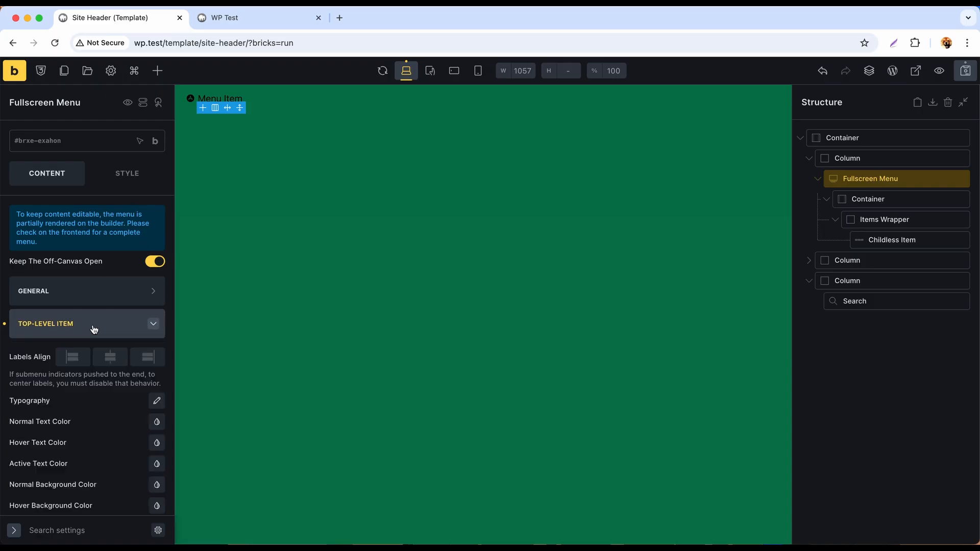
scroll(93, 327, "down", 3)
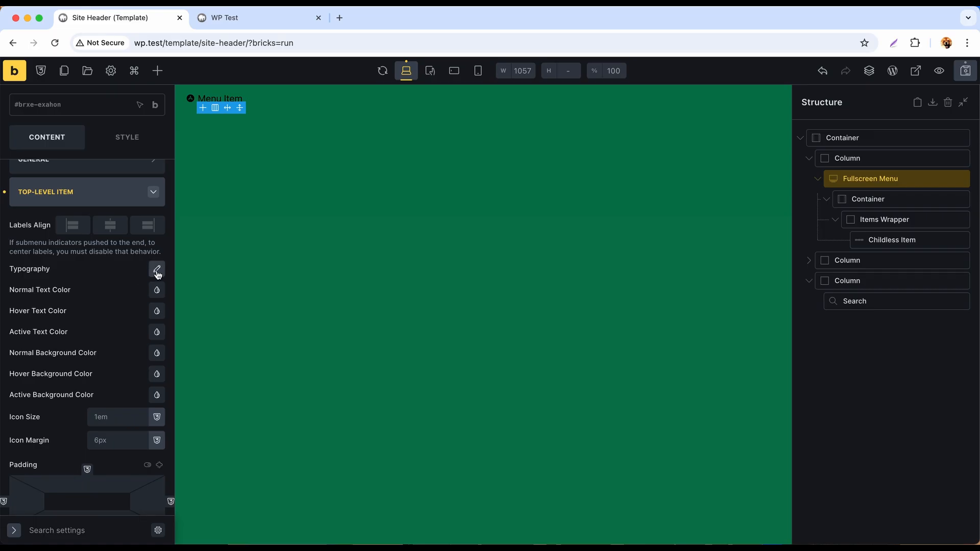
left_click(157, 271)
left_click(115, 296)
type("22")
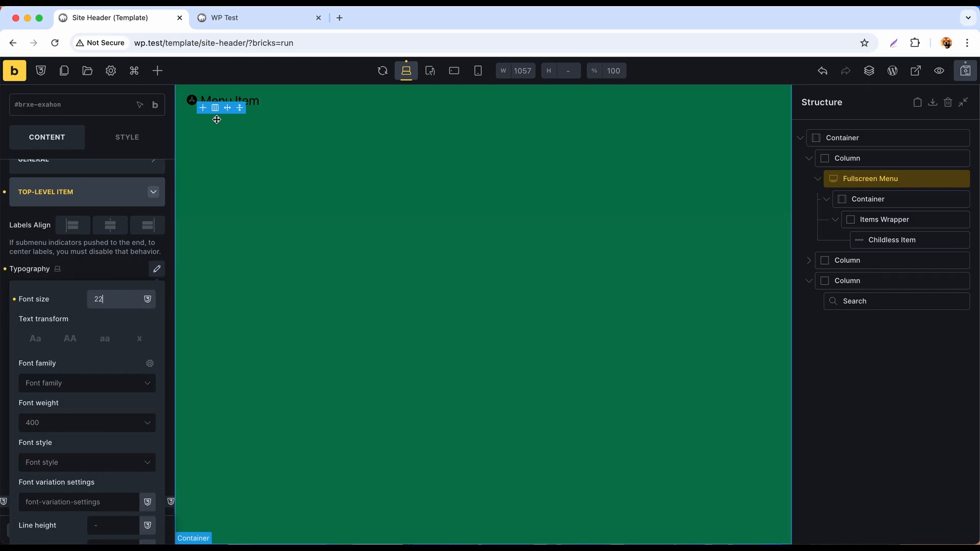
Align the content of the Container inside the Fullscreen Menu to the center of its main axis
left_click(876, 203)
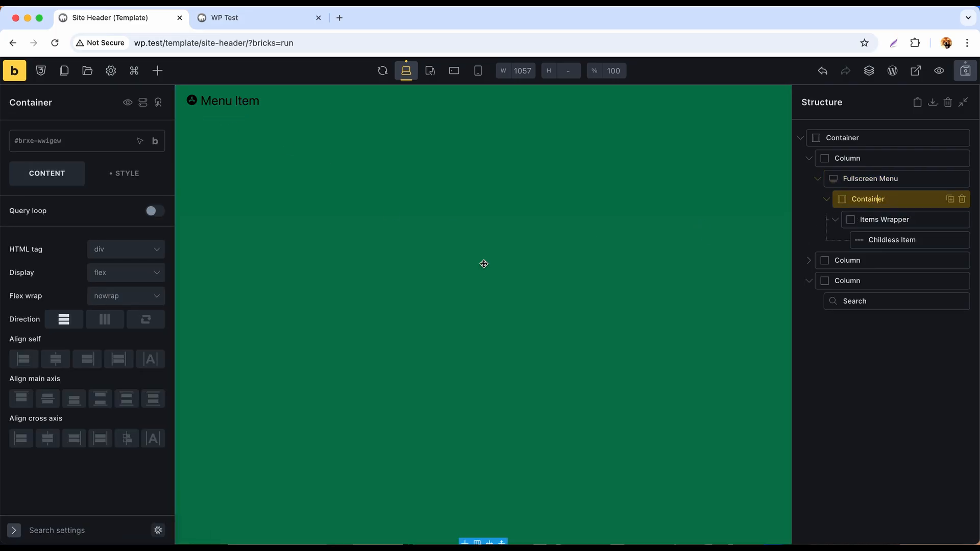
left_click(48, 398)
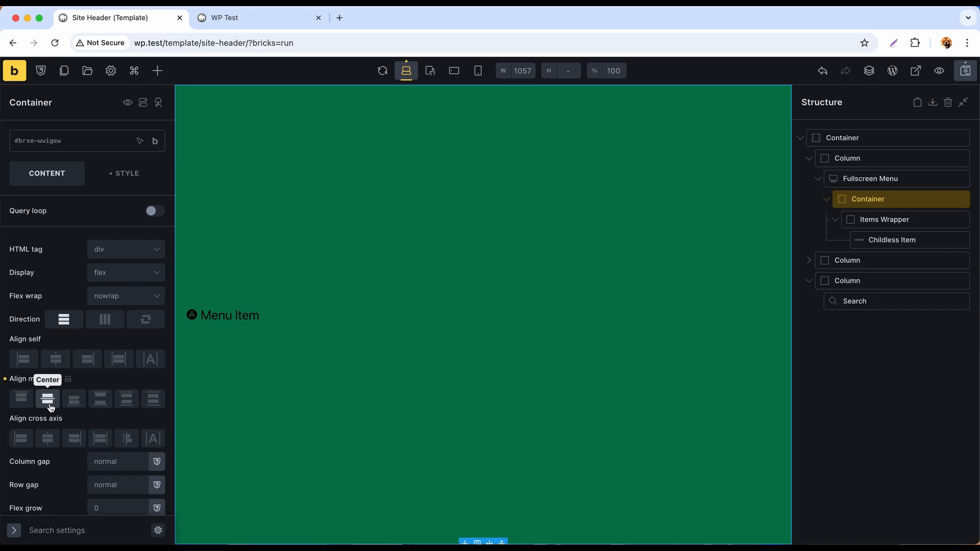
Set both the normal and hover text colors of the Fullscreen Menu's top-level items to #fff
left_click(837, 180)
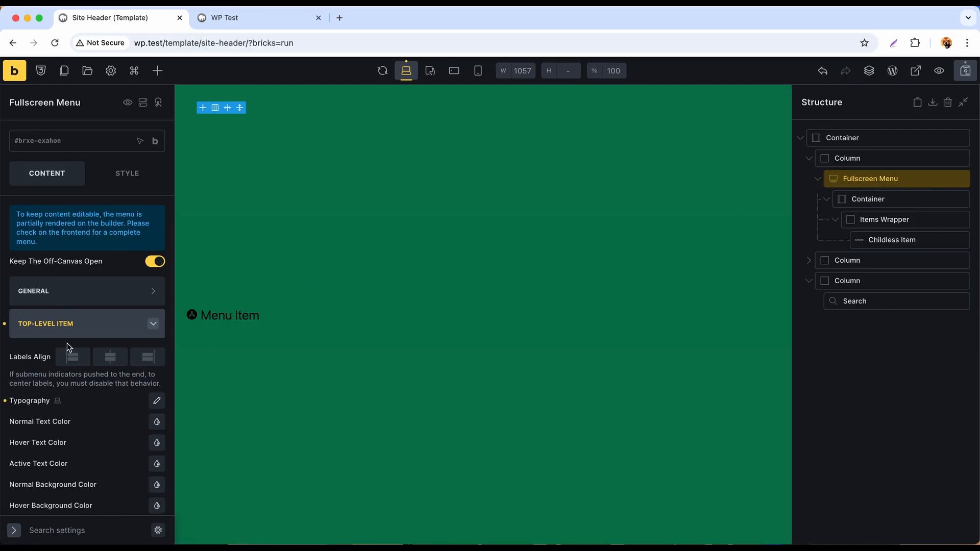
scroll(66, 343, "down", 5)
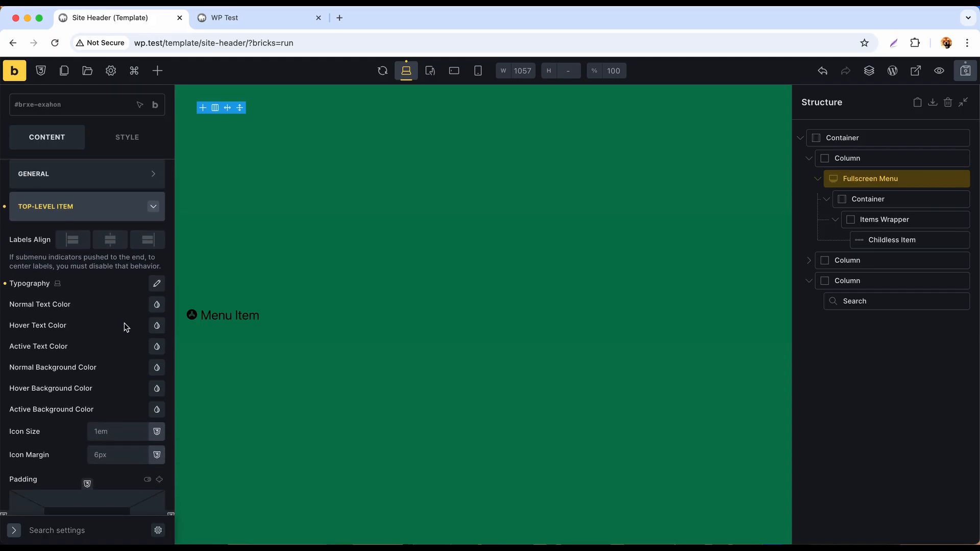
scroll(124, 323, "down", 1)
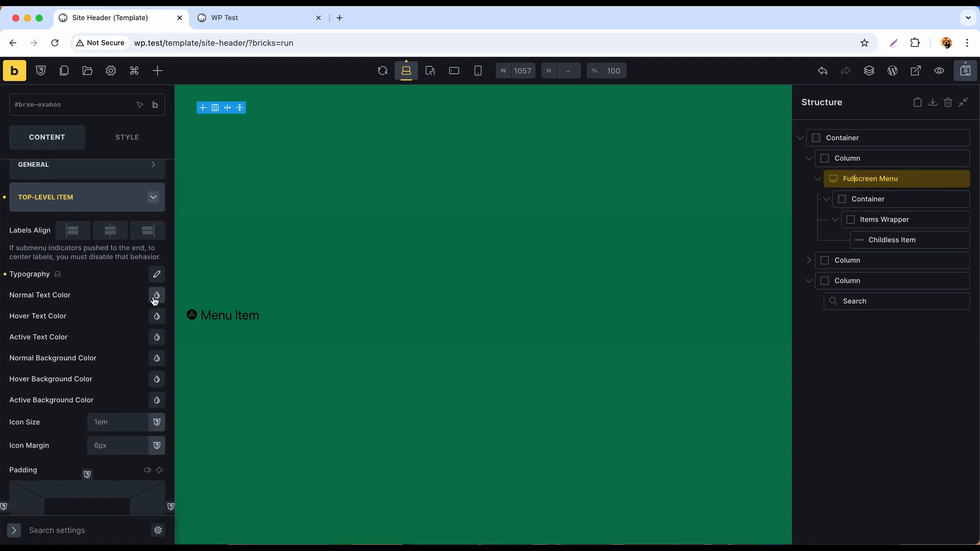
left_click(155, 296)
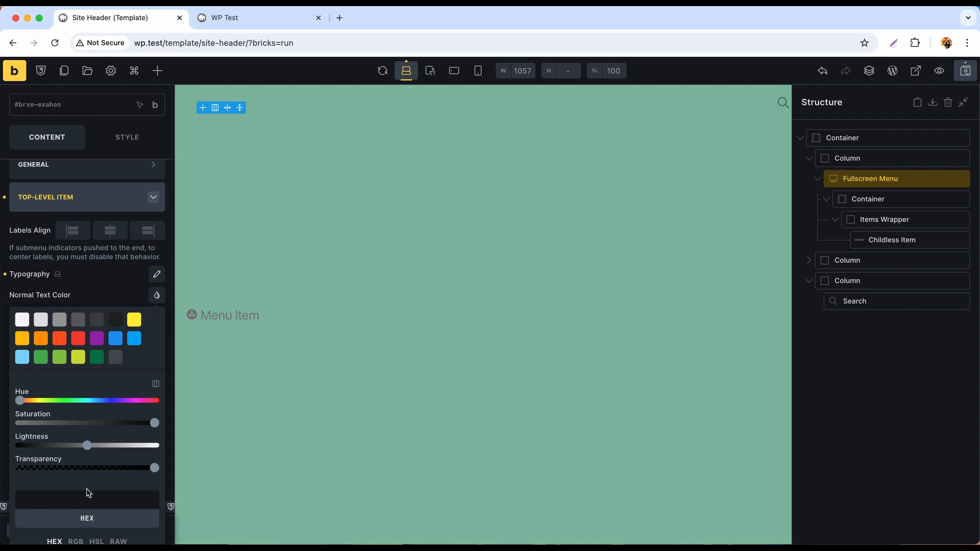
left_click(87, 495)
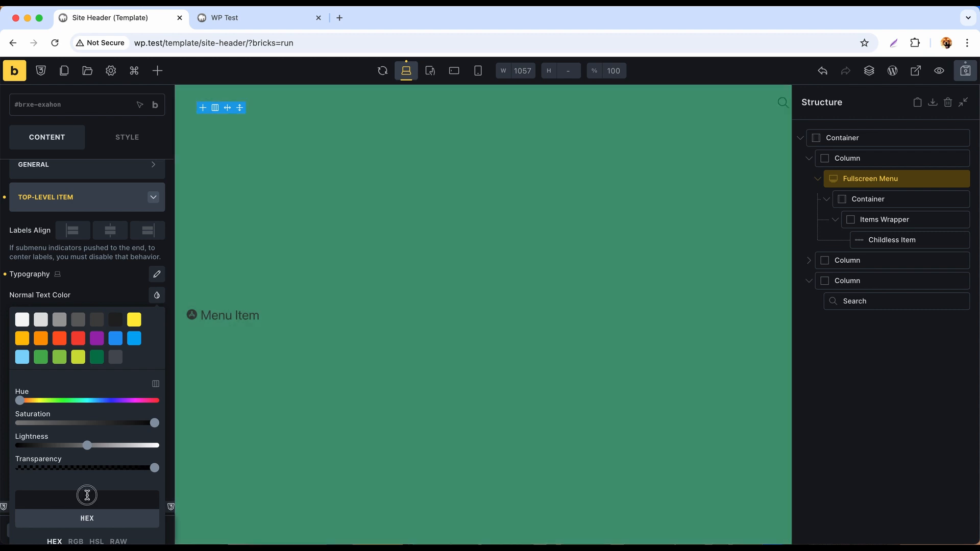
type("#fff")
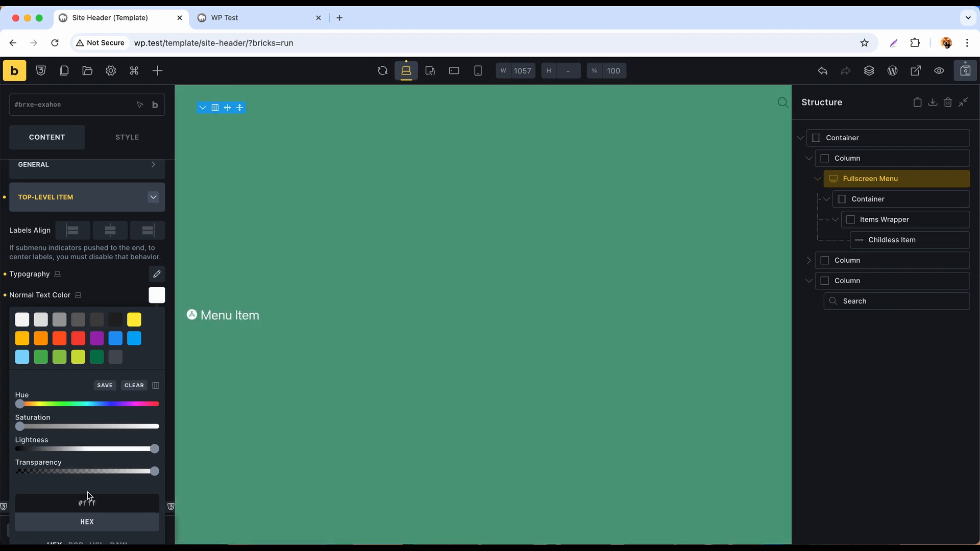
left_click(156, 295)
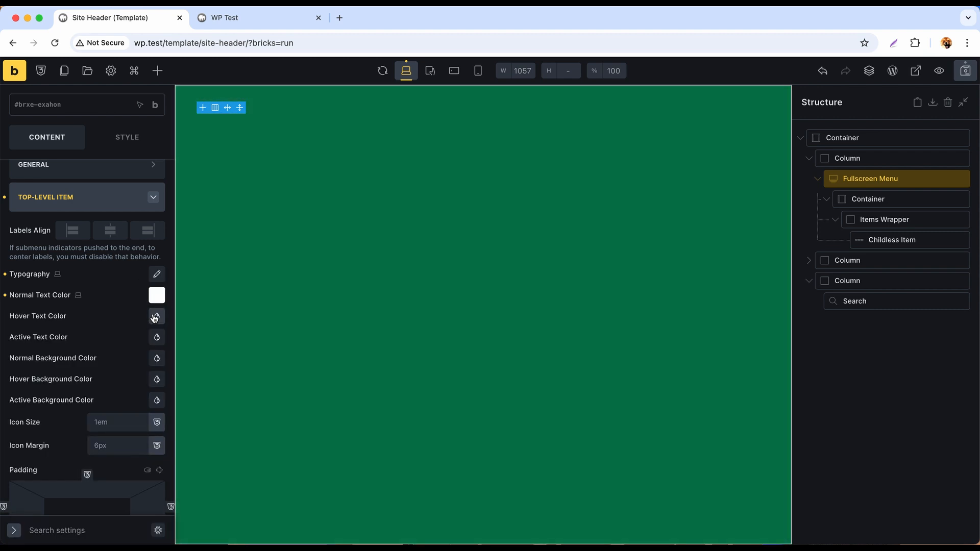
left_click(157, 316)
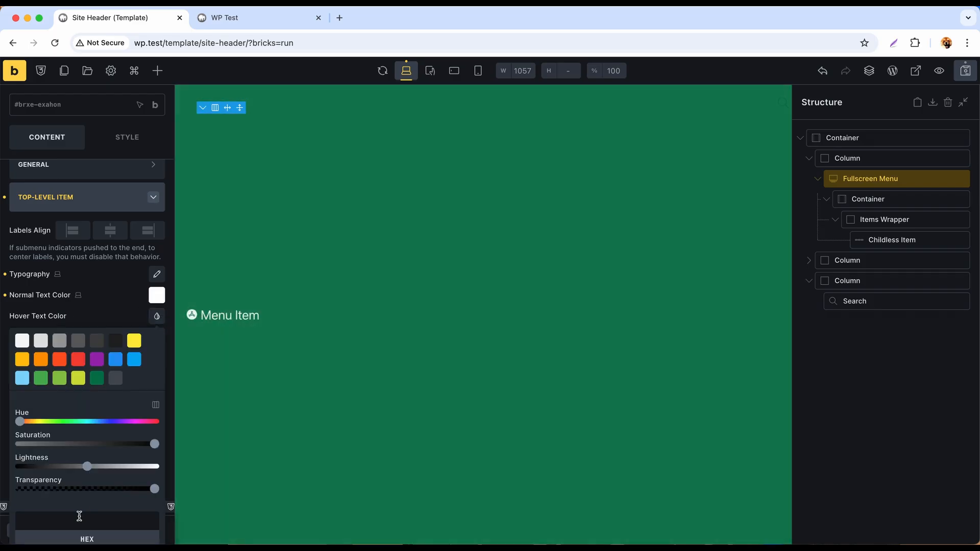
type("#fff")
left_click(156, 315)
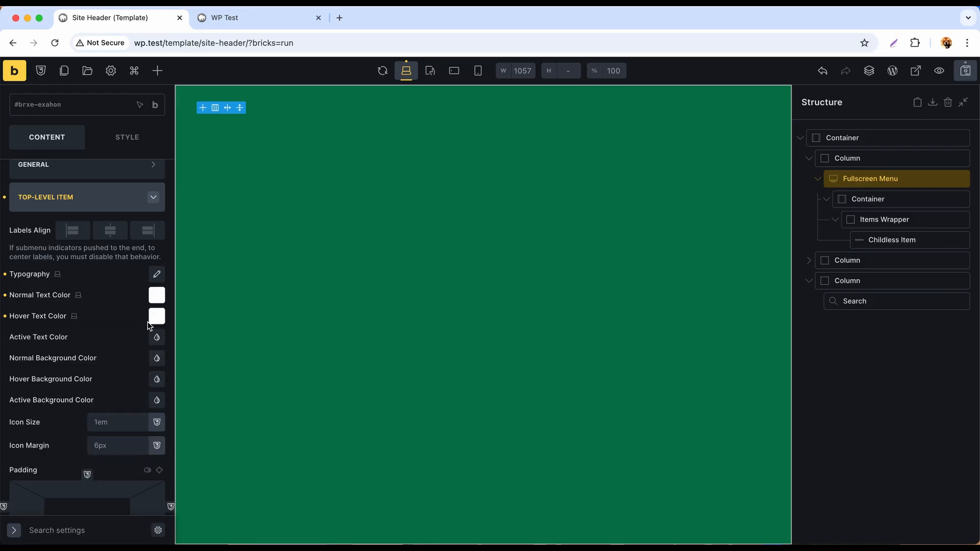
Set the top-level items' icon size to 26px and icon margin to 30
scroll(128, 334, "down", 2)
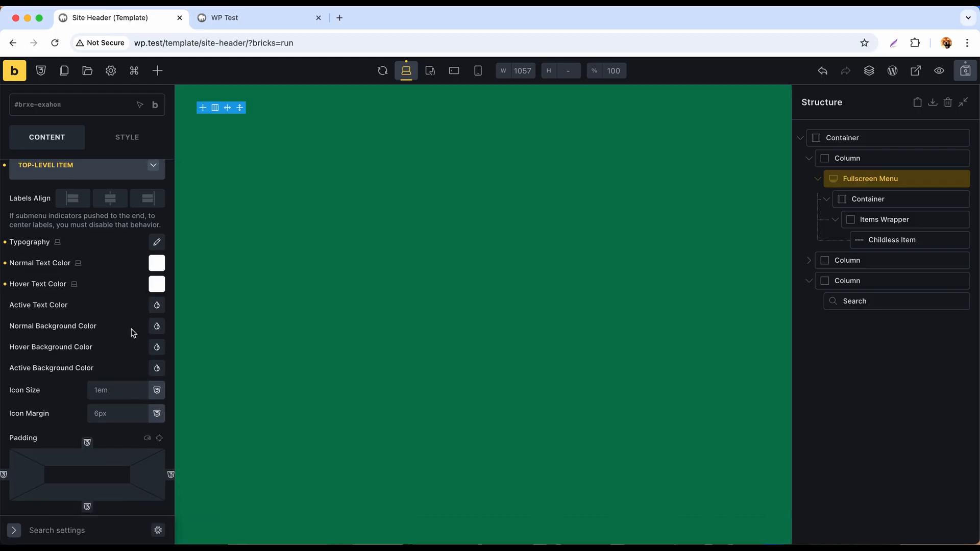
scroll(133, 333, "down", 2)
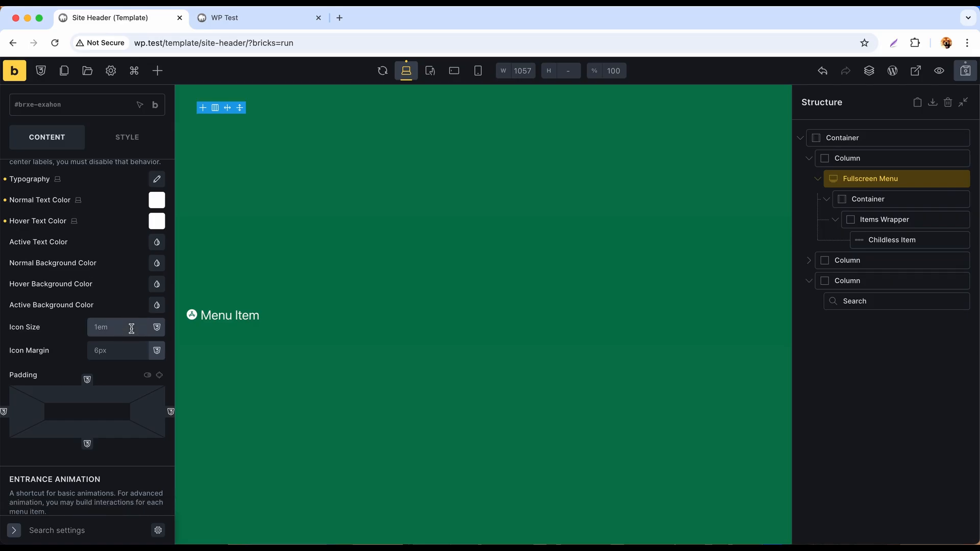
type("26")
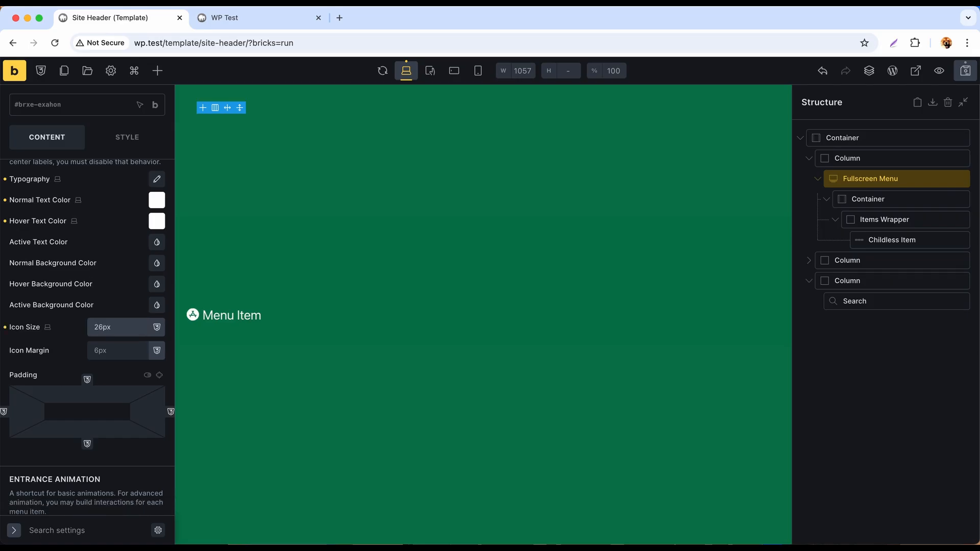
left_click(124, 351)
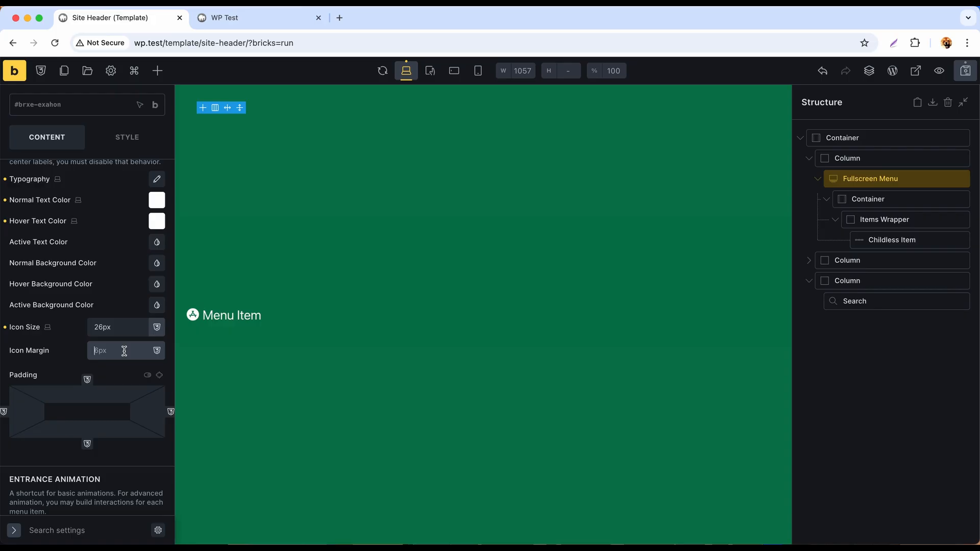
type("30")
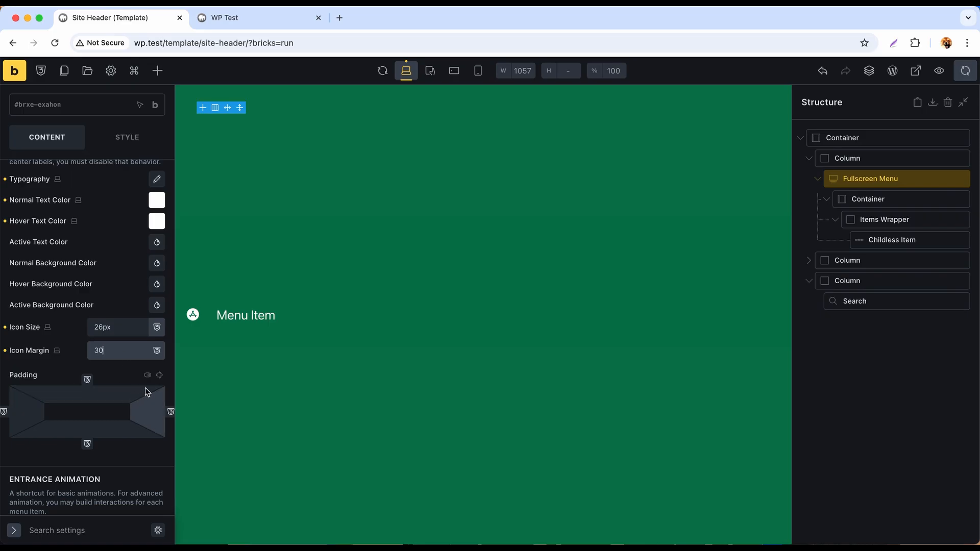
Link opposite padding sides for the top-level items and set the left and right padding to 0
left_click(159, 374)
left_click(148, 403)
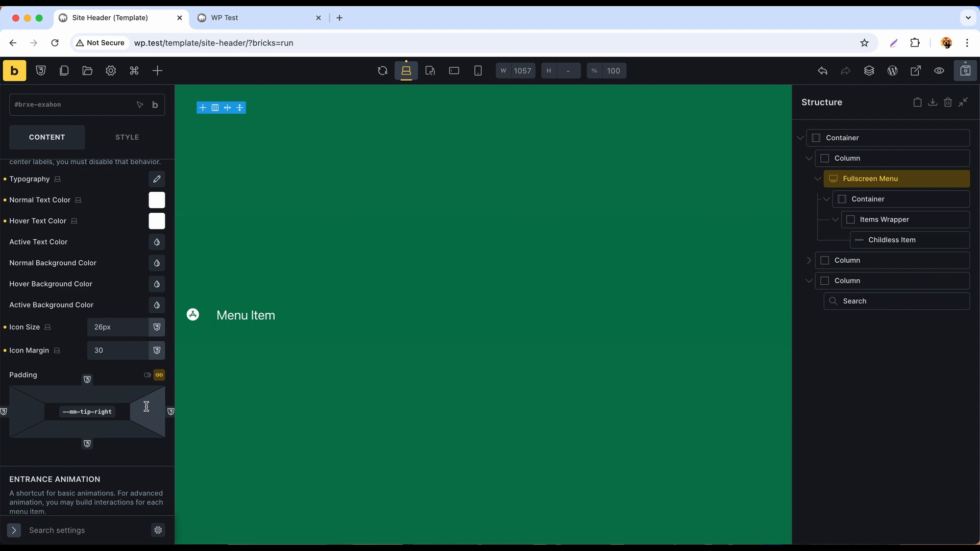
type("0")
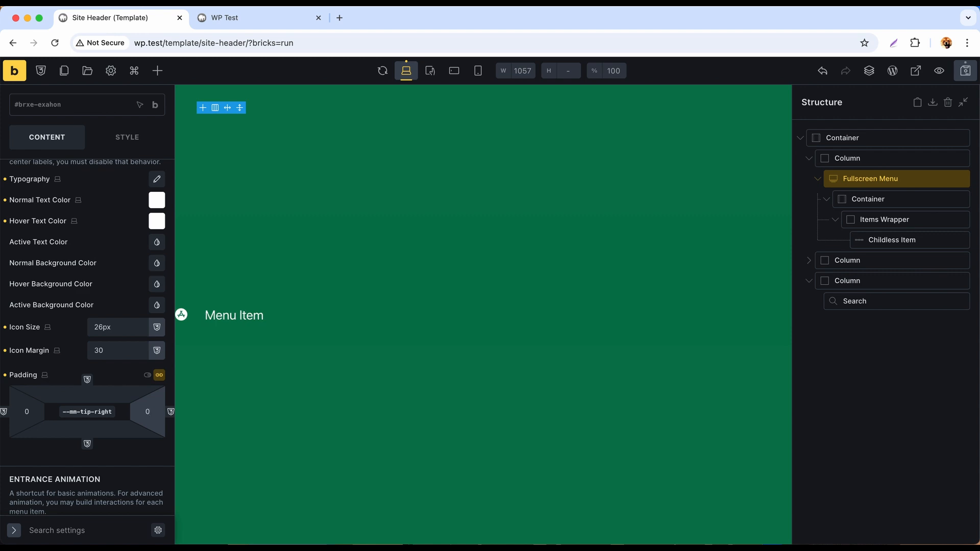
Set the padding of the Container inside the Fullscreen Menu to 30 on all four linked sides
left_click(885, 202)
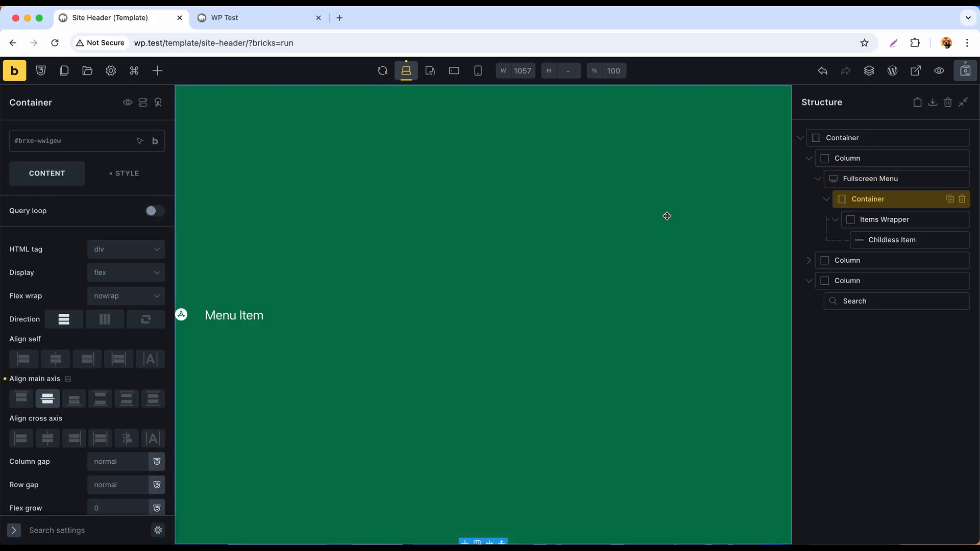
left_click(139, 181)
left_click(125, 222)
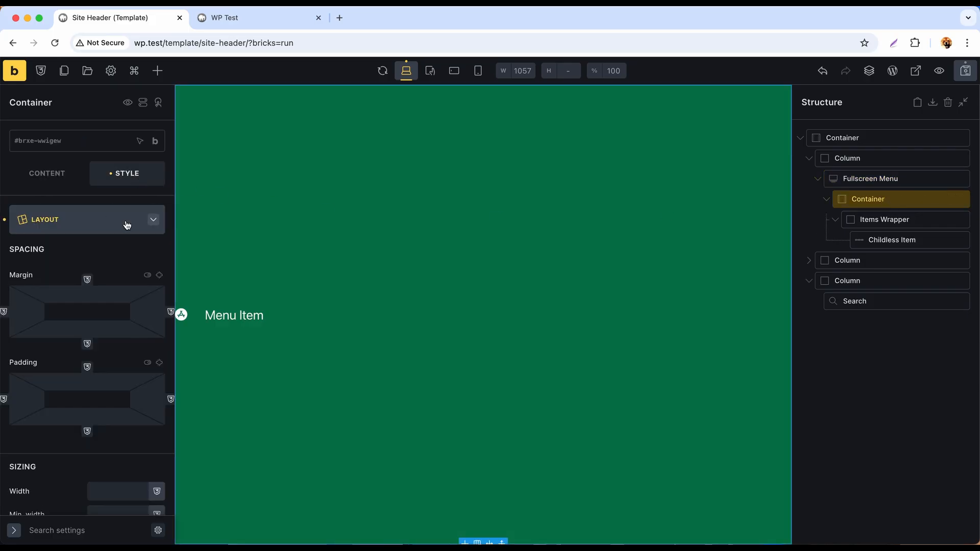
left_click(160, 364)
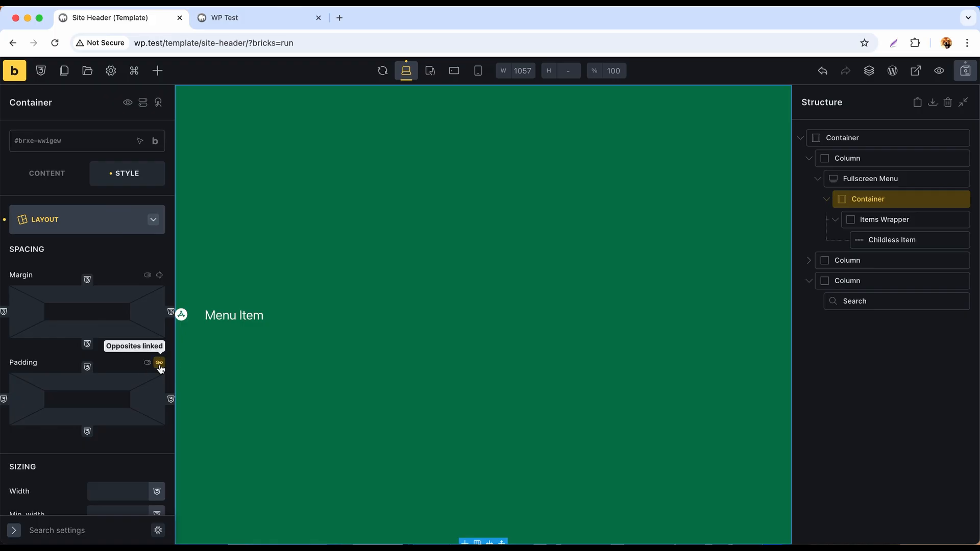
left_click(160, 366)
left_click(146, 396)
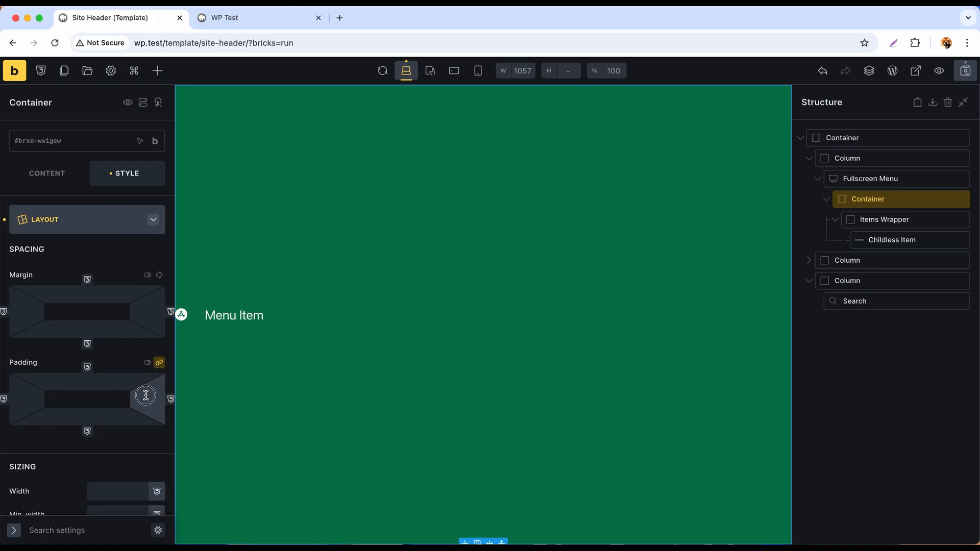
type("30")
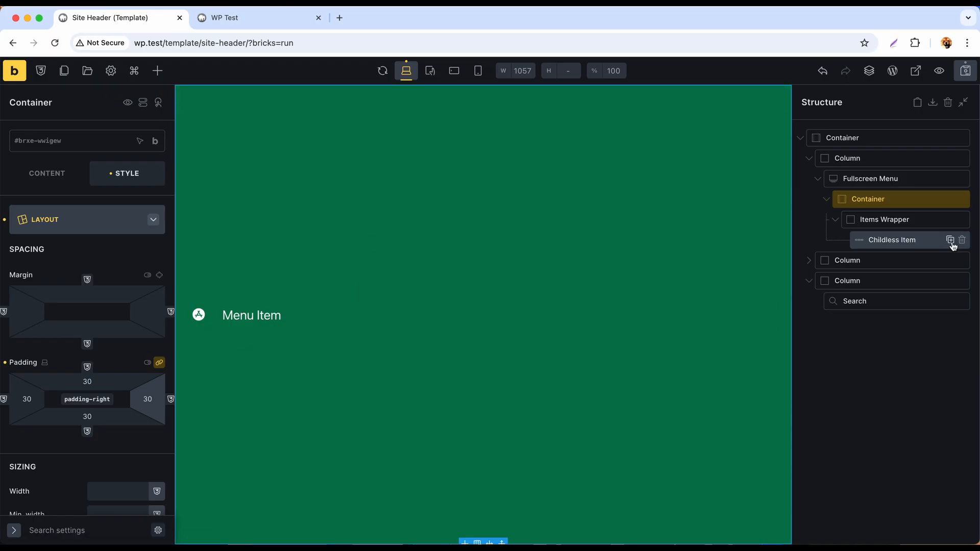
Duplicate the Childless Item seven times within the Items Wrapper and save the template
left_click(950, 241)
left_click(951, 241)
left_click(950, 241)
left_click(950, 240)
left_click(950, 241)
left_click(950, 241)
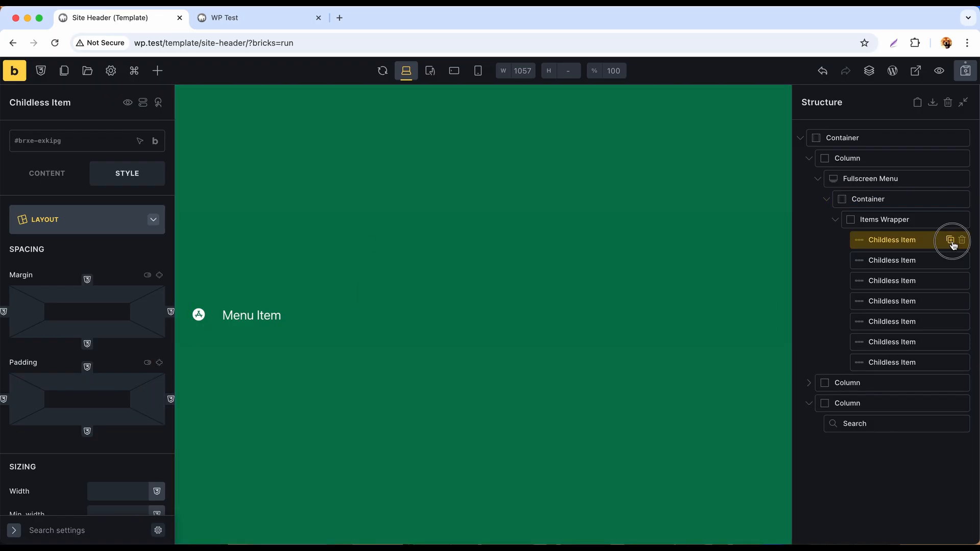
left_click(950, 241)
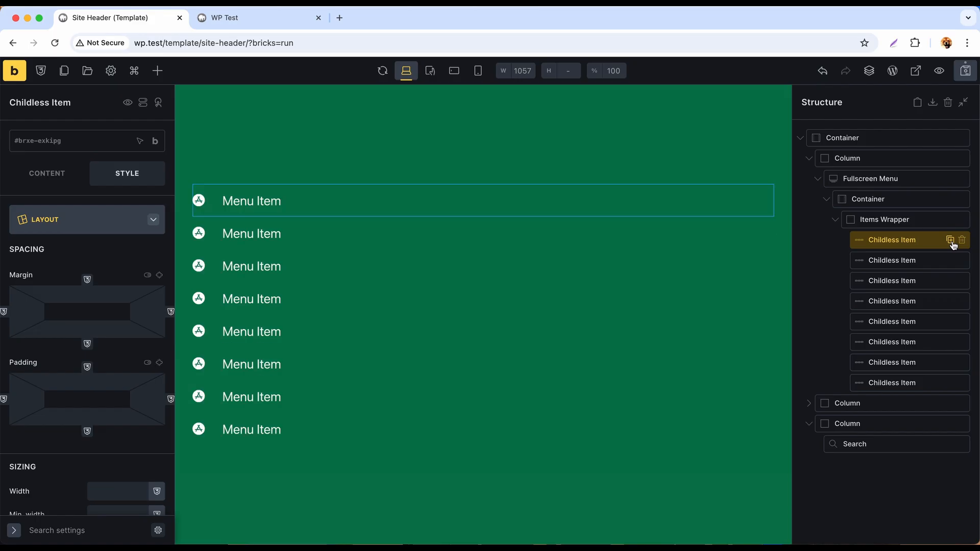
left_click(966, 73)
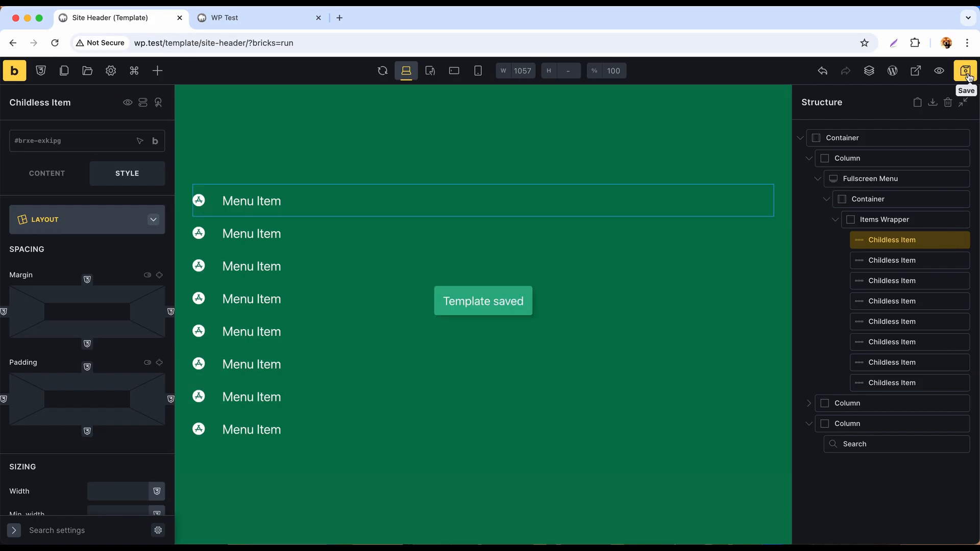
Reload the live WP Test page and open the off-canvas menu to check the eight menu items
left_click(245, 17)
left_click(55, 44)
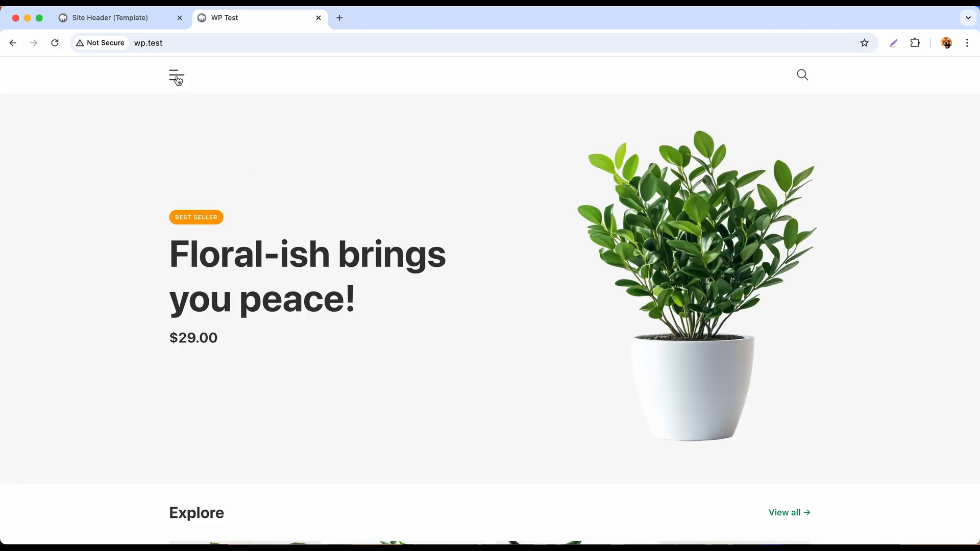
left_click(176, 76)
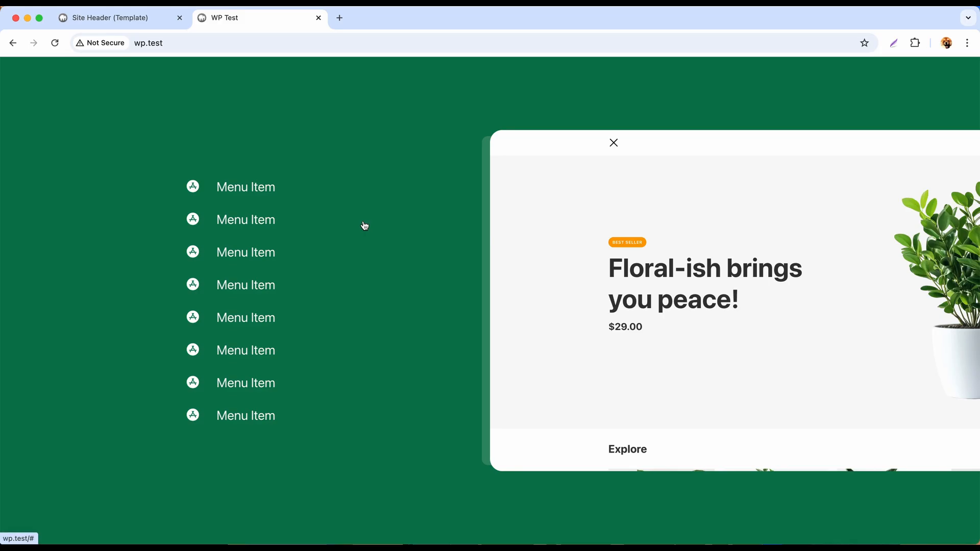
Back in the Site Header template, set the Fullscreen Menu's display to none at the desktop breakpoint
left_click(161, 19)
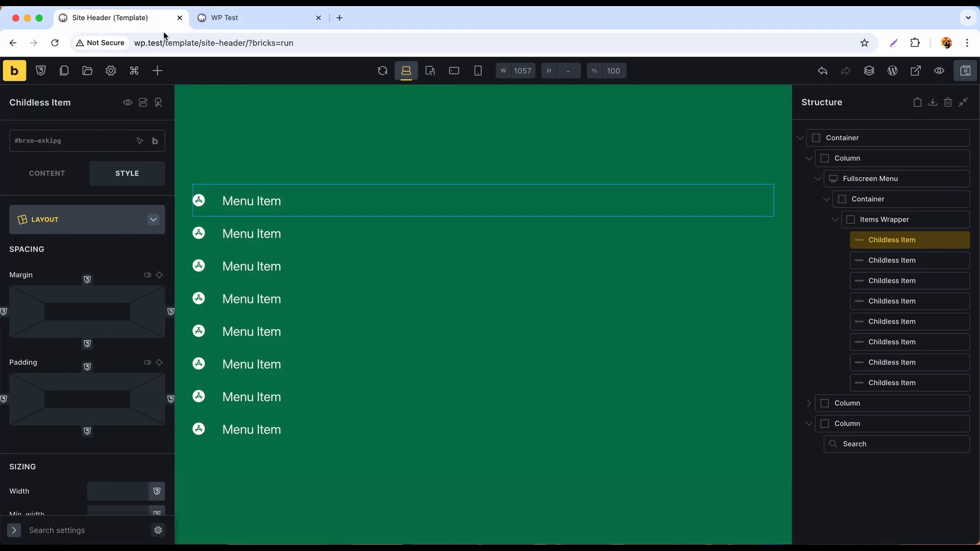
left_click(870, 182)
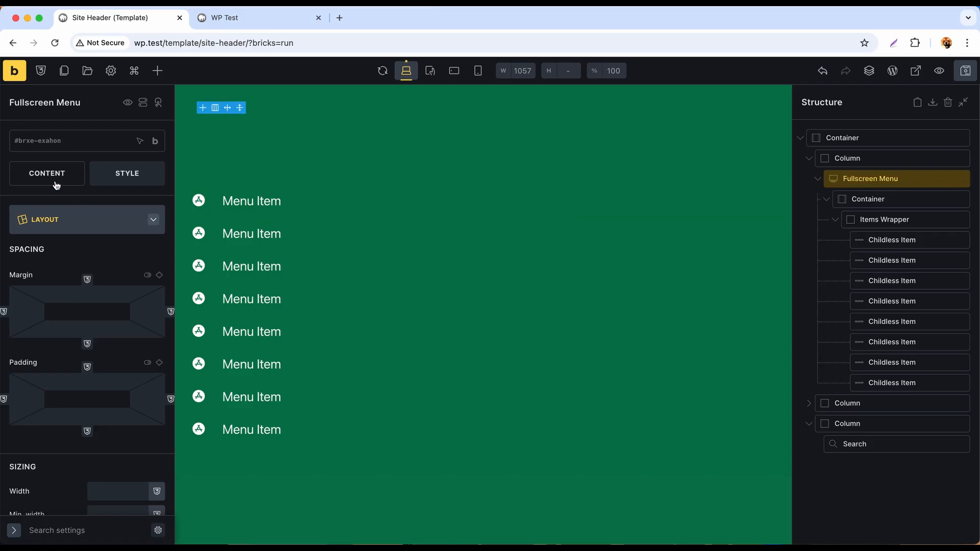
scroll(130, 329, "down", 8)
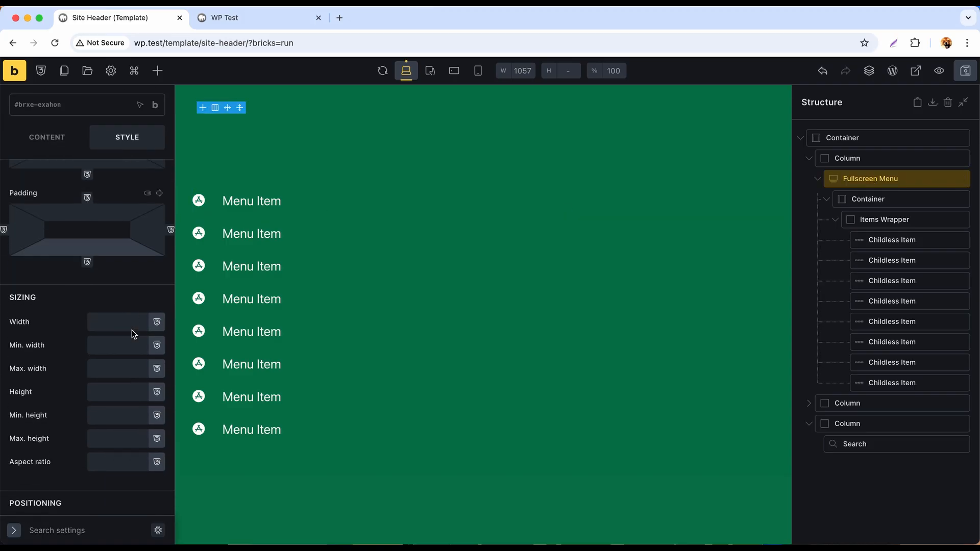
scroll(132, 332, "down", 8)
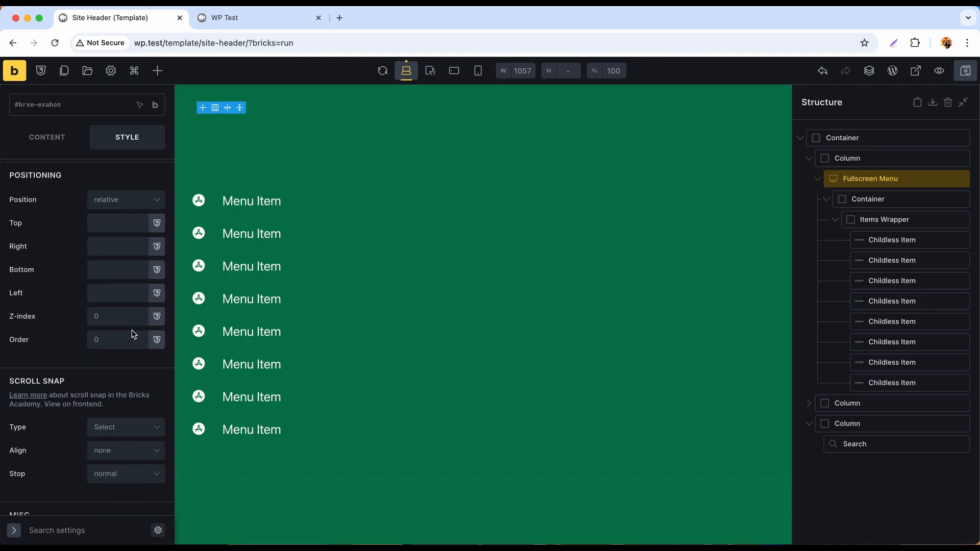
scroll(132, 330, "down", 3)
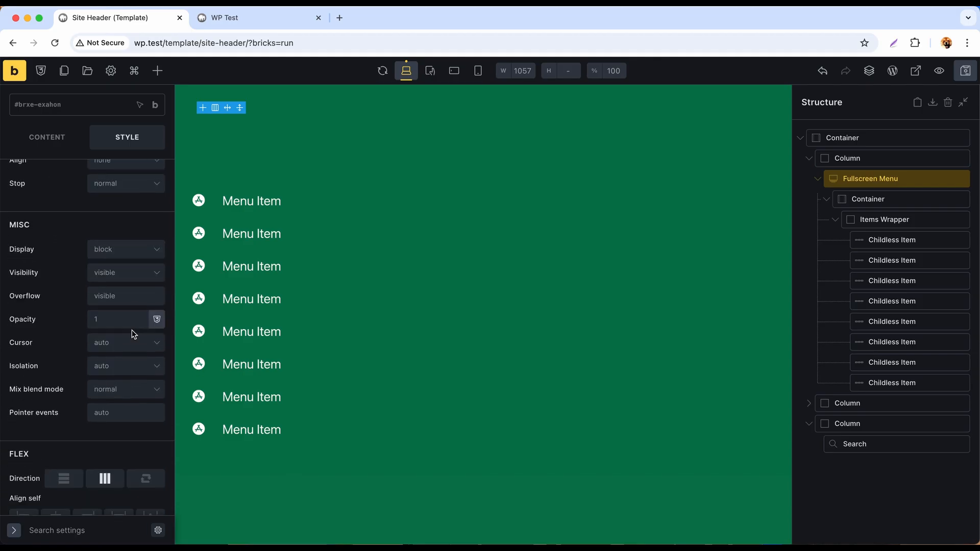
left_click(123, 255)
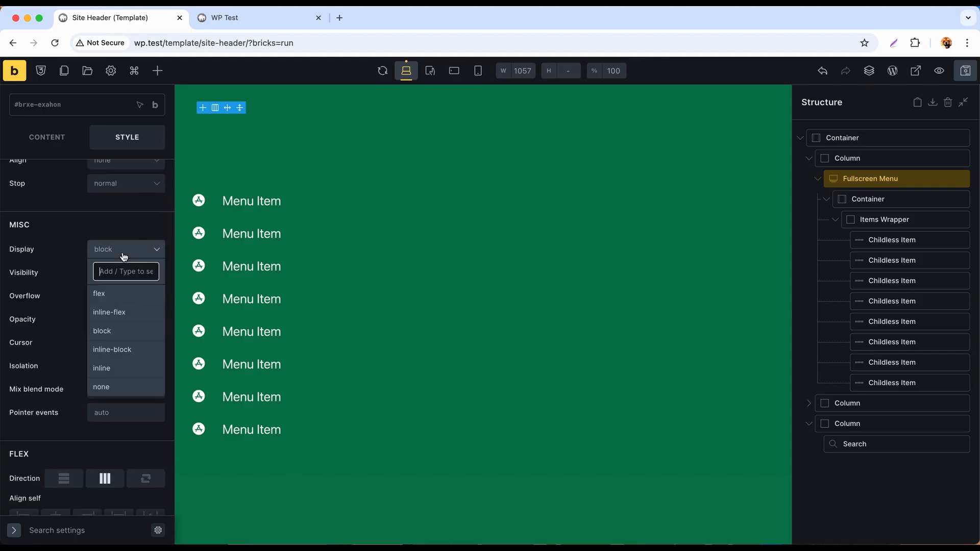
left_click(120, 388)
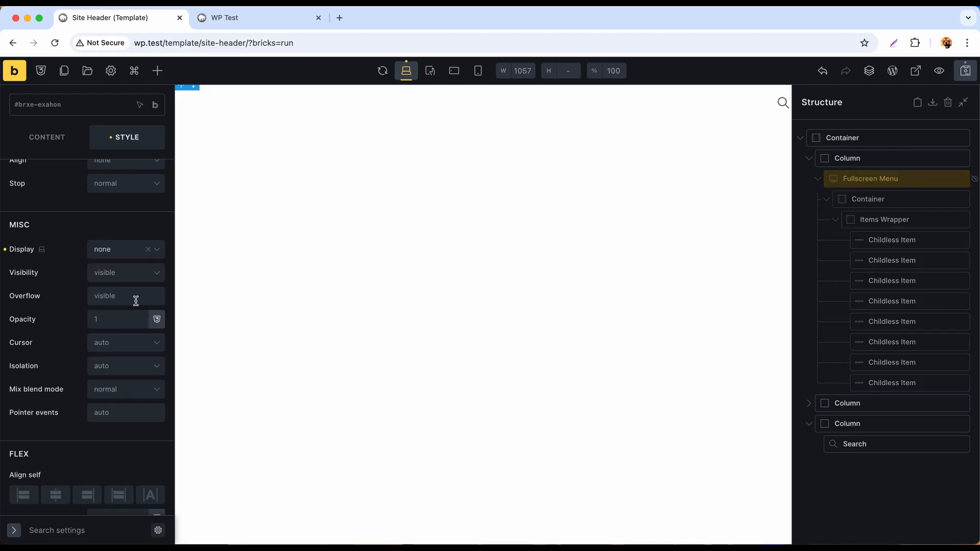
Set the Fullscreen Menu's display to block at the mobile portrait breakpoint and save the template
left_click(477, 71)
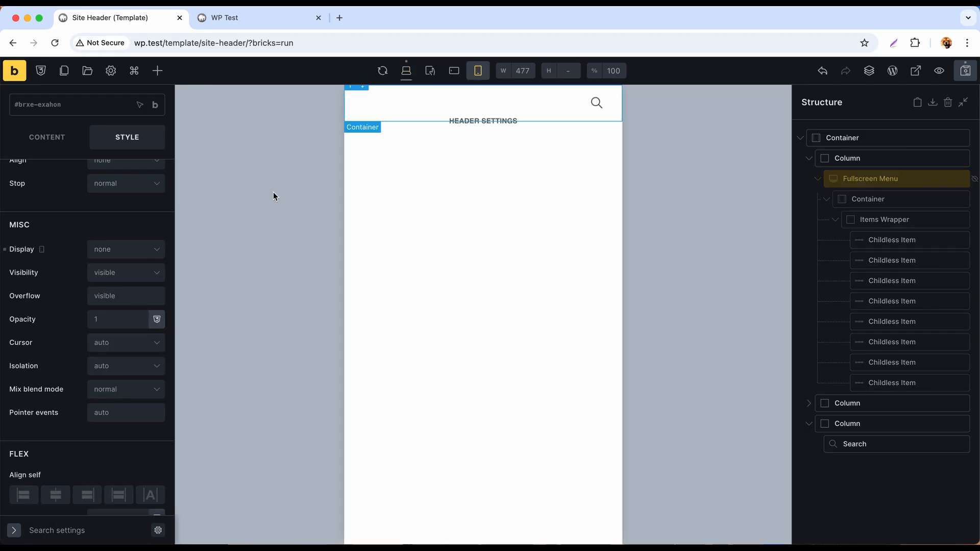
left_click(130, 250)
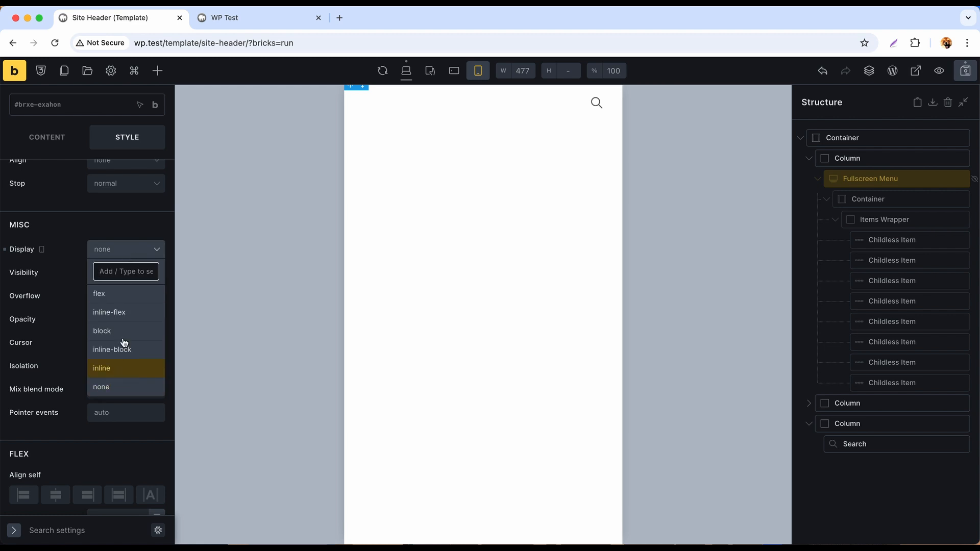
left_click(128, 332)
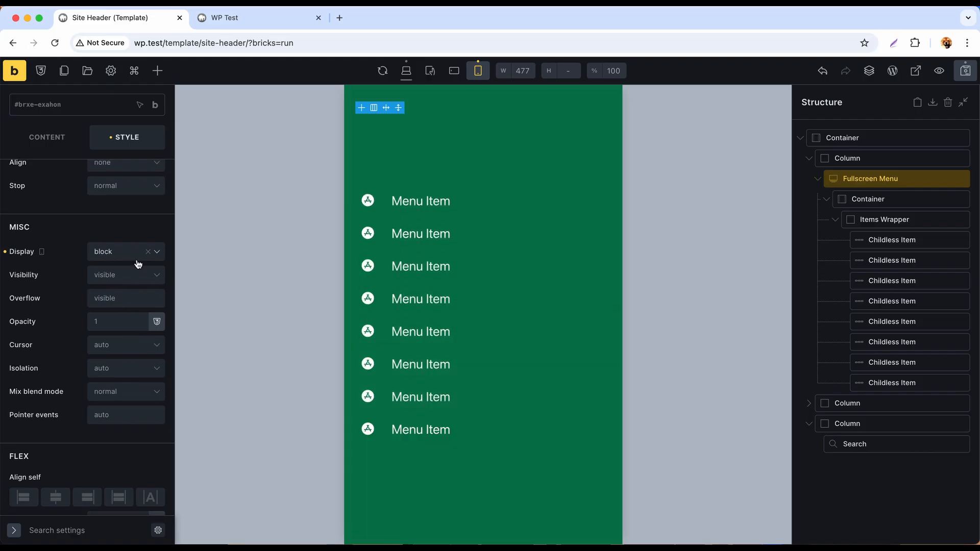
left_click(965, 72)
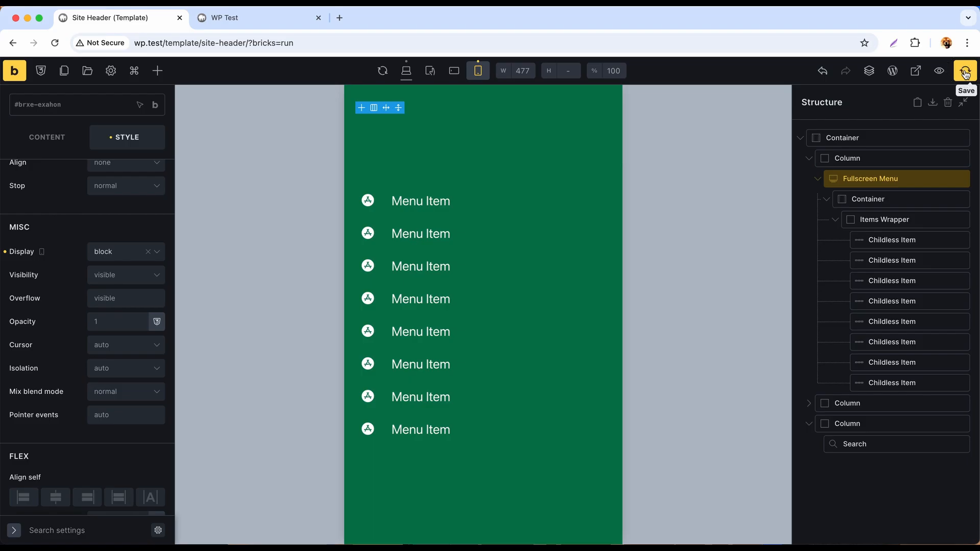
Preview the live WP Test page in developer tools as iPhone 14 Pro Max, reload it and open the menu
left_click(280, 20)
right_click(424, 104)
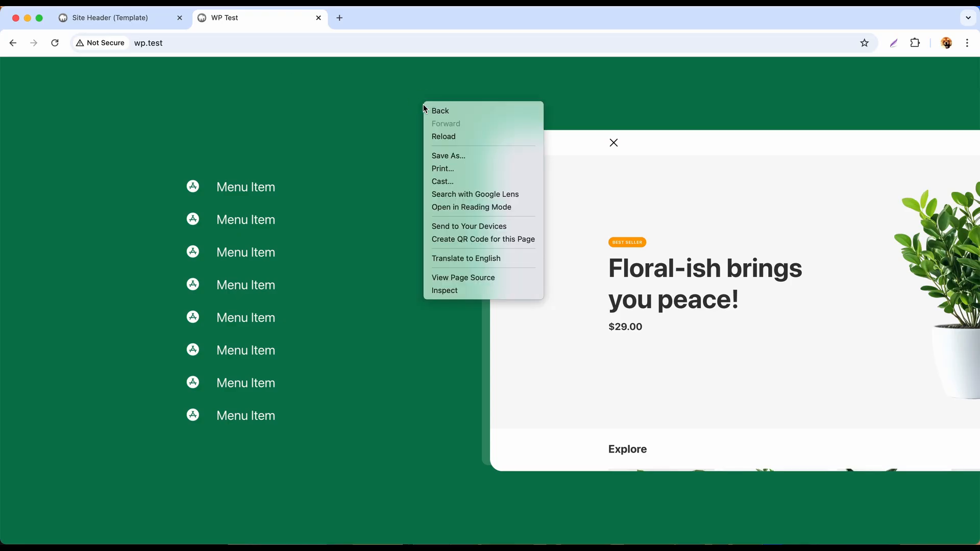
left_click(455, 289)
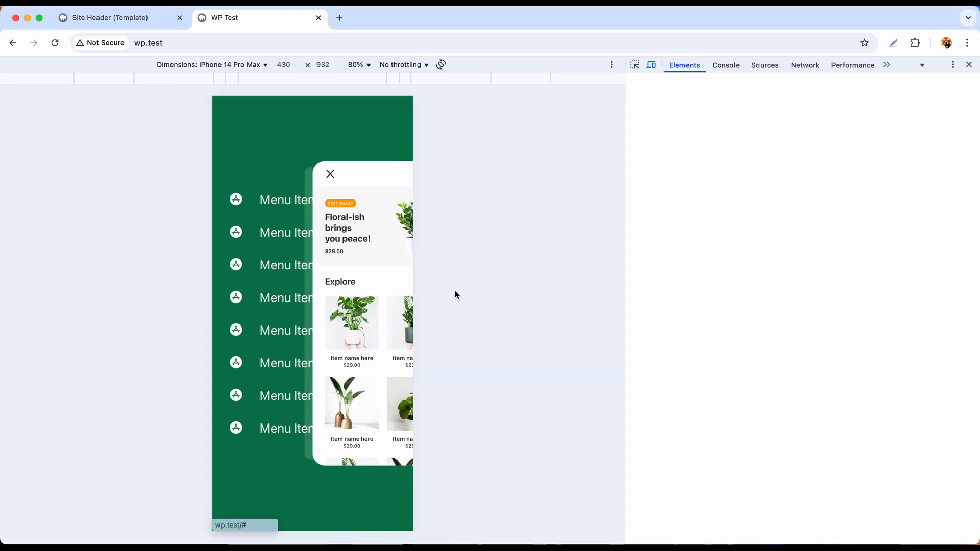
left_click(725, 65)
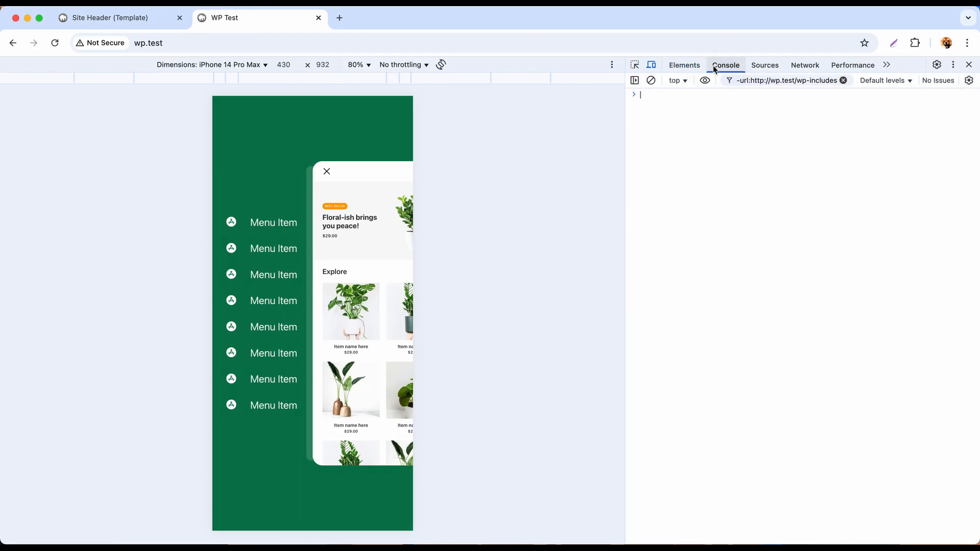
left_click(265, 66)
left_click(309, 132)
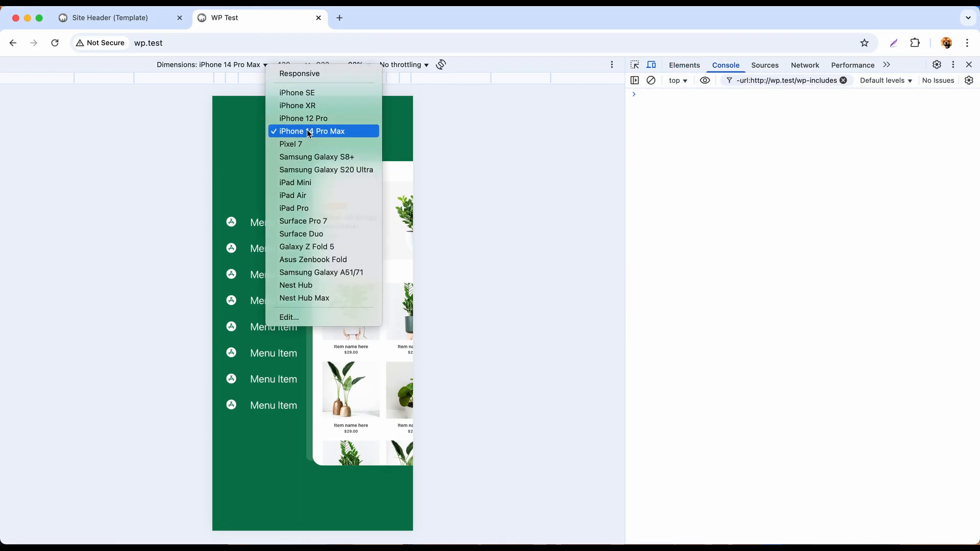
left_click(55, 43)
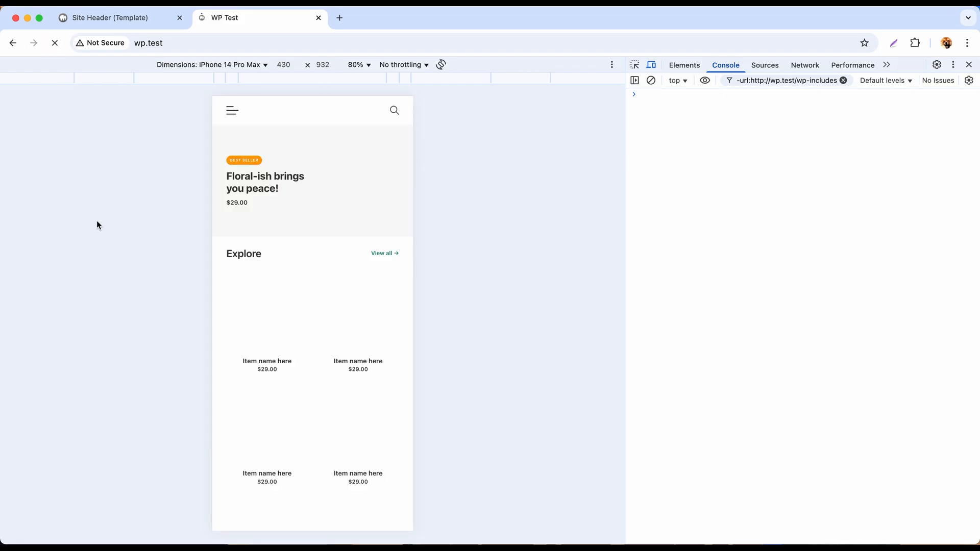
left_click(230, 110)
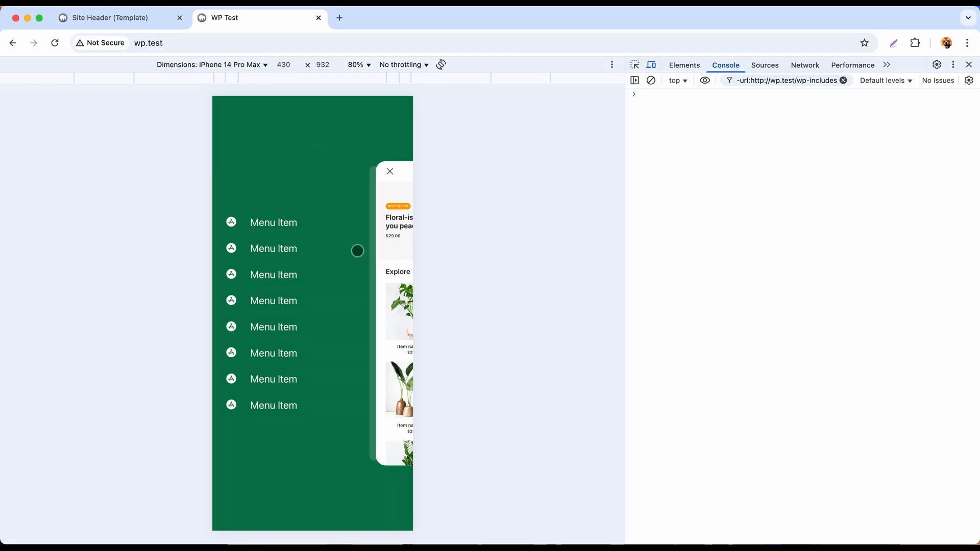
In the Site Header template, link opposite padding sides for the mobile top-level items, set top and bottom to 22, and save
left_click(132, 19)
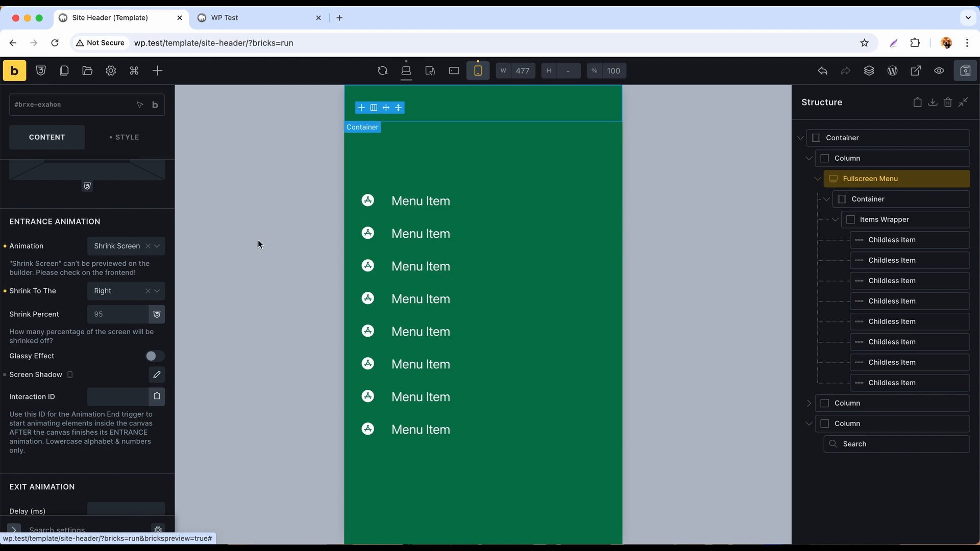
scroll(113, 250, "up", 10)
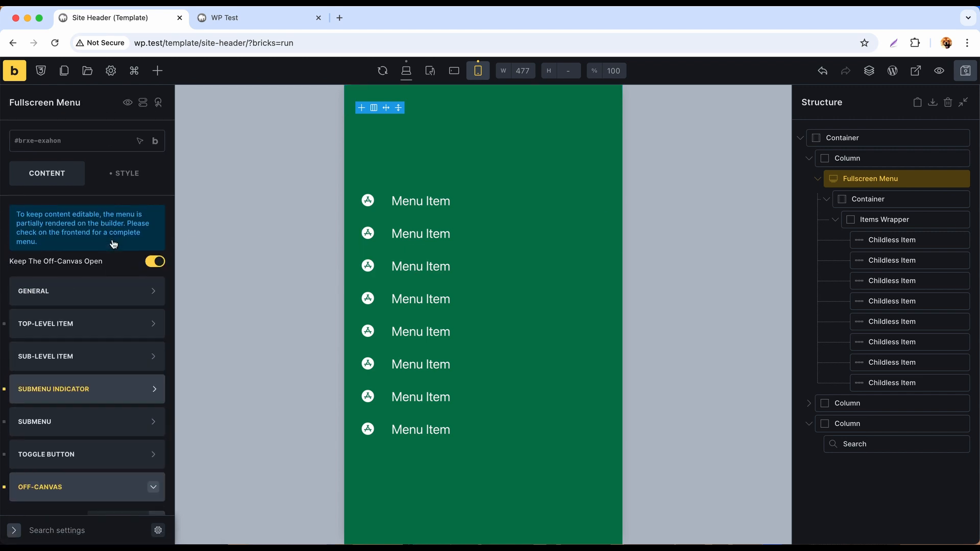
left_click(105, 323)
scroll(107, 323, "down", 5)
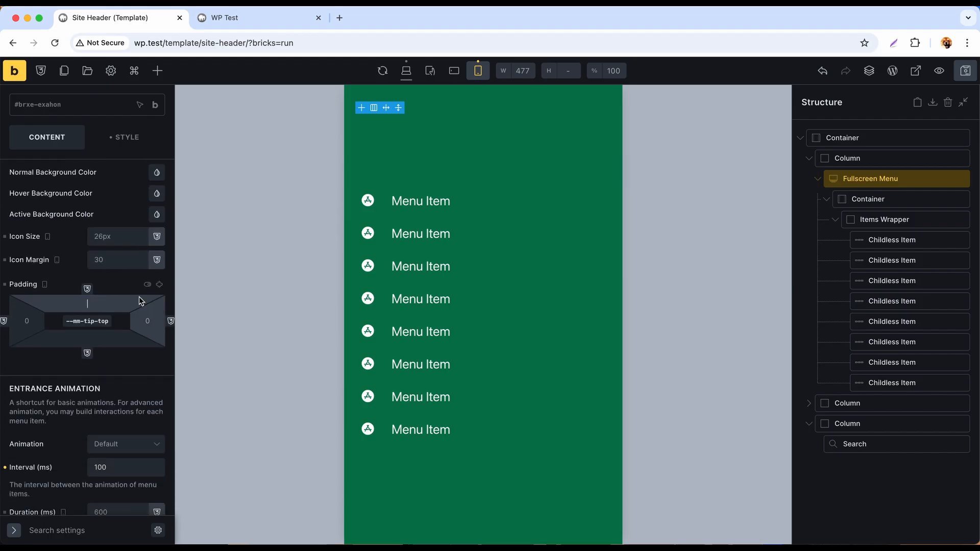
left_click(159, 284)
type("22")
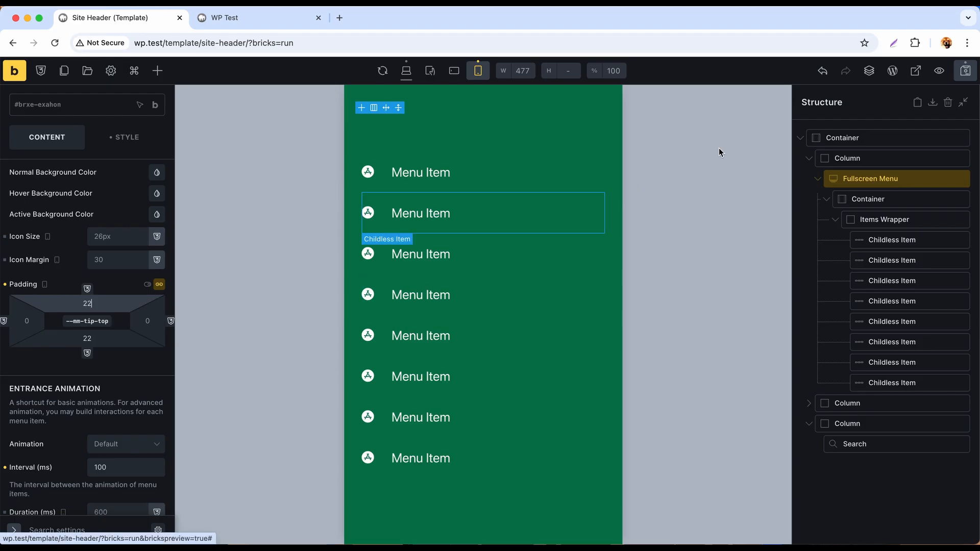
left_click(969, 74)
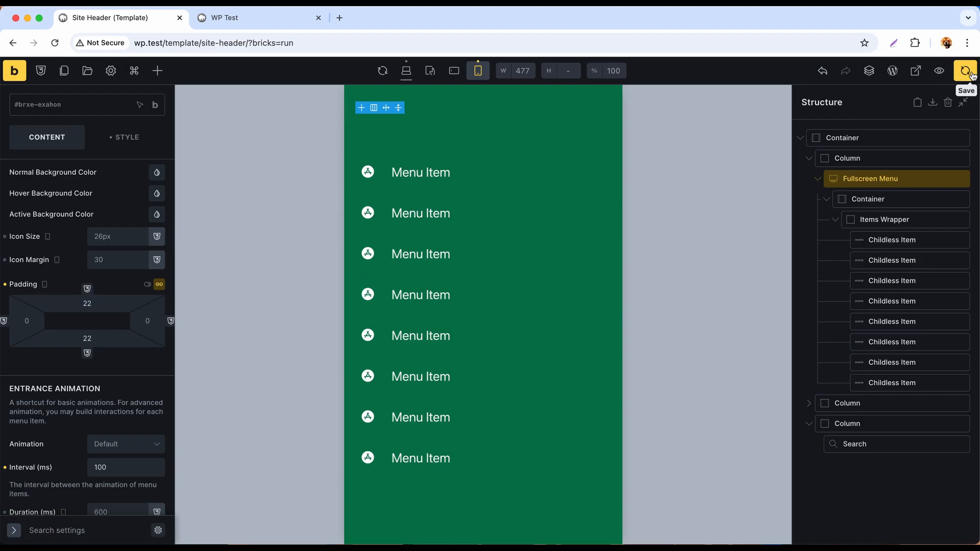
Reload the live mobile preview, open the menu to check the item spacing, and test closing it from the empty area
left_click(240, 17)
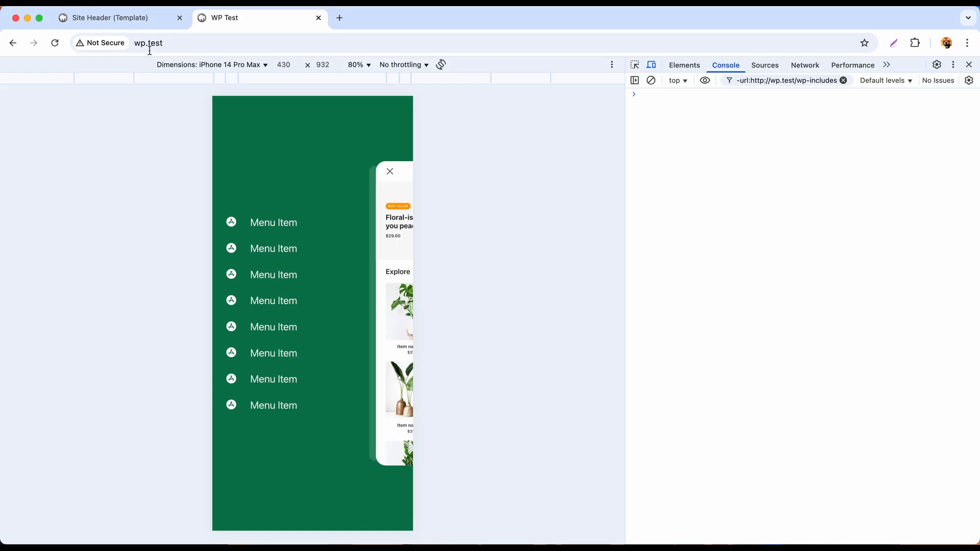
left_click(54, 43)
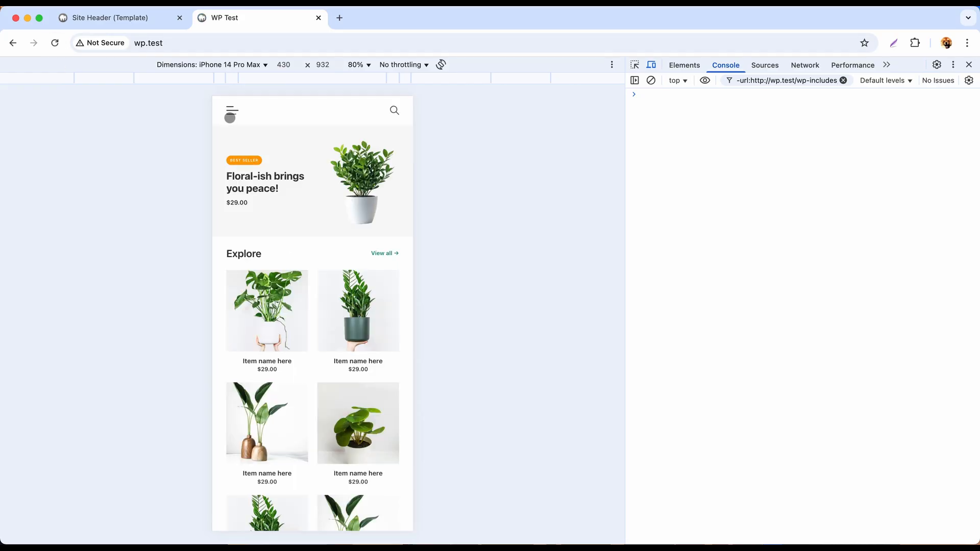
left_click(232, 112)
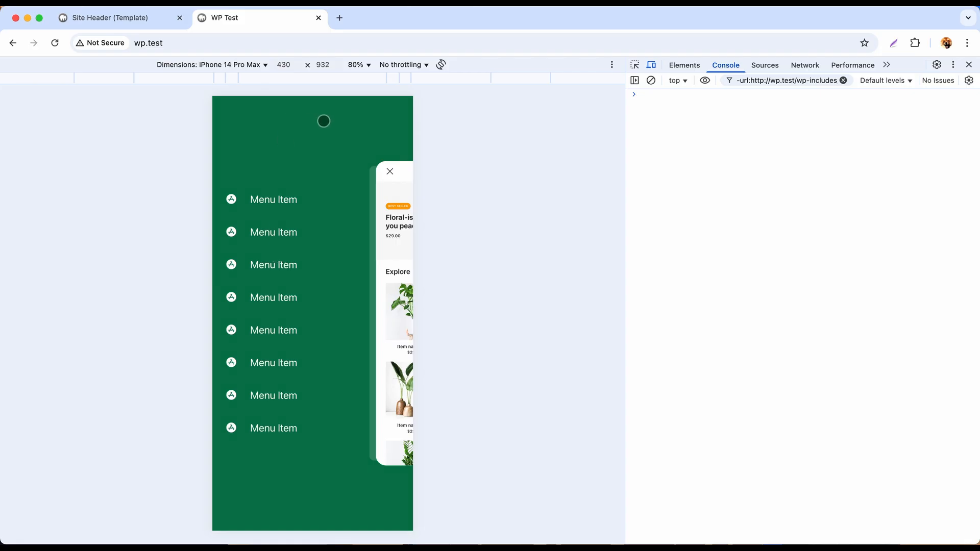
left_click(362, 110)
left_click(364, 109)
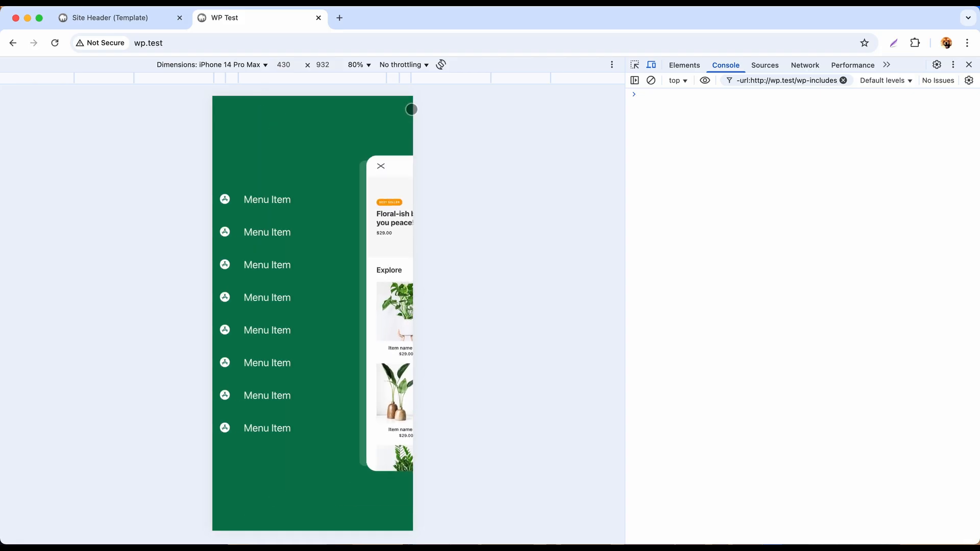
Show the off-canvas close button in the Fullscreen Menu's settings in the Site Header template
left_click(144, 23)
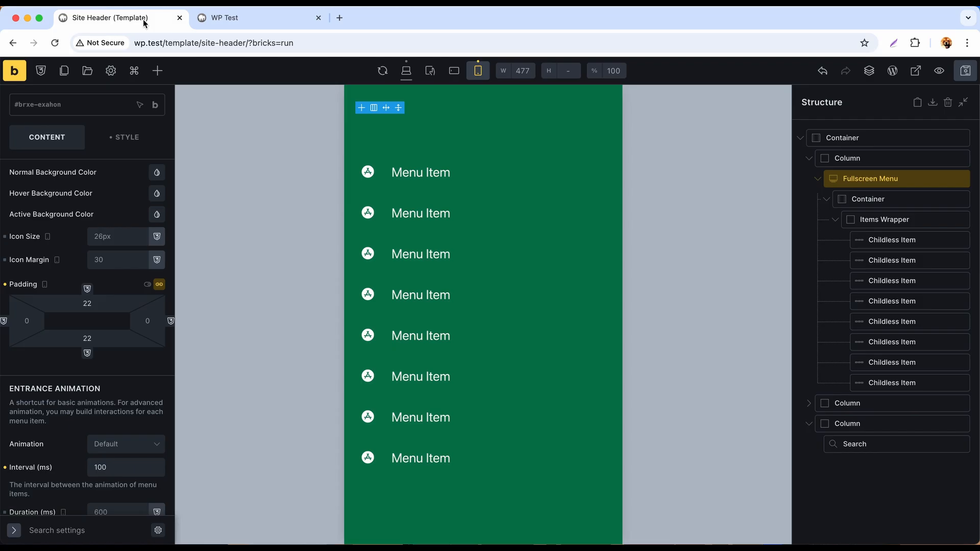
scroll(72, 250, "up", 10)
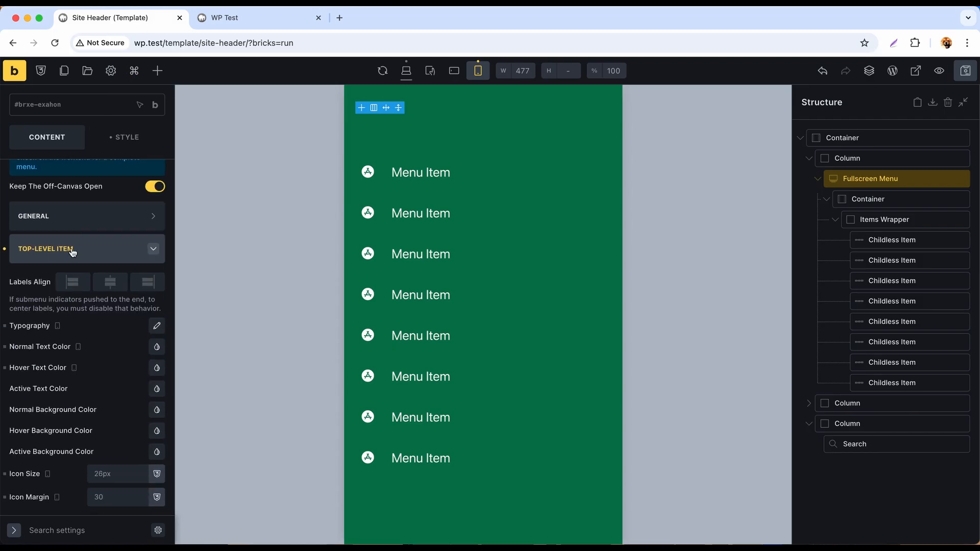
left_click(73, 249)
left_click(72, 478)
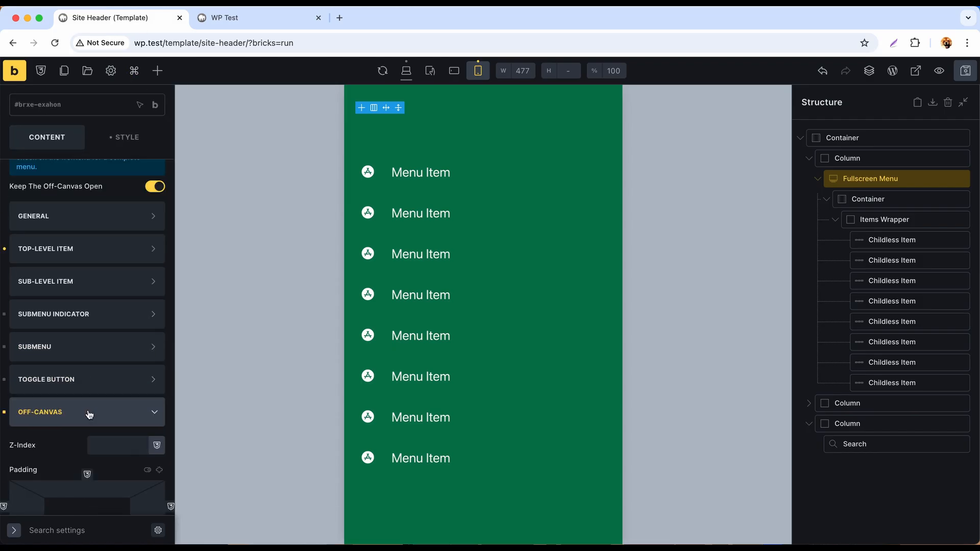
scroll(91, 406, "down", 5)
scroll(93, 401, "down", 10)
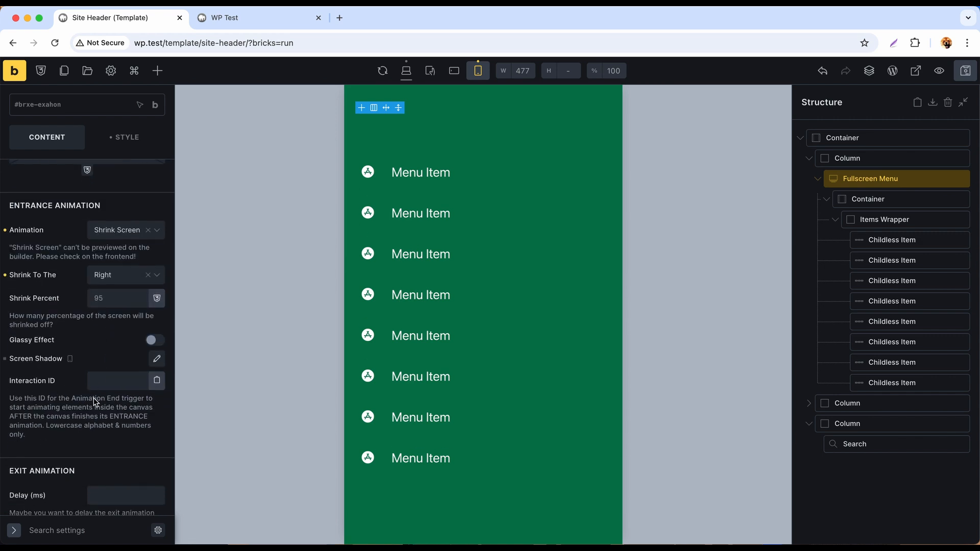
scroll(94, 388, "down", 8)
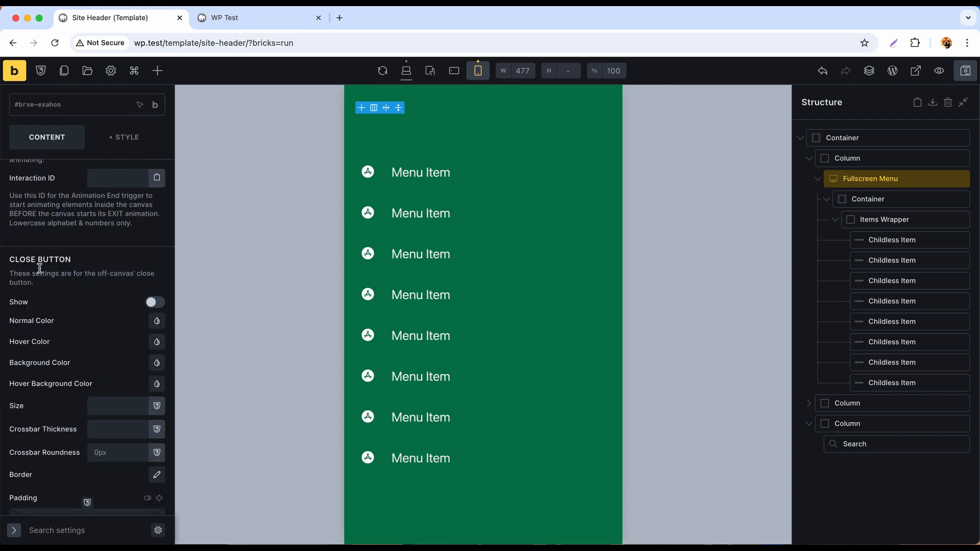
left_click(155, 303)
Position the off-canvas close button at top 10 and right 10, and read the note on what the position is relative to
scroll(139, 326, "down", 2)
scroll(132, 322, "down", 3)
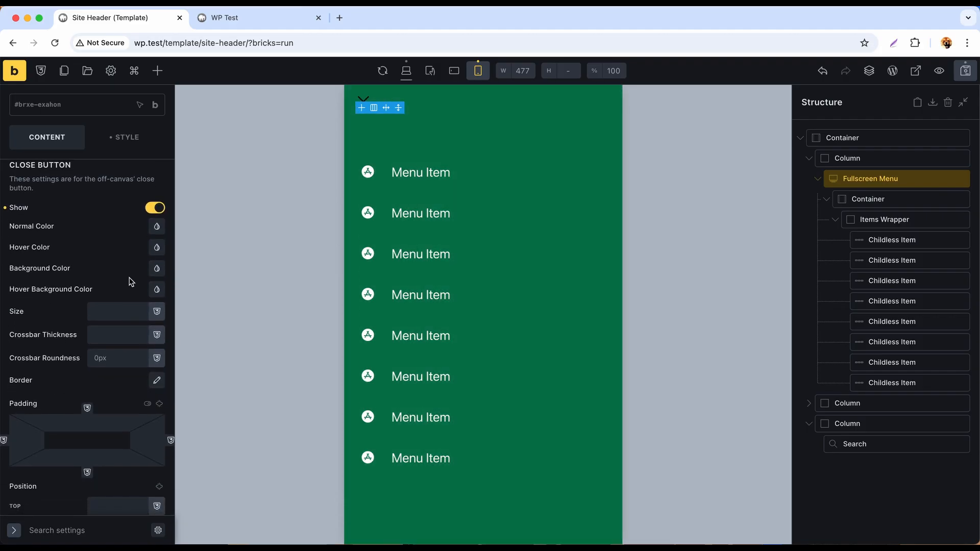
scroll(131, 280, "down", 4)
left_click(122, 424)
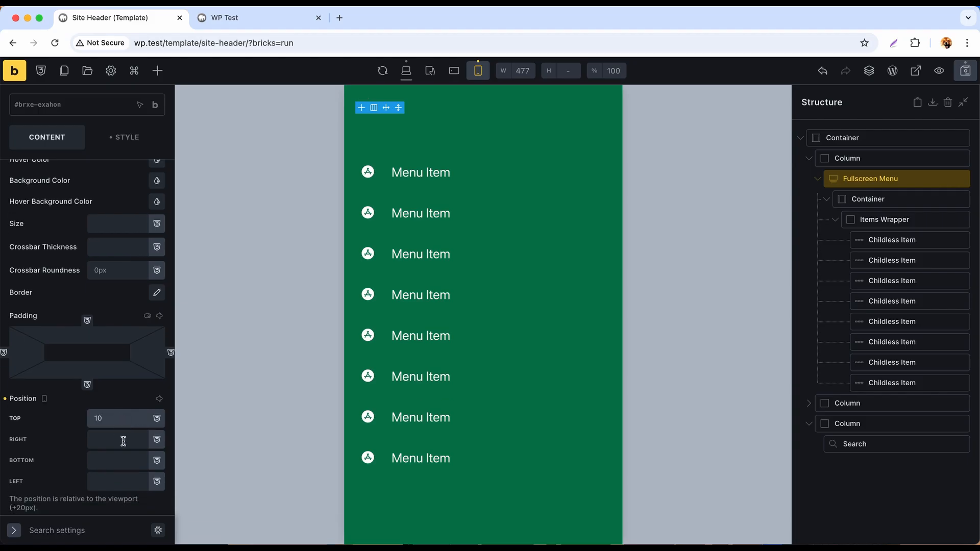
left_click(123, 441)
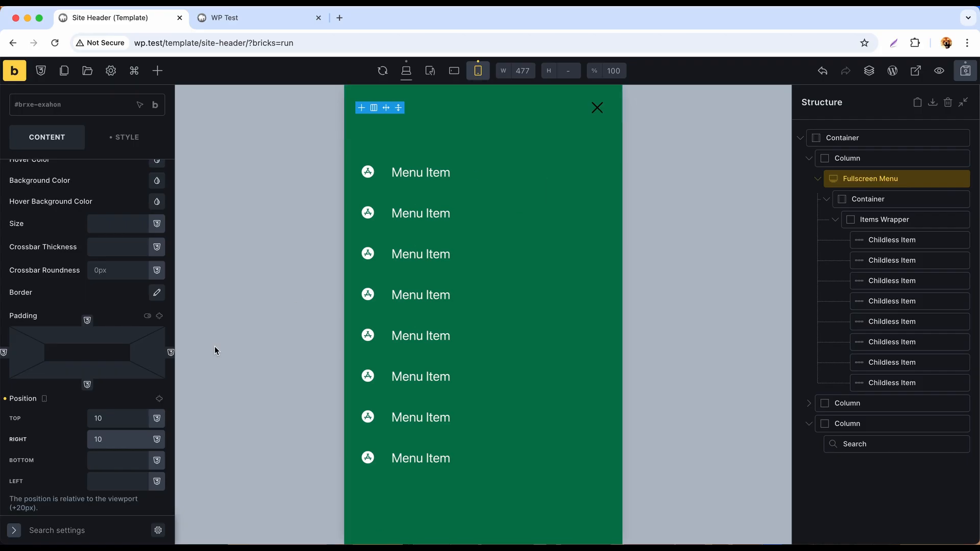
scroll(83, 444, "down", 1)
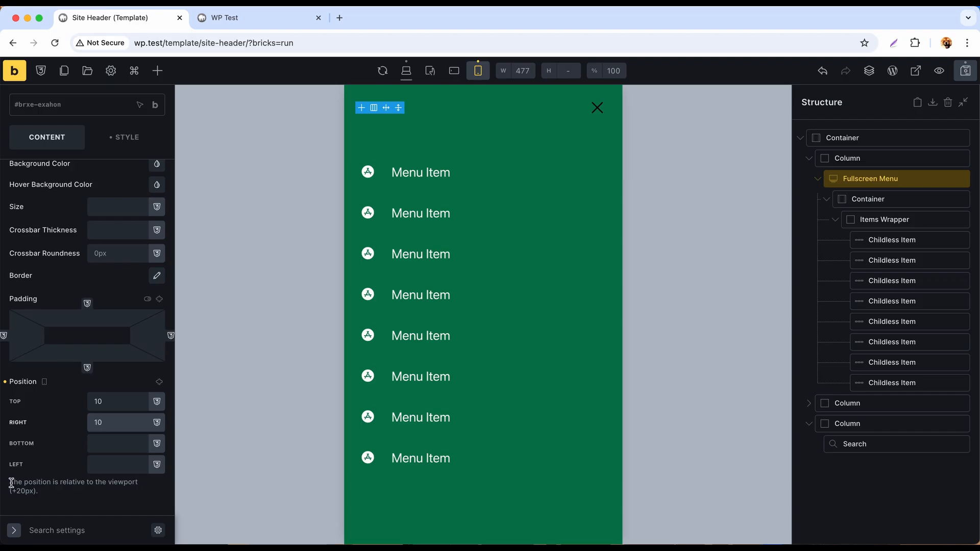
left_click_drag(12, 482, 135, 480)
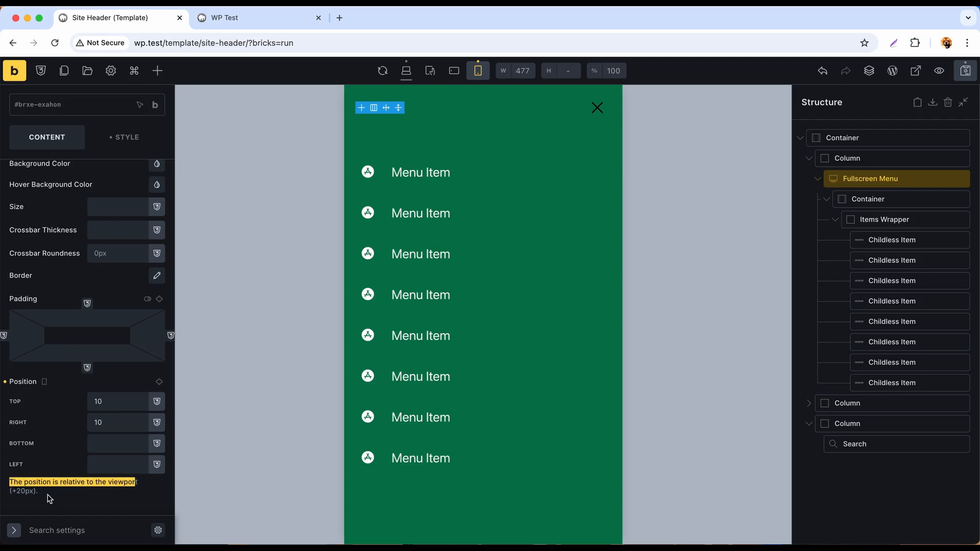
left_click_drag(32, 491, 12, 491)
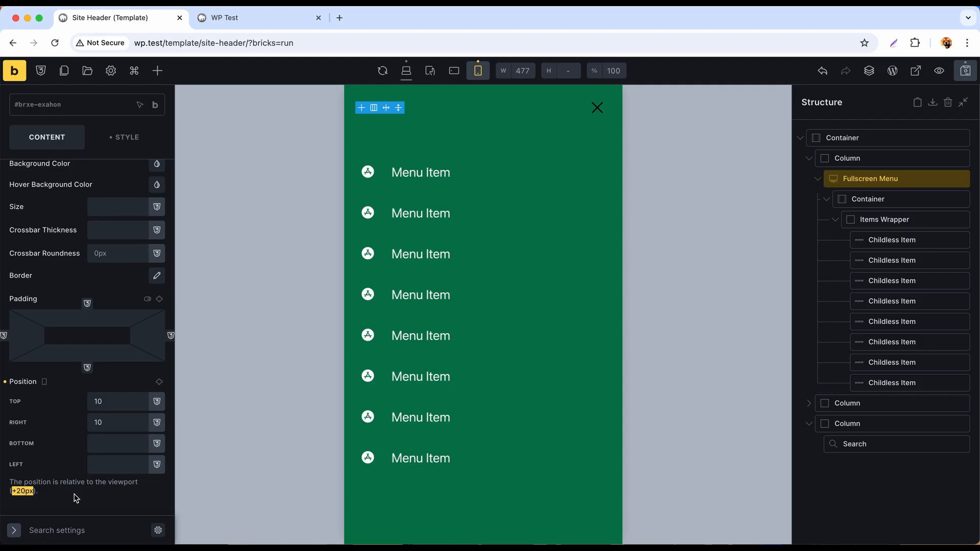
Set both the normal color and the hover color of the close button to #fff
scroll(122, 347, "up", 5)
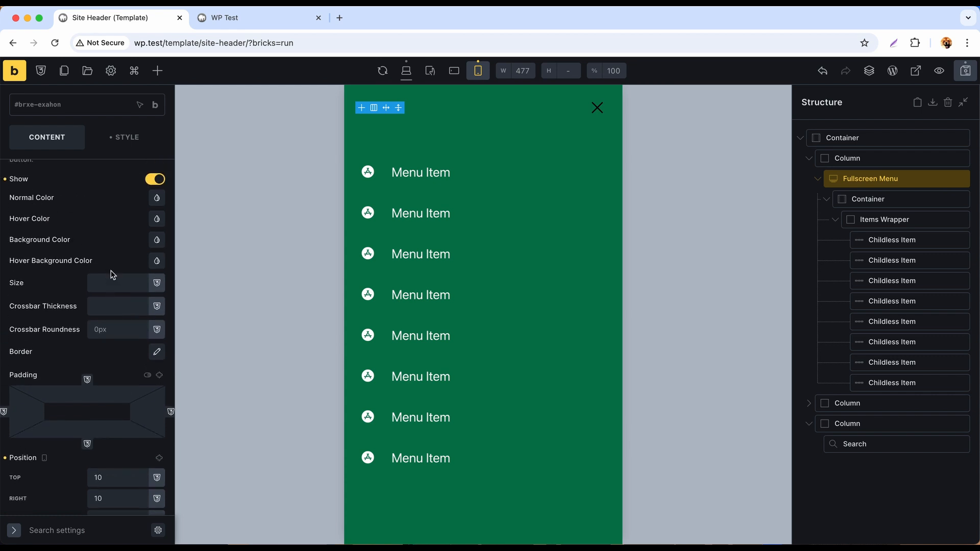
left_click(157, 216)
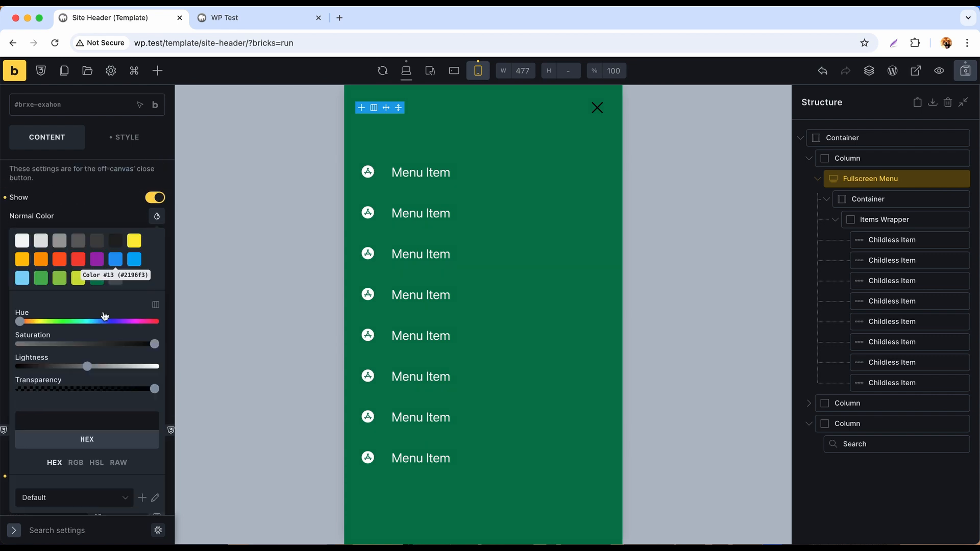
left_click(78, 421)
type("#fff")
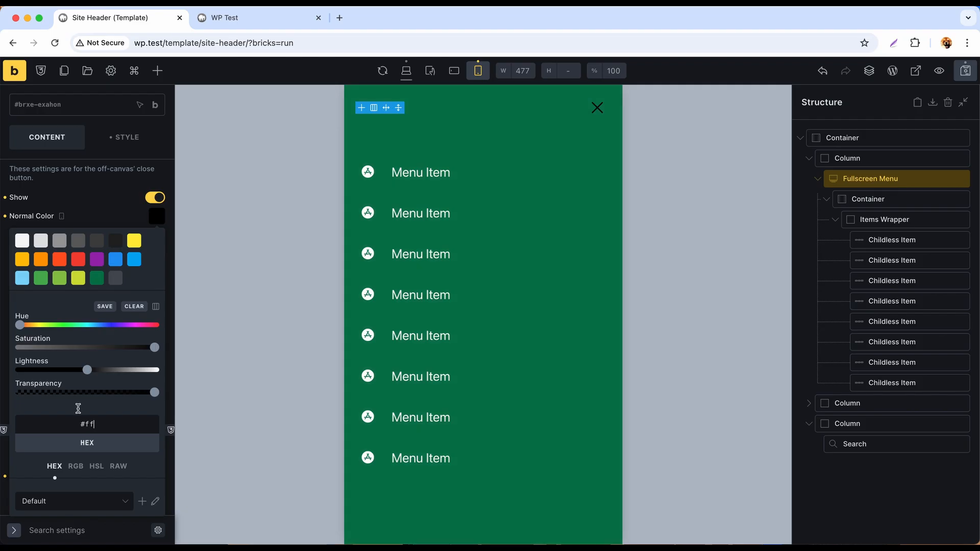
left_click(157, 217)
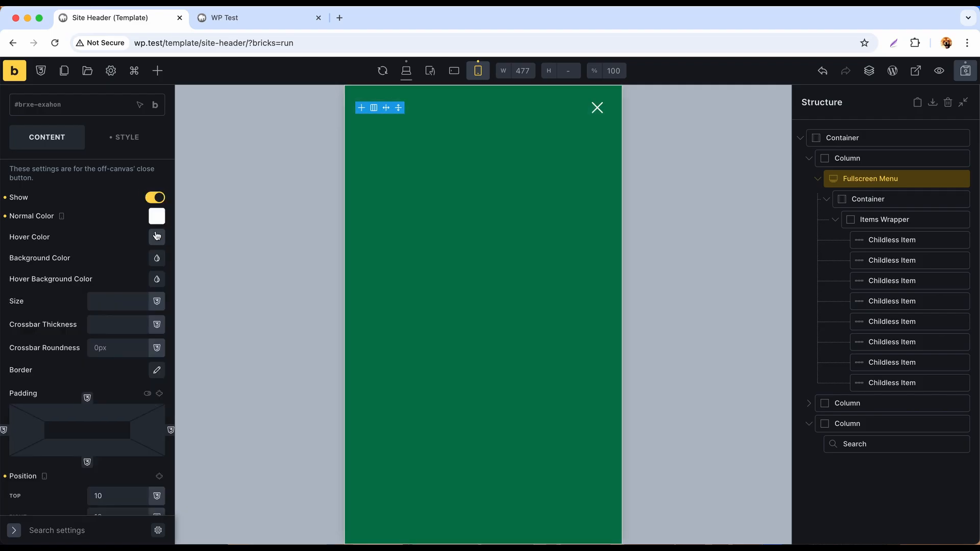
left_click(156, 237)
left_click(81, 437)
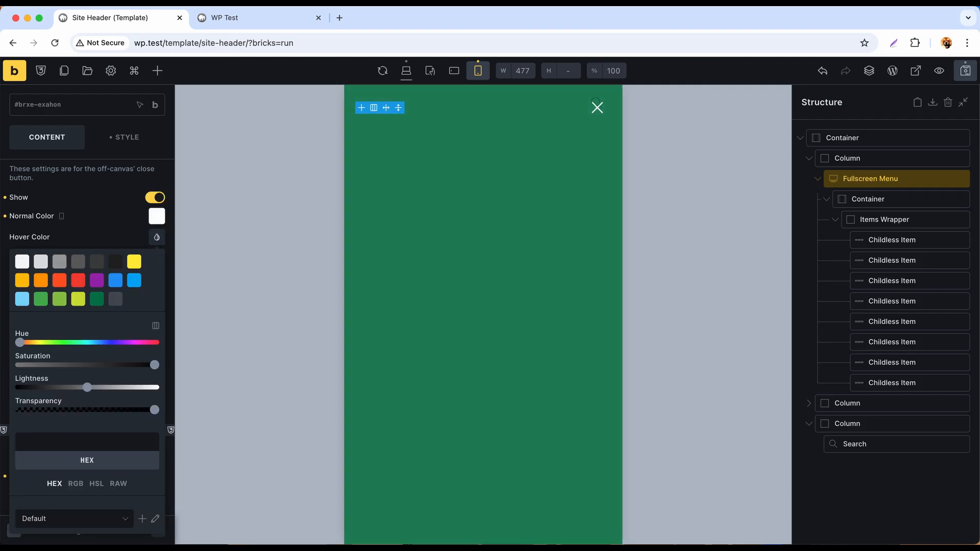
type("#fff")
left_click(157, 237)
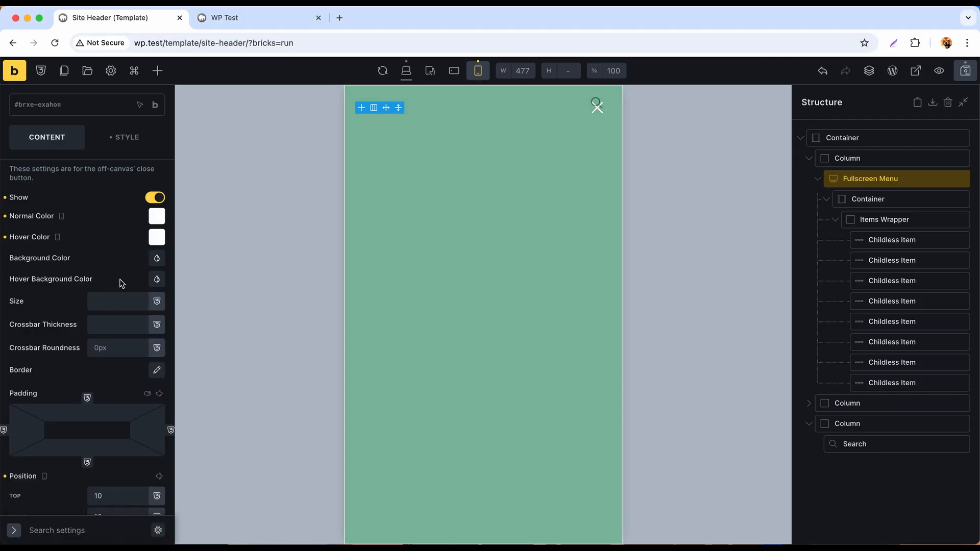
Set the close button's size to 40 and its background color to the translucent white swatch, rgba(255, 255, 255, 0.15)
scroll(120, 286, "down", 1)
left_click(115, 299)
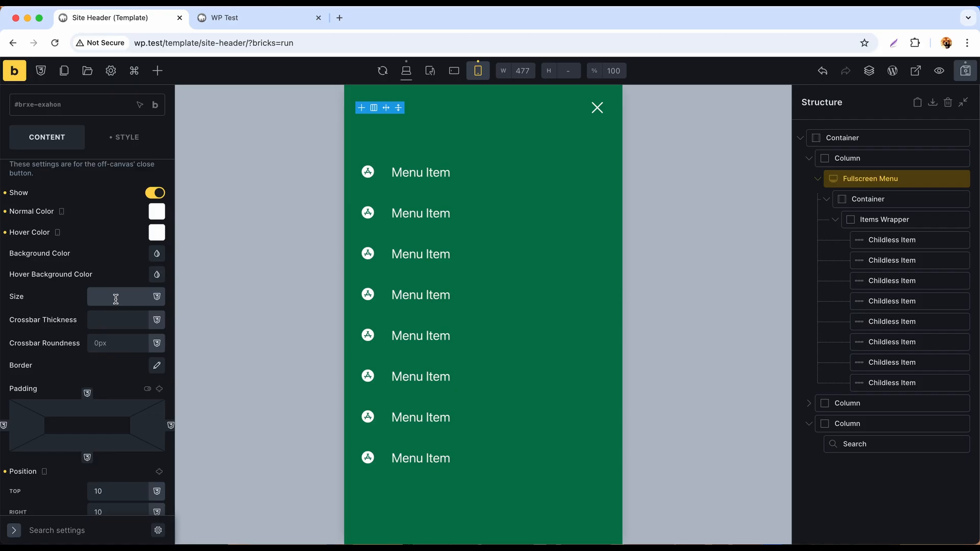
type("40")
left_click(157, 254)
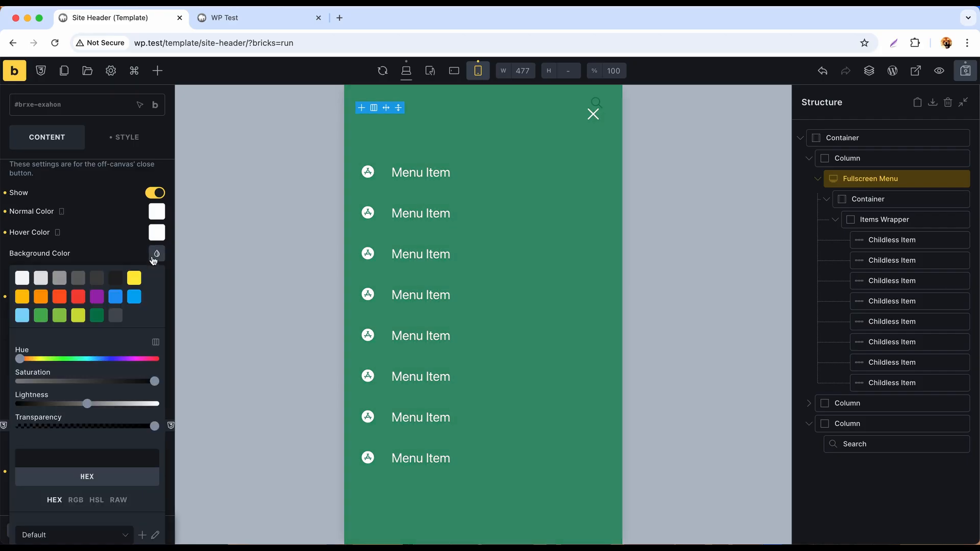
left_click(116, 316)
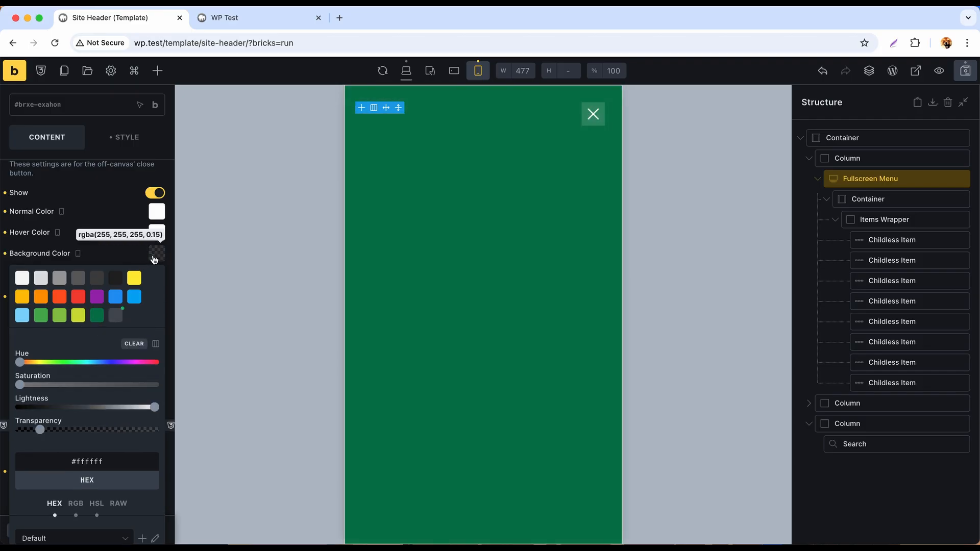
left_click(154, 259)
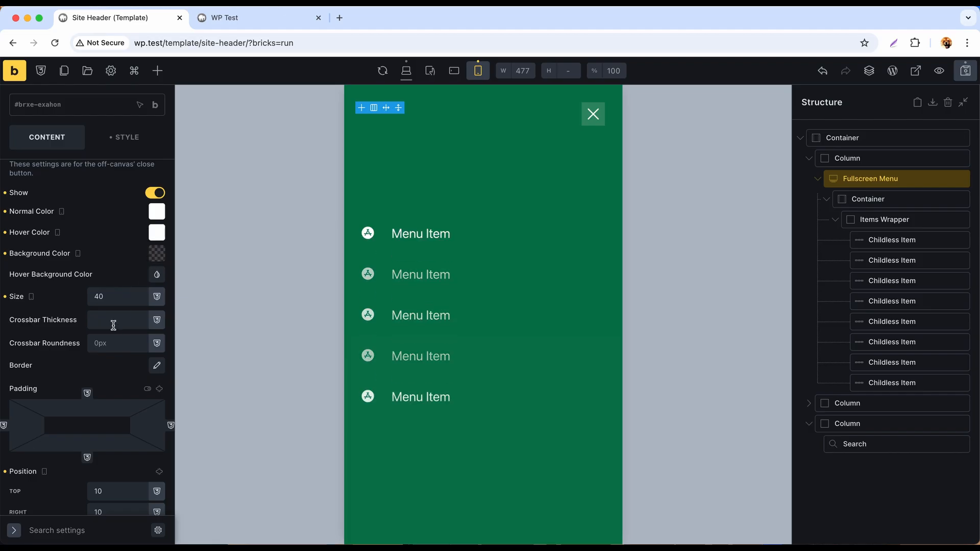
Link opposite padding sides for the close button and set its left and right padding to 10
scroll(114, 325, "down", 1)
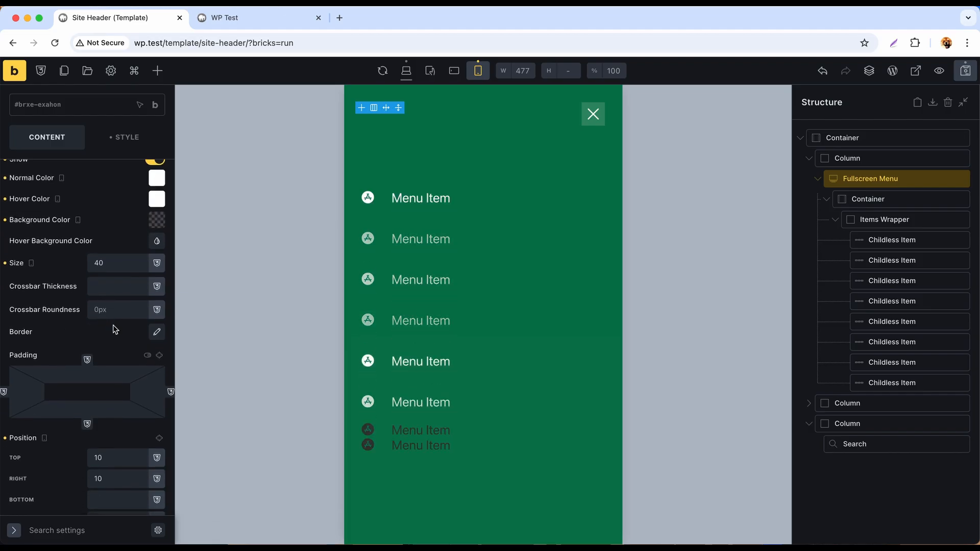
left_click(159, 355)
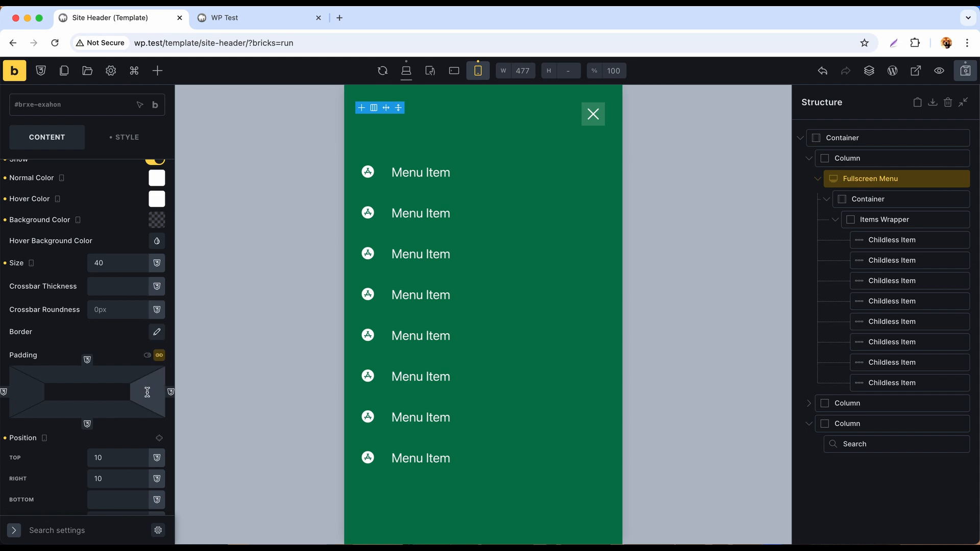
left_click(147, 393)
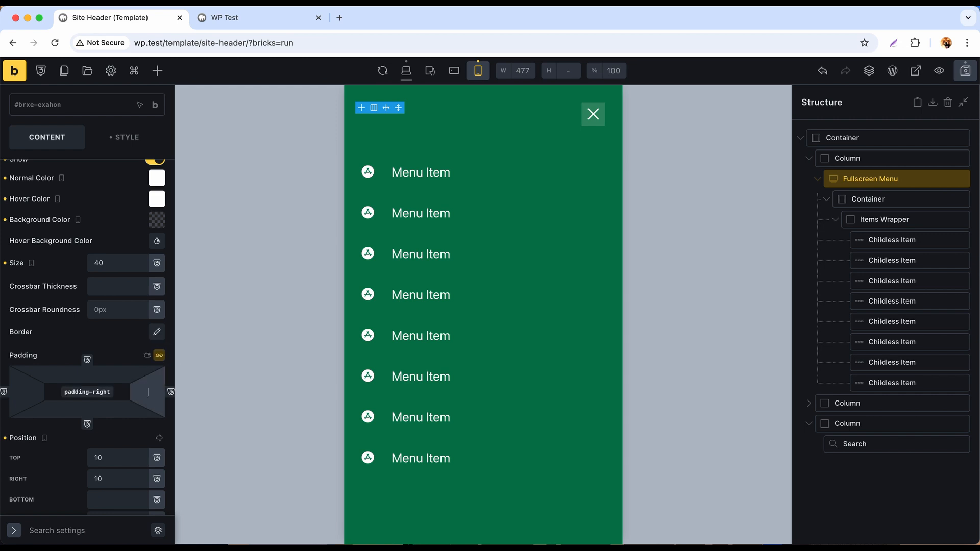
Round the close button with a linked border radius of 50 on all corners, and save the template
left_click(156, 339)
scroll(134, 389, "down", 3)
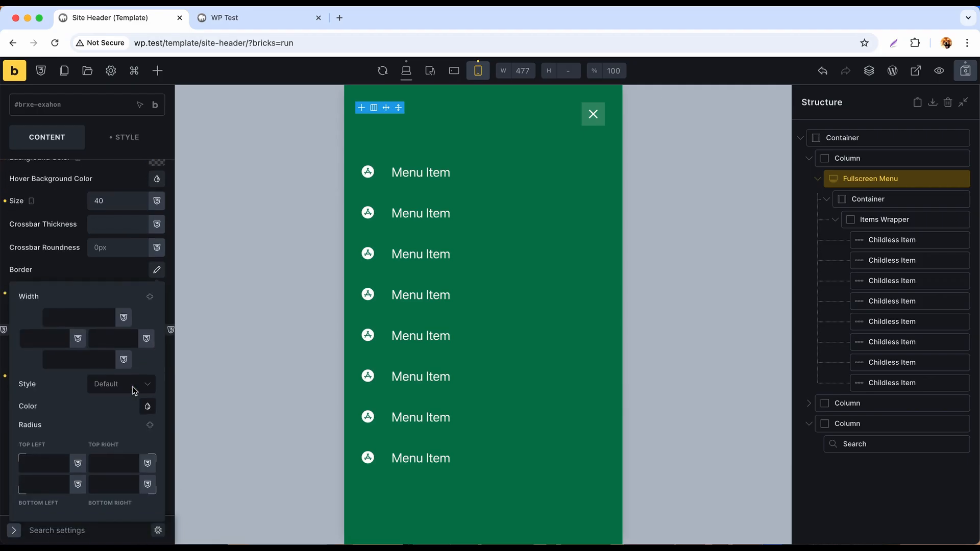
left_click(150, 420)
left_click(129, 457)
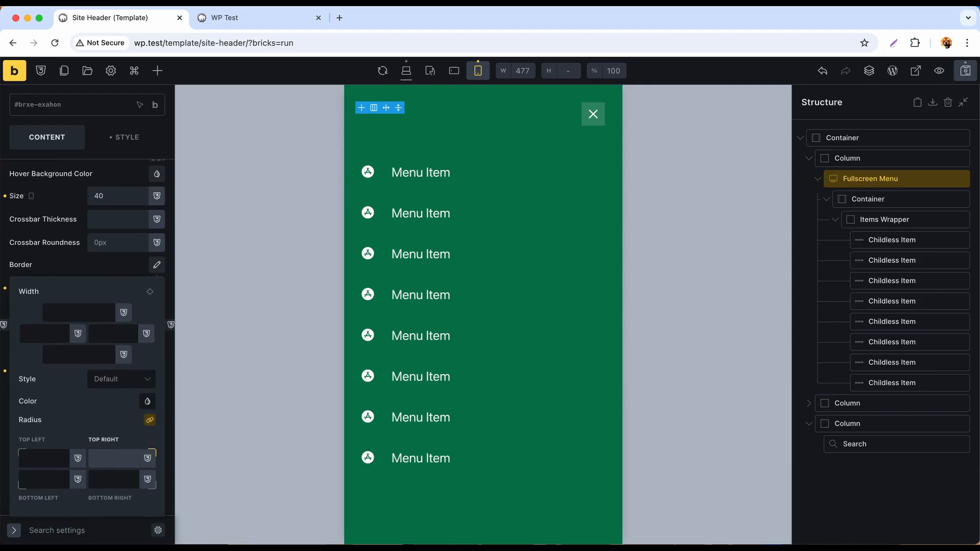
type("50")
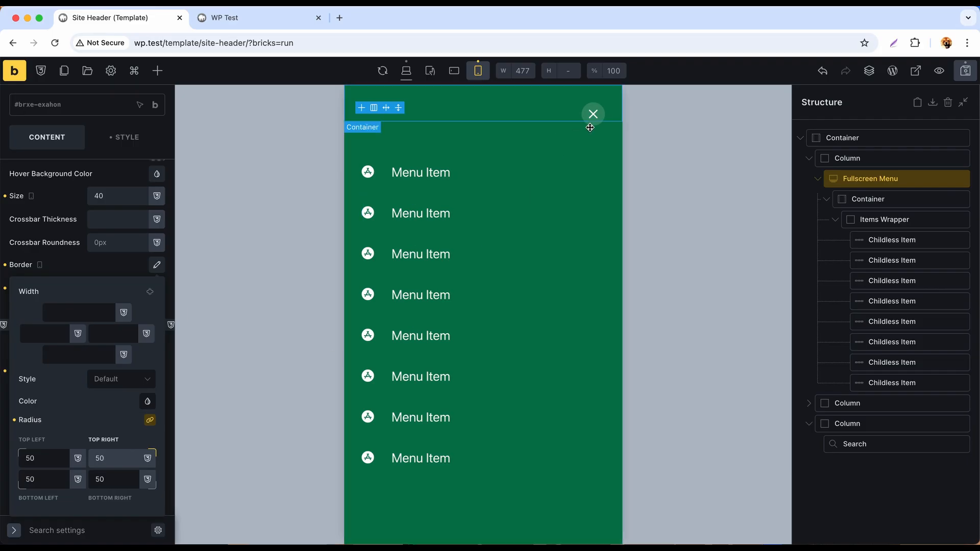
left_click(962, 77)
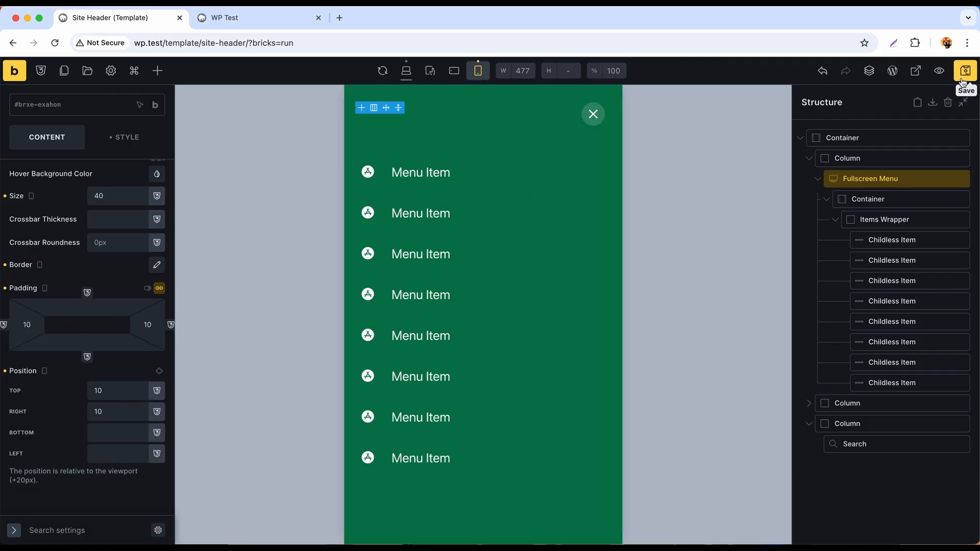
Reload the live WP Test mobile preview, close the menu with its new close button, and open it again
left_click(266, 18)
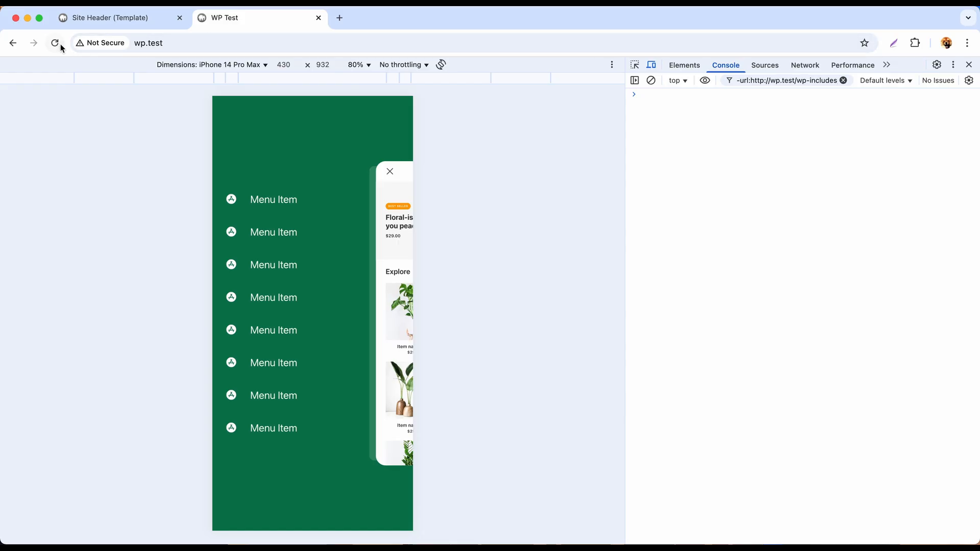
left_click(60, 46)
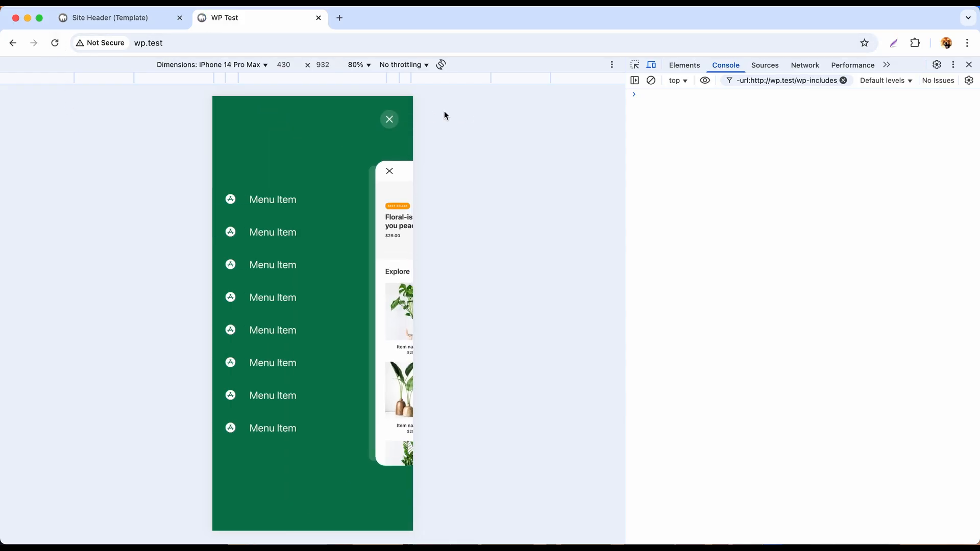
left_click(392, 113)
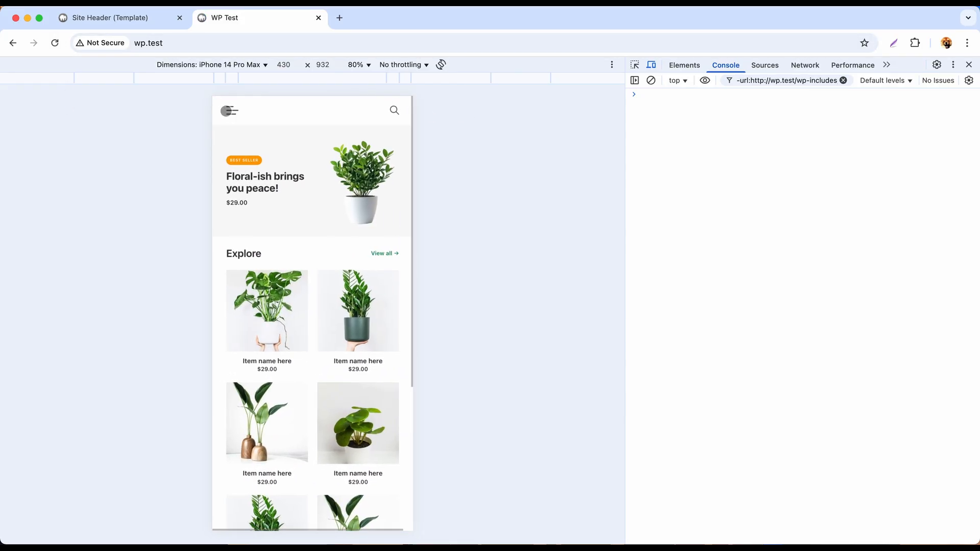
left_click(226, 111)
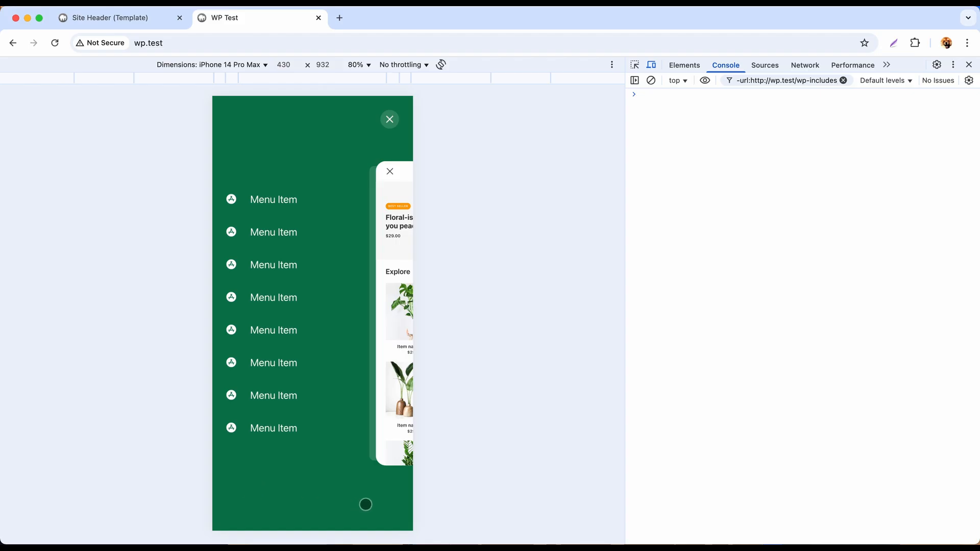
In the Site Header template, move the Logo above and the icon Block below the Items Wrapper in the Fullscreen Menu's container
left_click(140, 24)
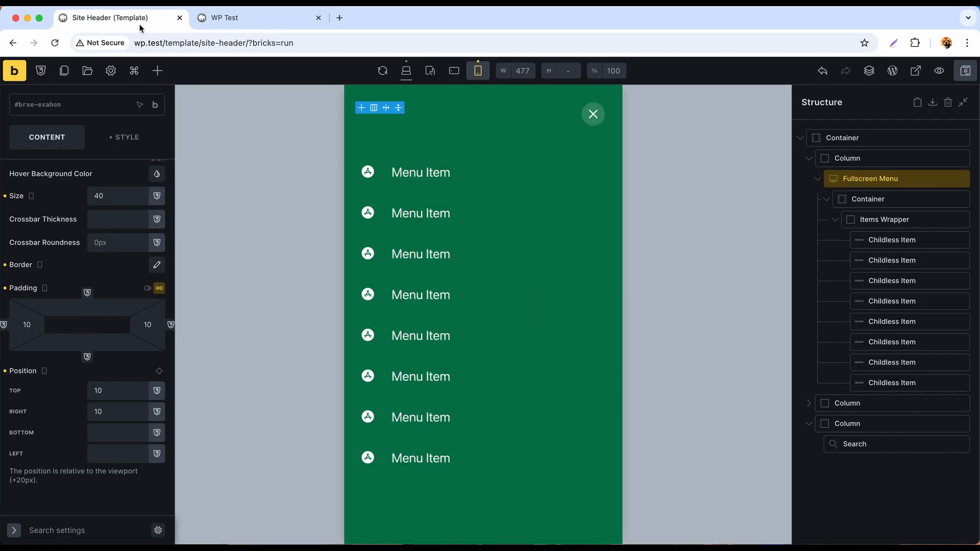
left_click(812, 404)
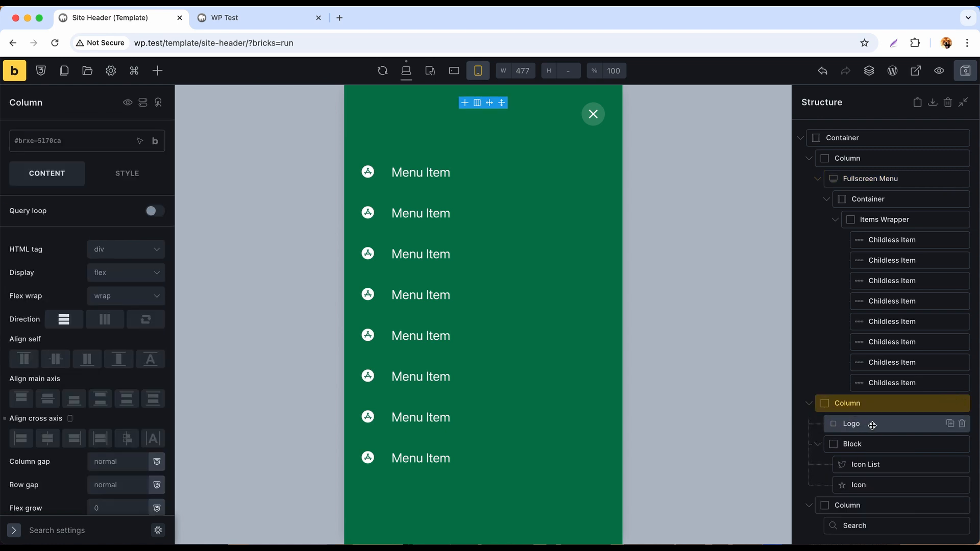
left_click_drag(872, 425, 855, 208)
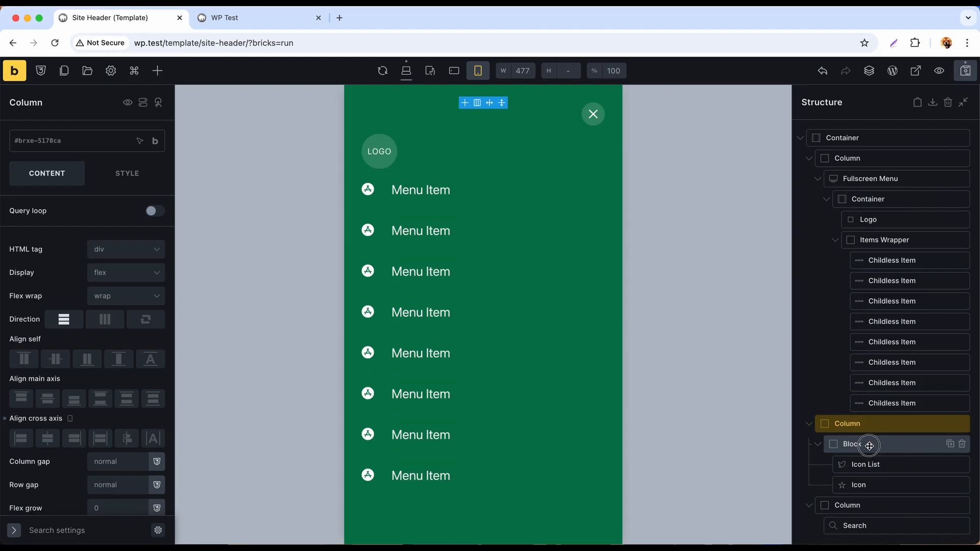
left_click_drag(869, 445, 846, 412)
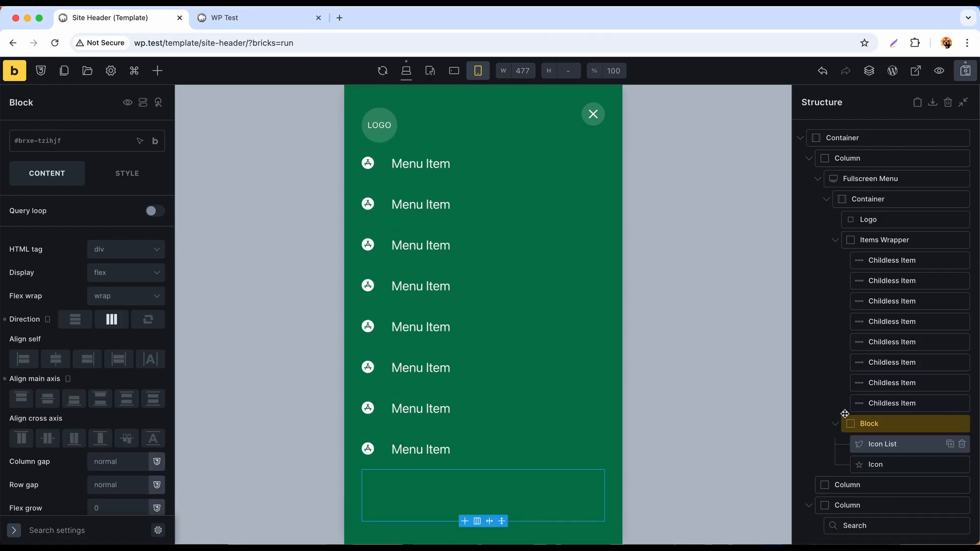
left_click(836, 241)
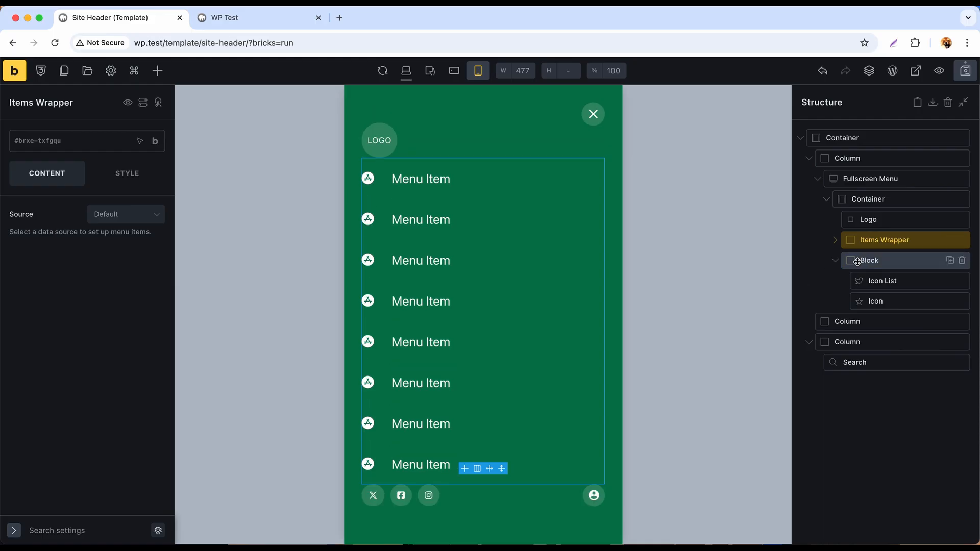
Set the Fullscreen Menu container's main axis alignment to Space between and save the template
double_click(895, 203)
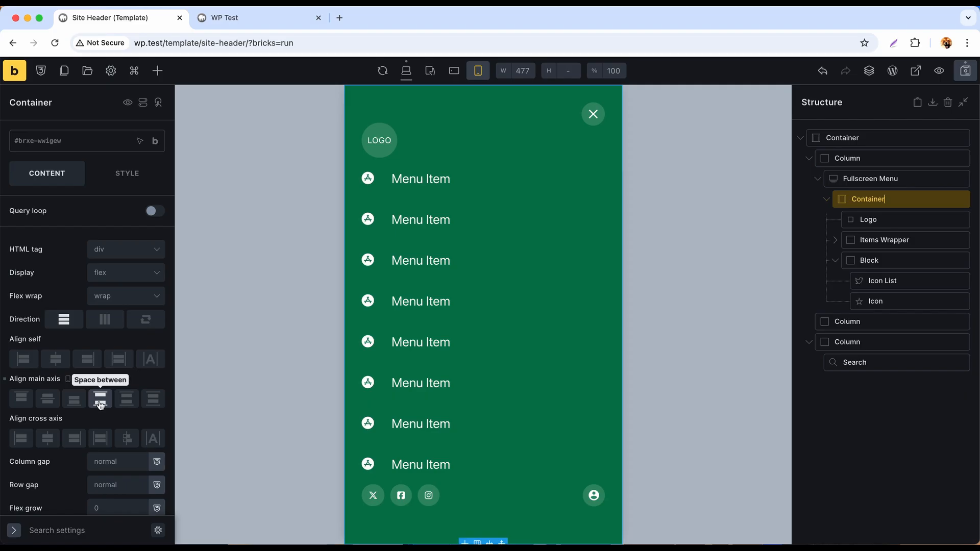
left_click(100, 401)
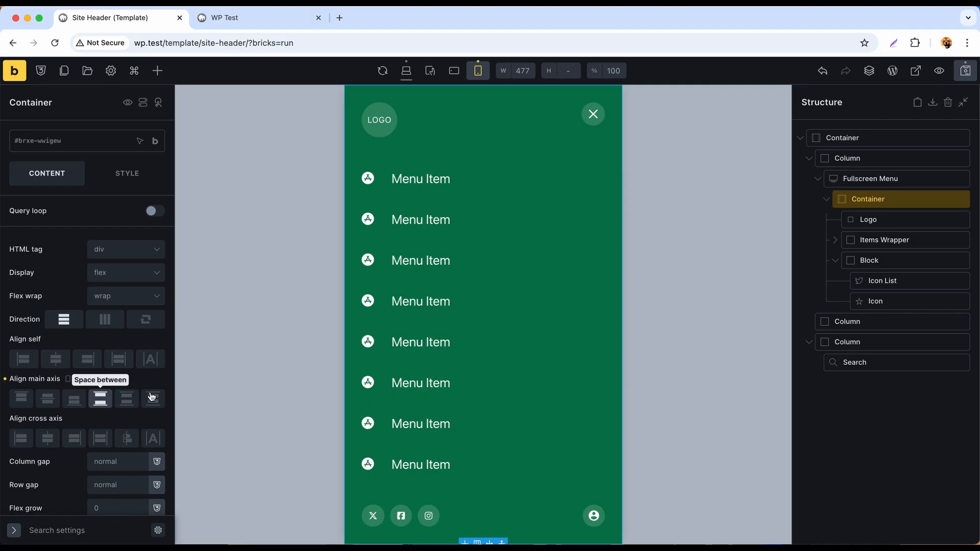
left_click(964, 77)
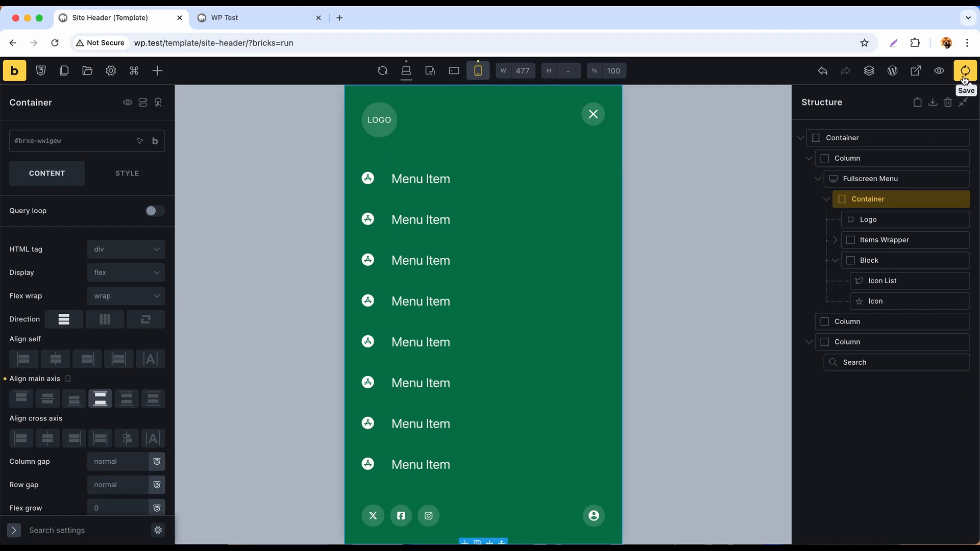
Reload the live WP Test mobile preview and open and close the menu to check the spaced logo, items and icons
left_click(276, 18)
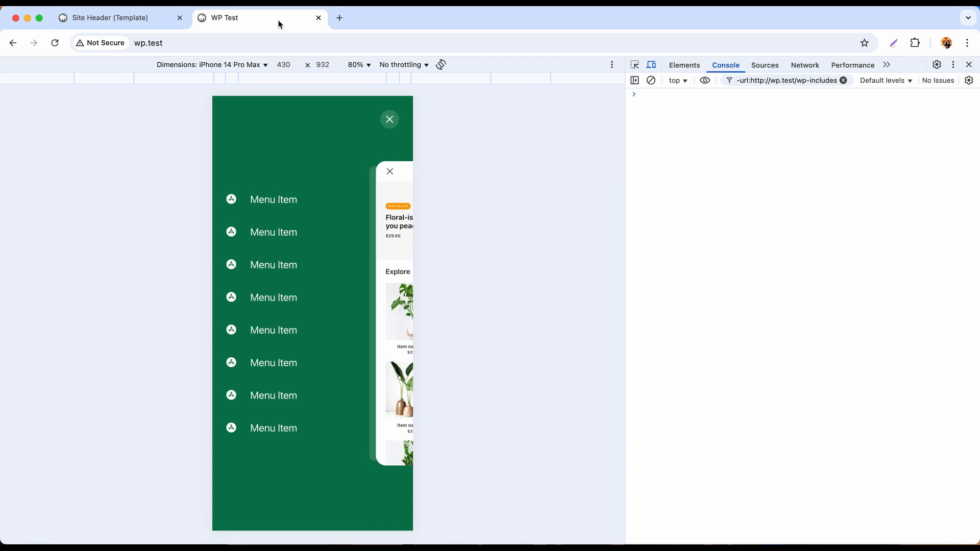
left_click(54, 43)
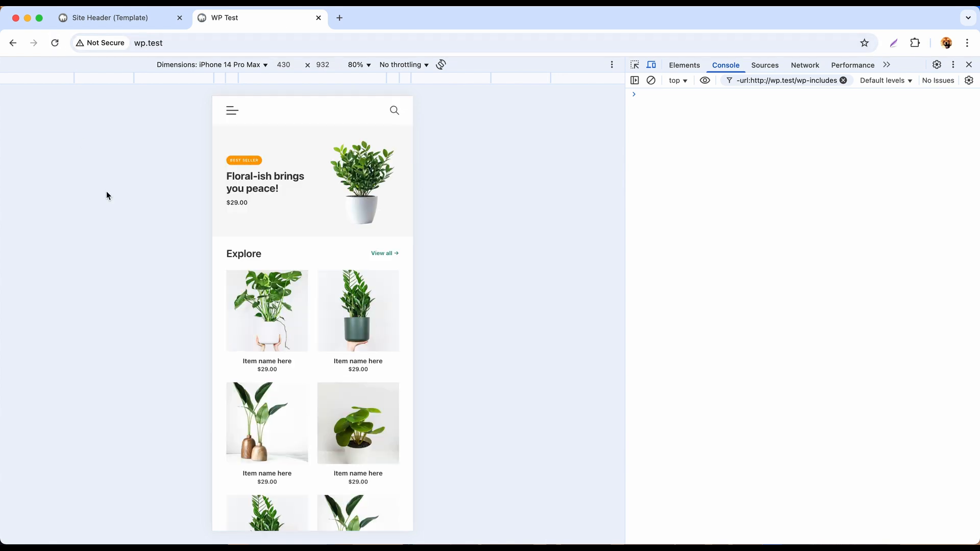
left_click(233, 113)
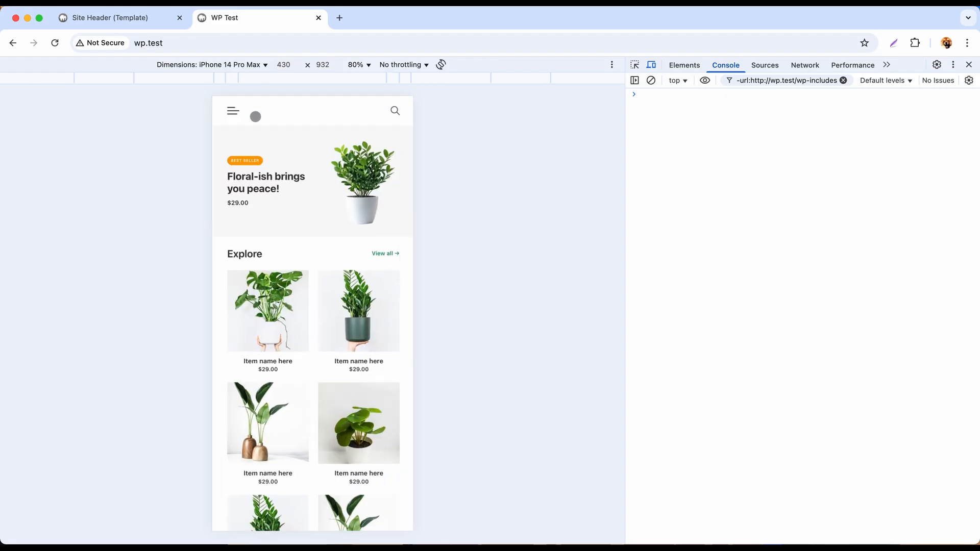
left_click_drag(271, 109, 422, 109)
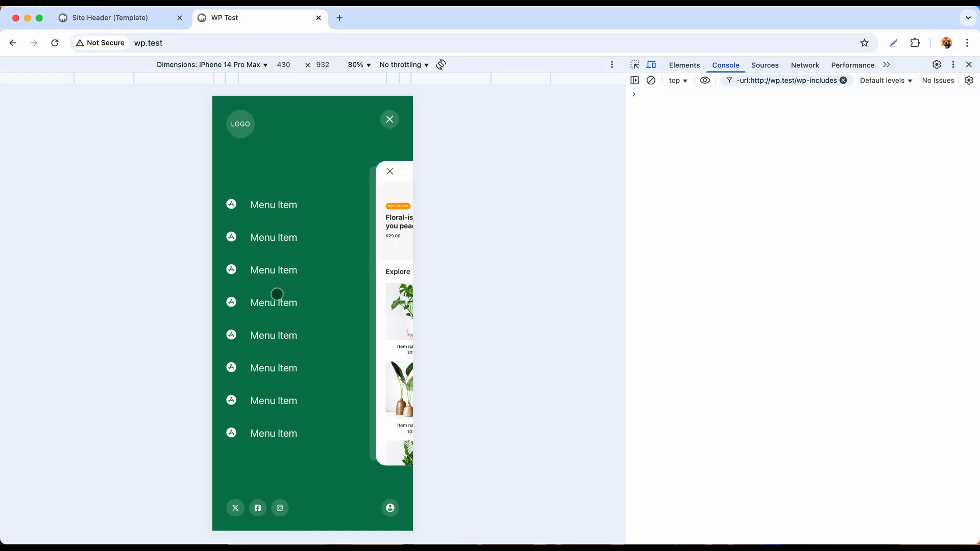
In the Site Header template, set the Fullscreen Menu's top-level item entrance animation to fadeInLeft and save the template
left_click(165, 25)
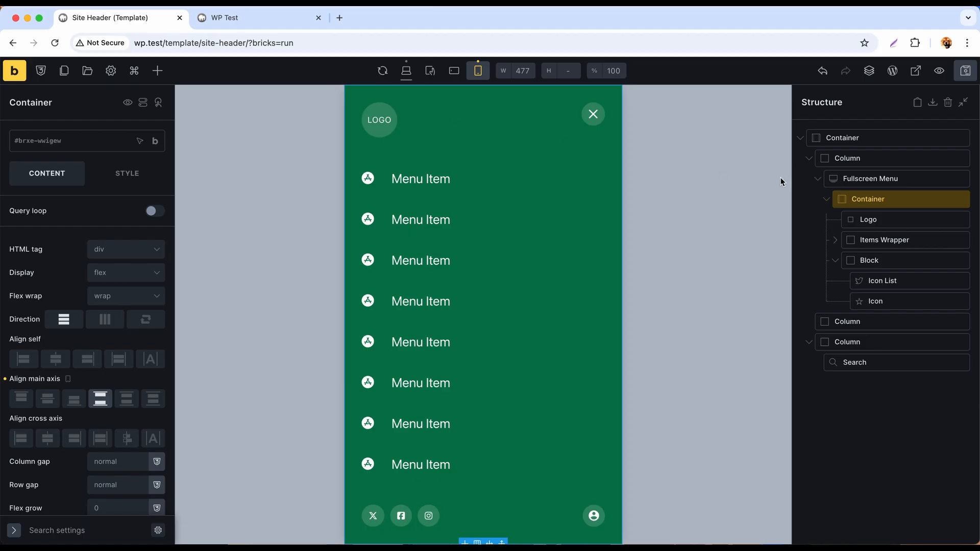
left_click(863, 179)
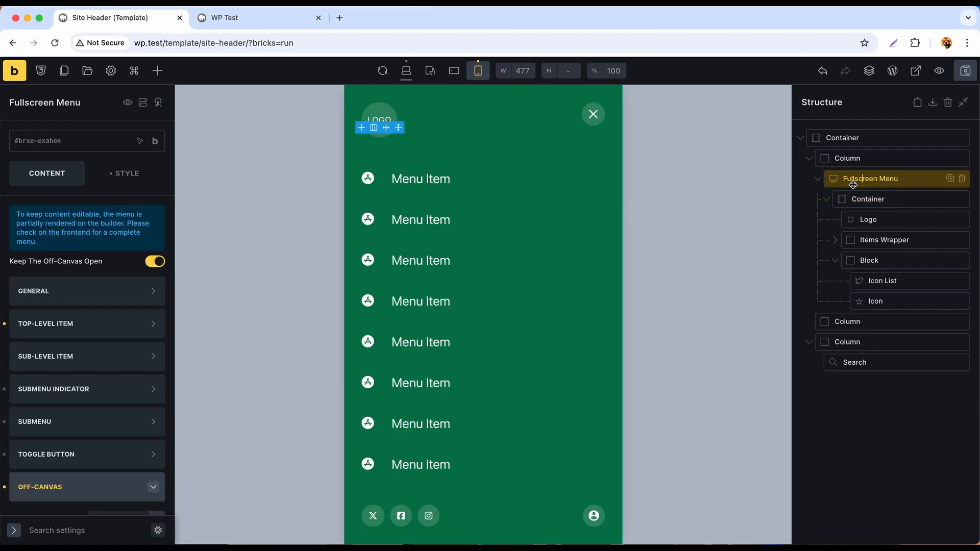
left_click(97, 334)
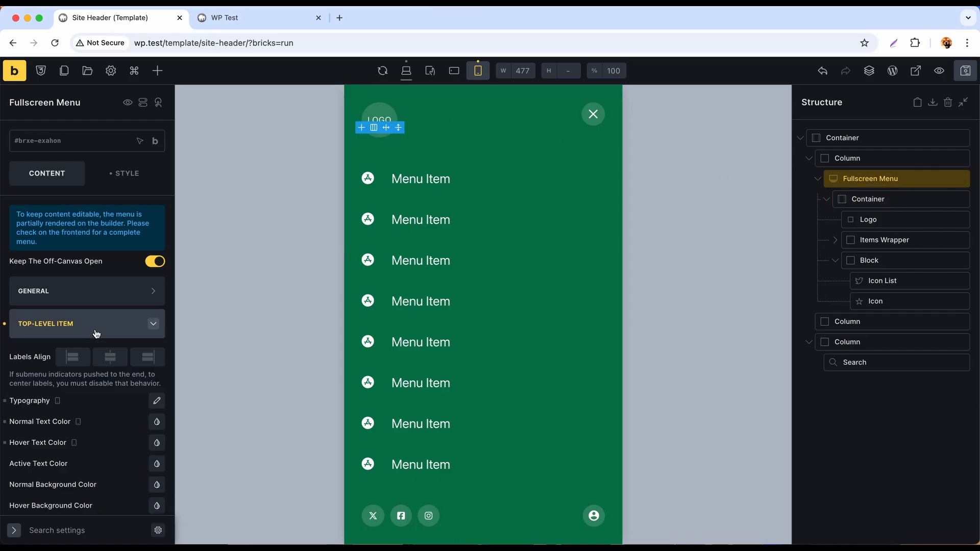
scroll(97, 334, "down", 5)
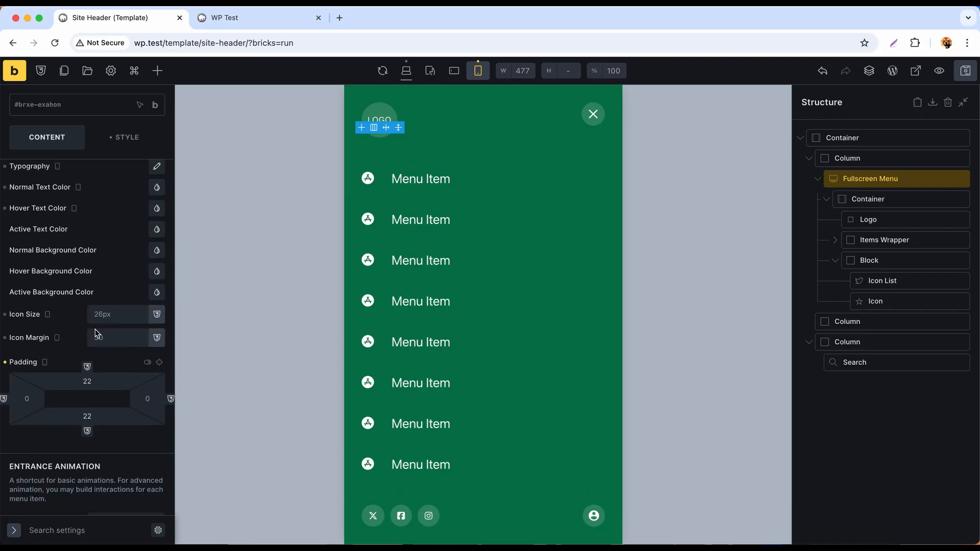
scroll(97, 334, "down", 4)
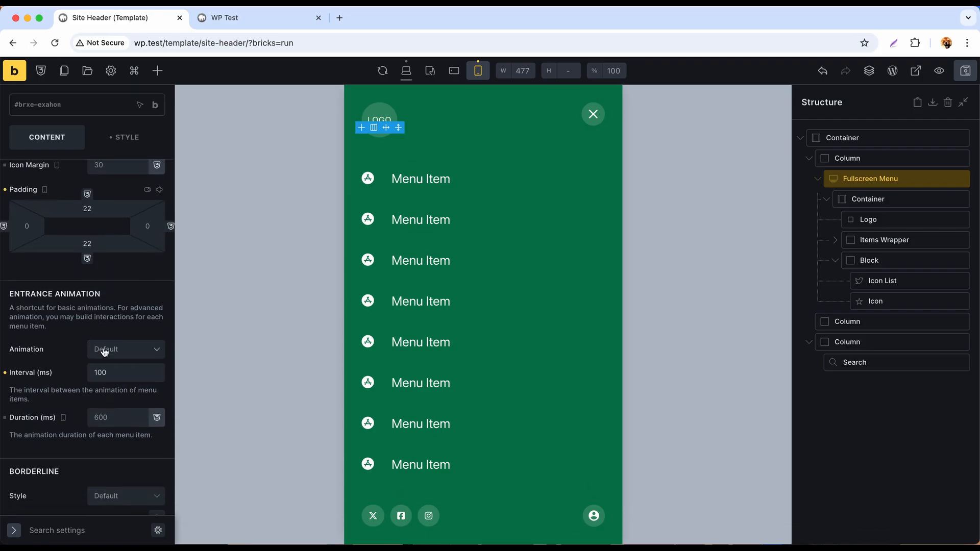
left_click(105, 351)
type("fadein")
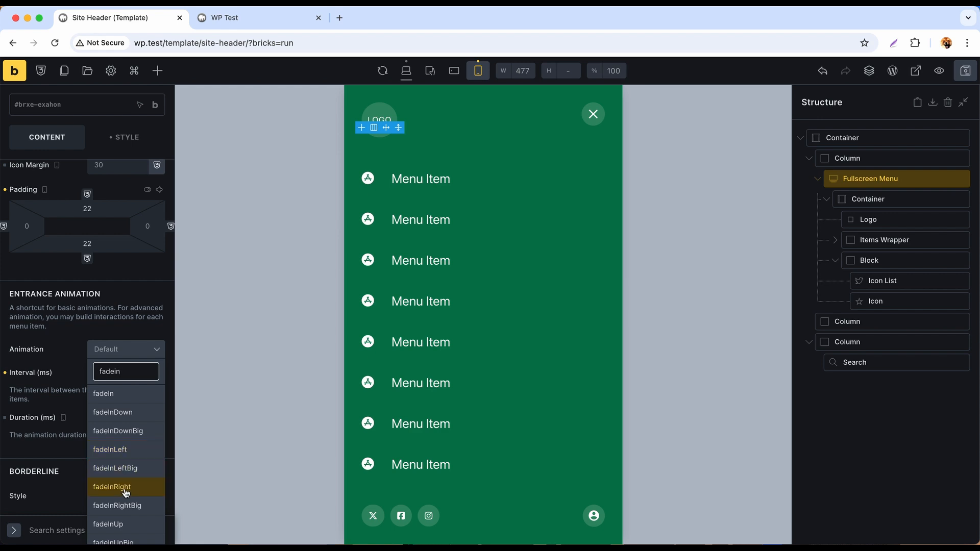
left_click(128, 450)
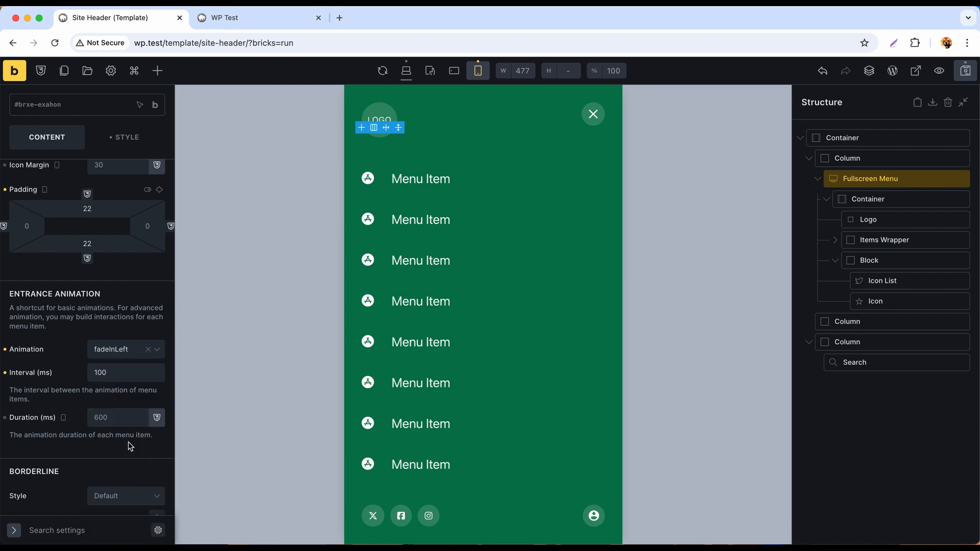
left_click(964, 75)
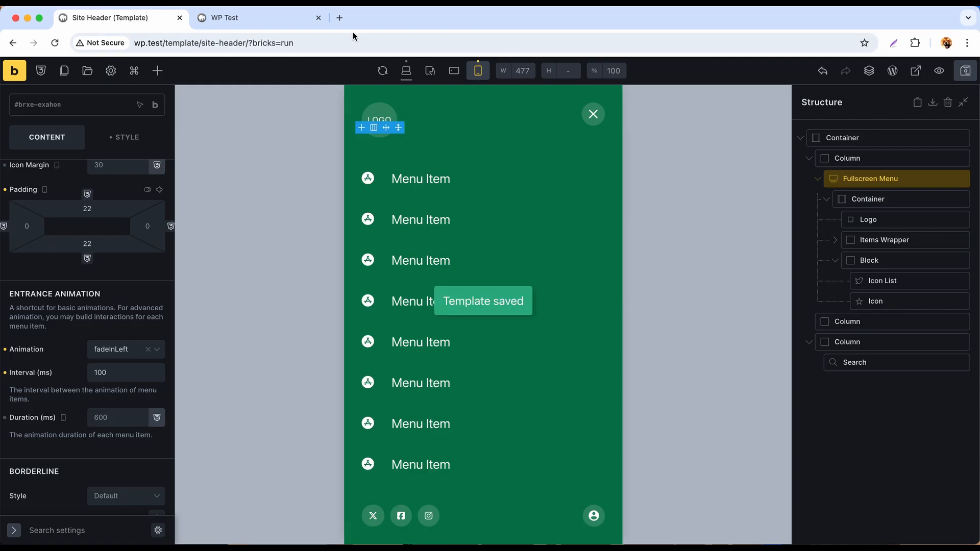
Reload the live WP Test page and open the menu to check the items' entrance animation
left_click(266, 20)
left_click(55, 43)
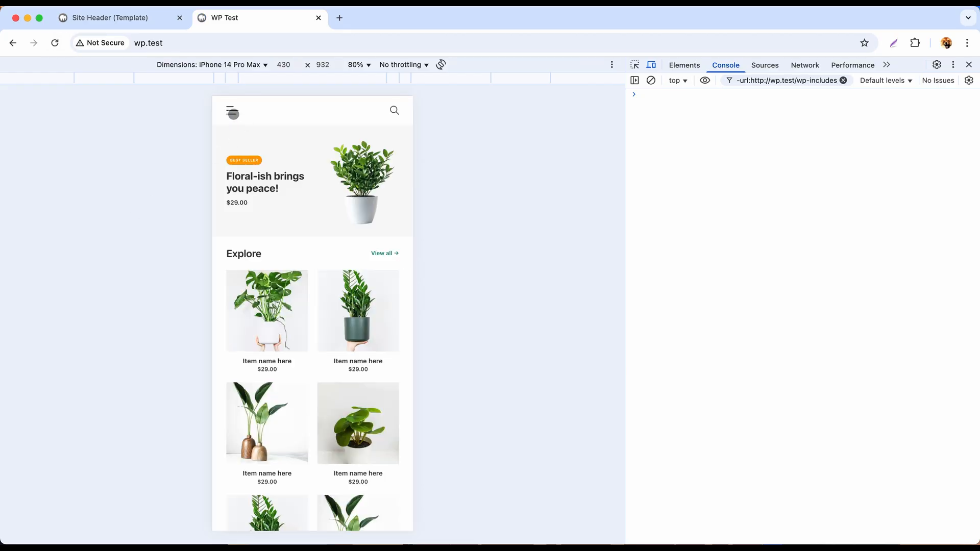
left_click(232, 113)
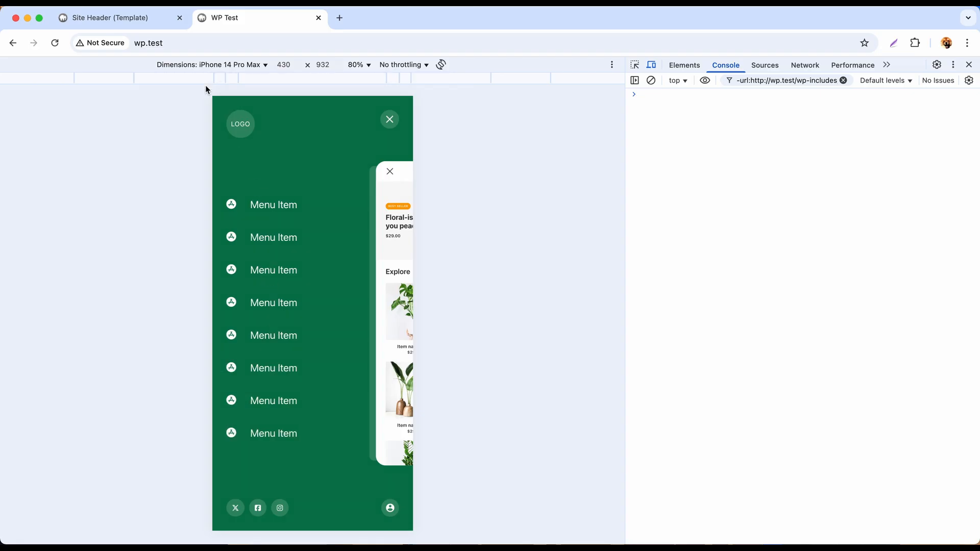
In the Site Header template, set the top-level items' entrance animation interval to 30 ms and save the template
left_click(154, 23)
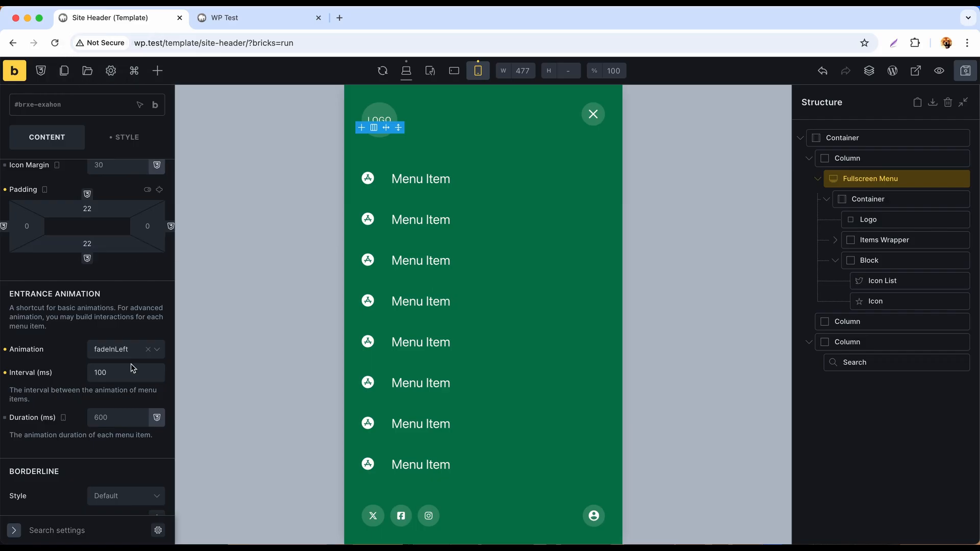
left_click_drag(122, 369, 71, 374)
type("30")
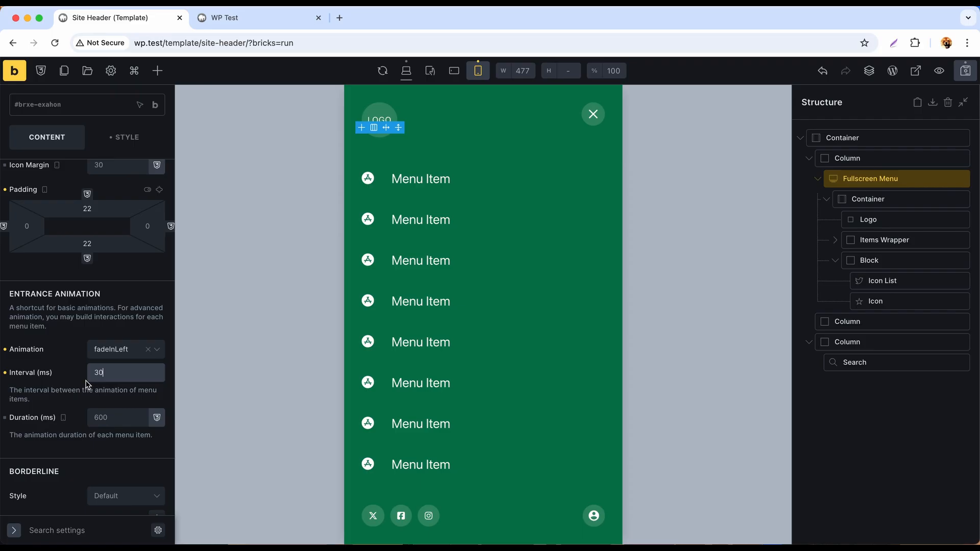
left_click(966, 72)
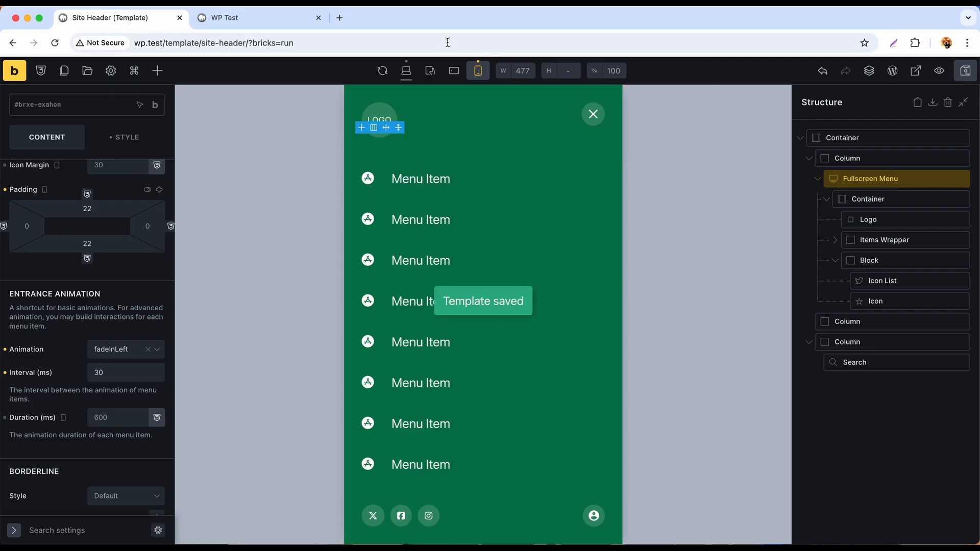
Reload the live WP Test page and open and close the menu repeatedly to check the item animation's timing
left_click(270, 17)
left_click(55, 43)
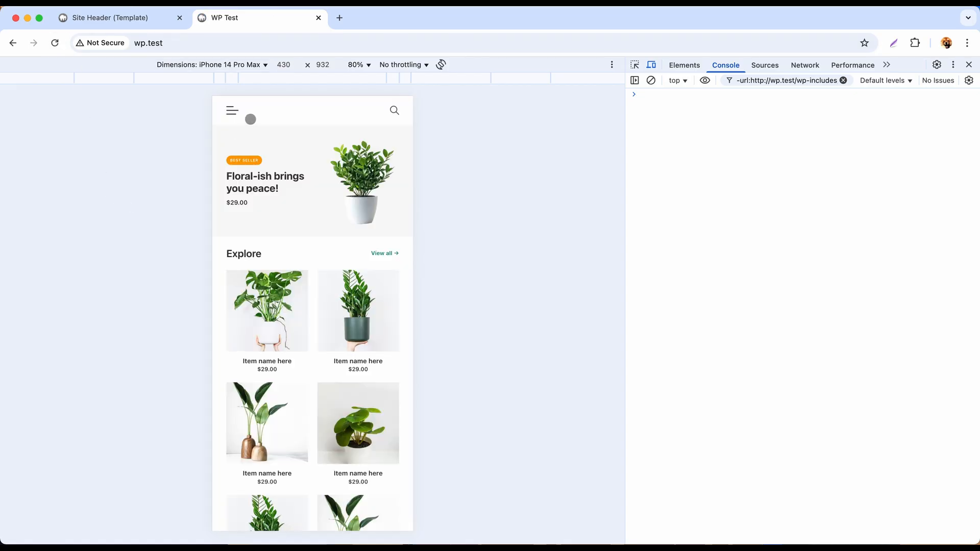
left_click(237, 113)
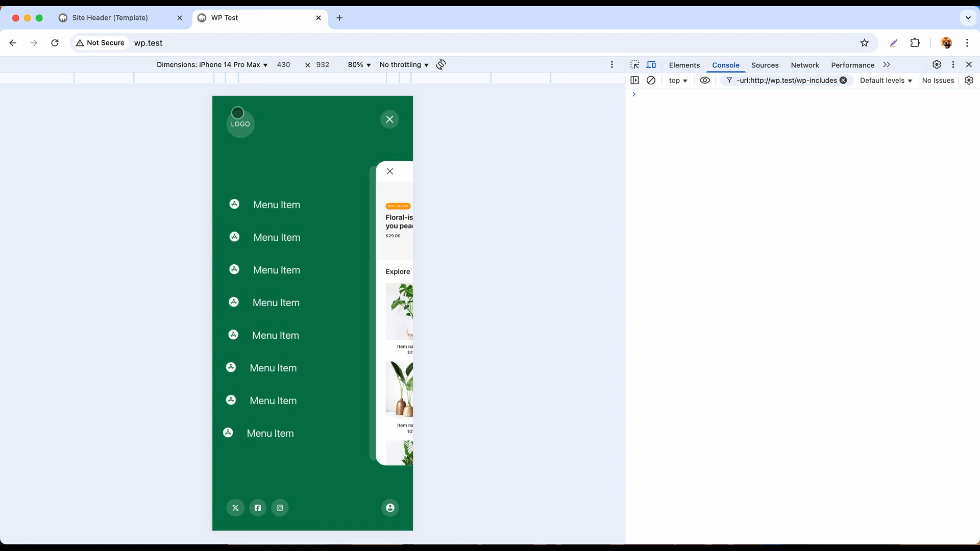
left_click(356, 114)
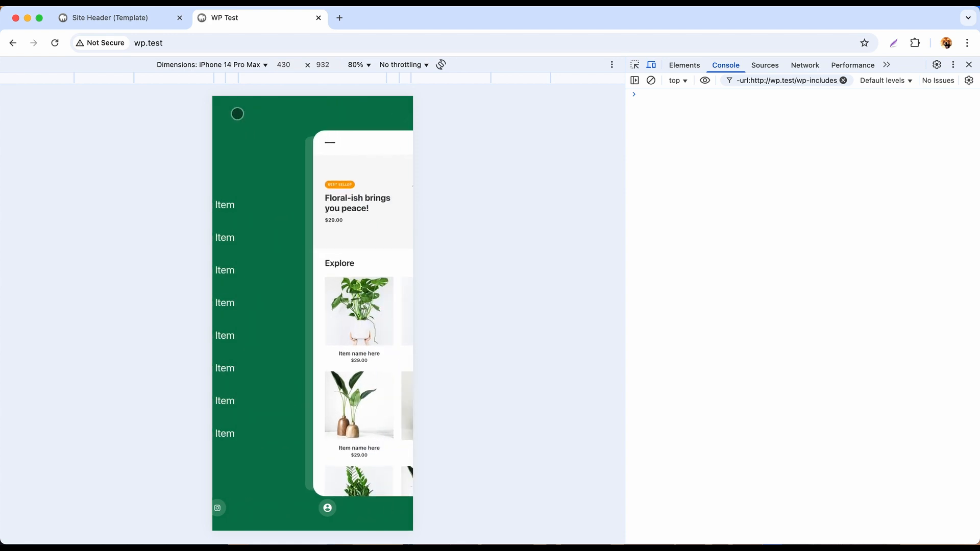
left_click_drag(366, 118, 480, 120)
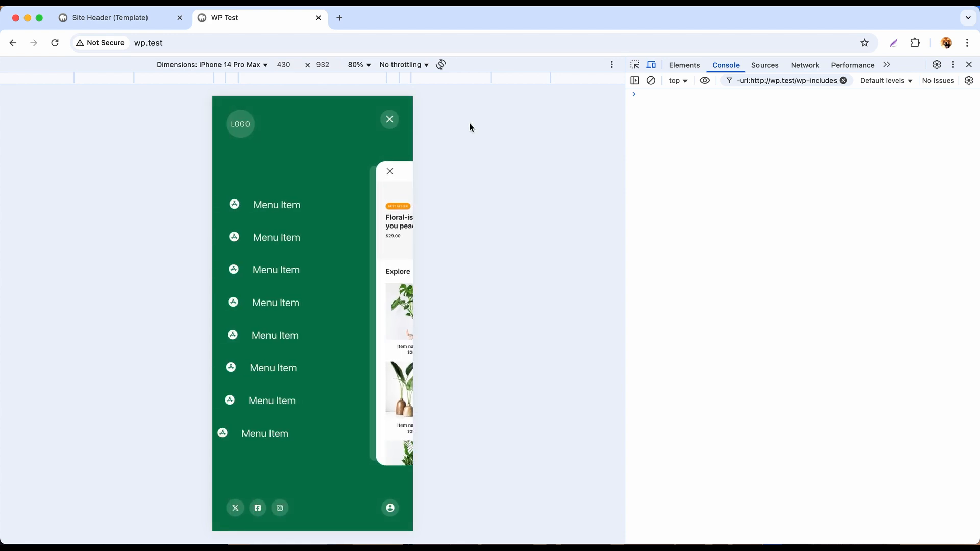
left_click(361, 118)
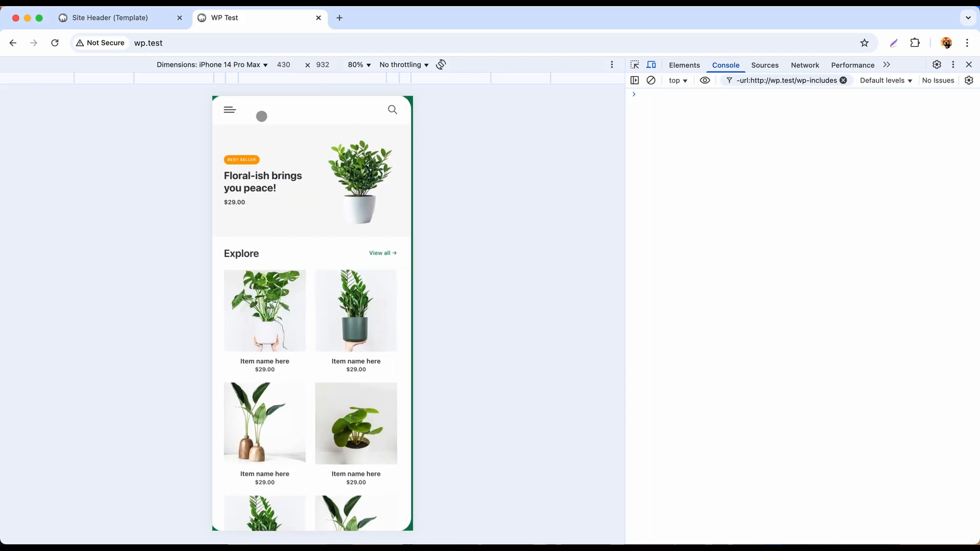